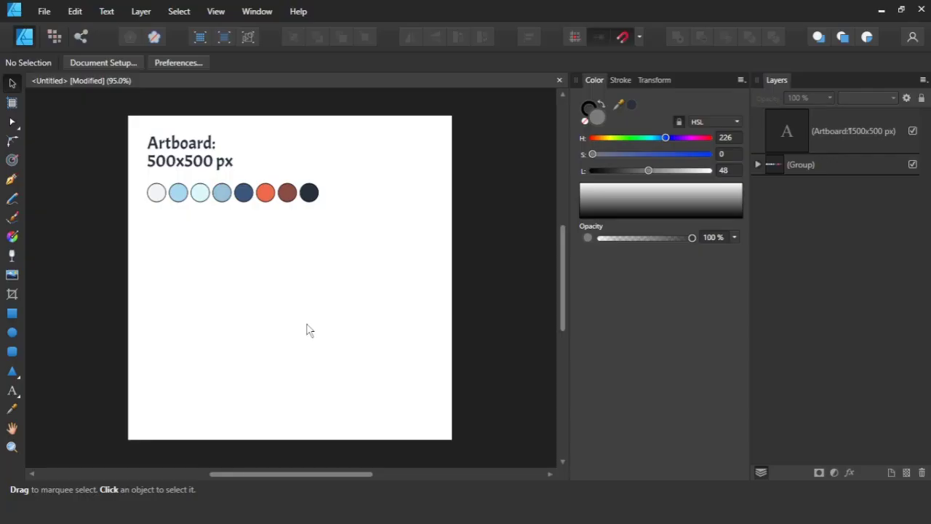
# Delete the artboard label and centre and enlarge the colour-swatch circle group on the page.
pyautogui.click(202, 155)
pyautogui.press('Delete')
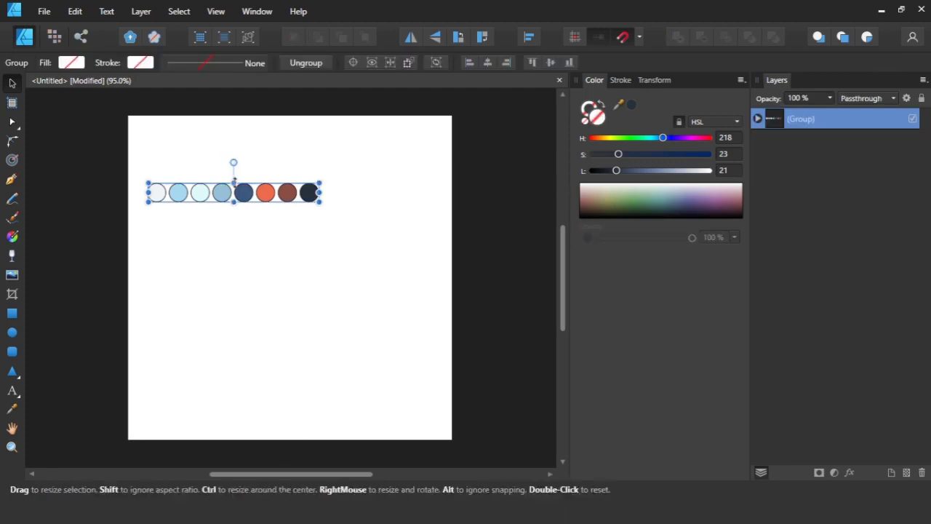
pyautogui.rightClick(217, 197)
pyautogui.press('Escape')
pyautogui.click(488, 62)
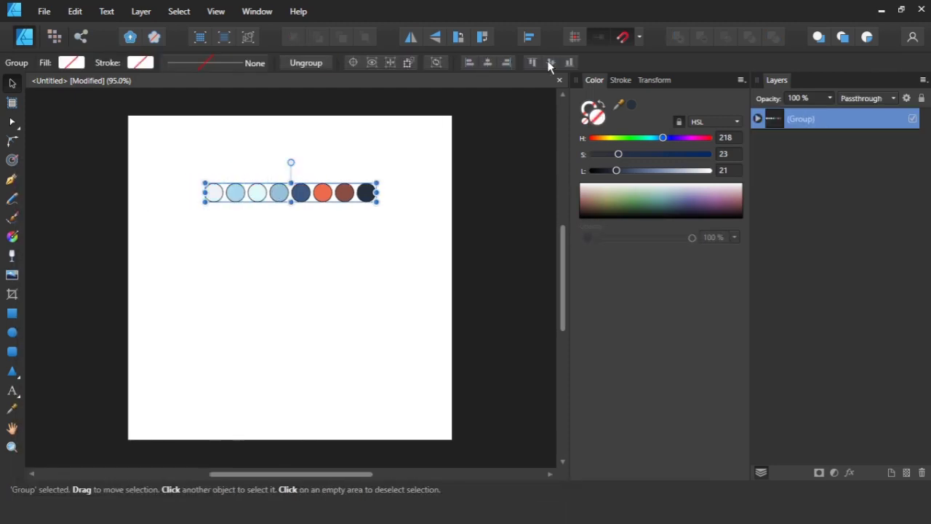
pyautogui.click(551, 62)
pyautogui.moveTo(375, 268)
pyautogui.mouseDown()
pyautogui.moveTo(410, 247)
pyautogui.moveTo(434, 248)
pyautogui.mouseUp()
# Ungroup the circles and show the white circle's colour as RGB hex F1F6F8.
pyautogui.rightClick(219, 335)
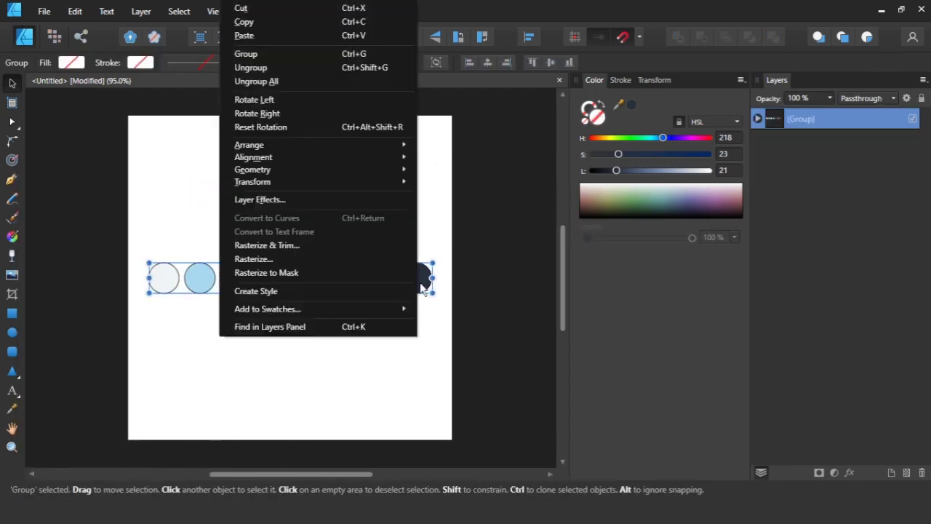
pyautogui.click(264, 68)
pyautogui.click(183, 254)
pyautogui.click(164, 284)
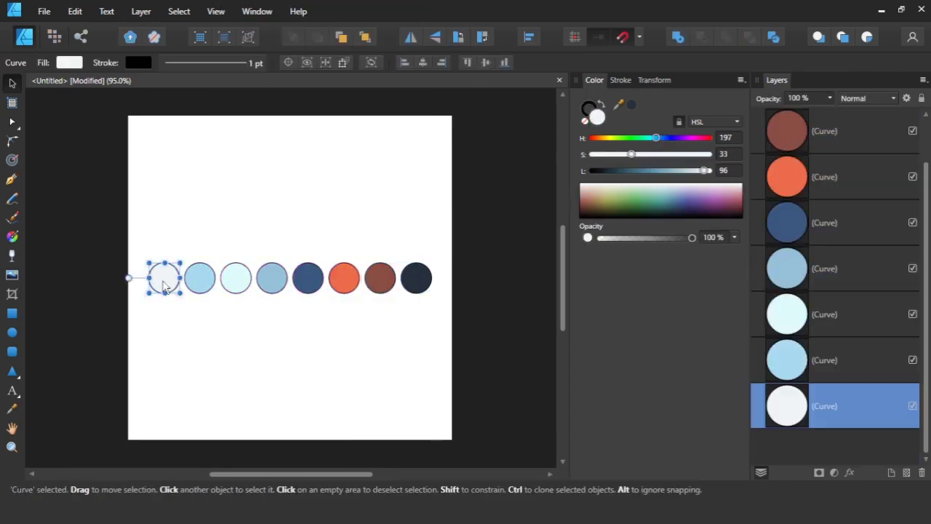
pyautogui.click(713, 122)
pyautogui.click(713, 144)
pyautogui.click(713, 186)
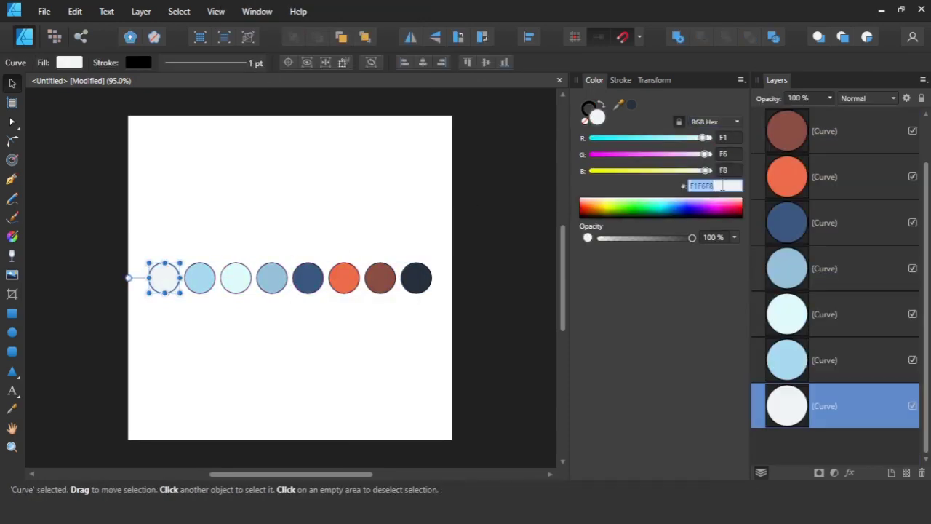
# Select each remaining swatch circle in turn to read its hex colour.
pyautogui.click(368, 192)
pyautogui.click(201, 276)
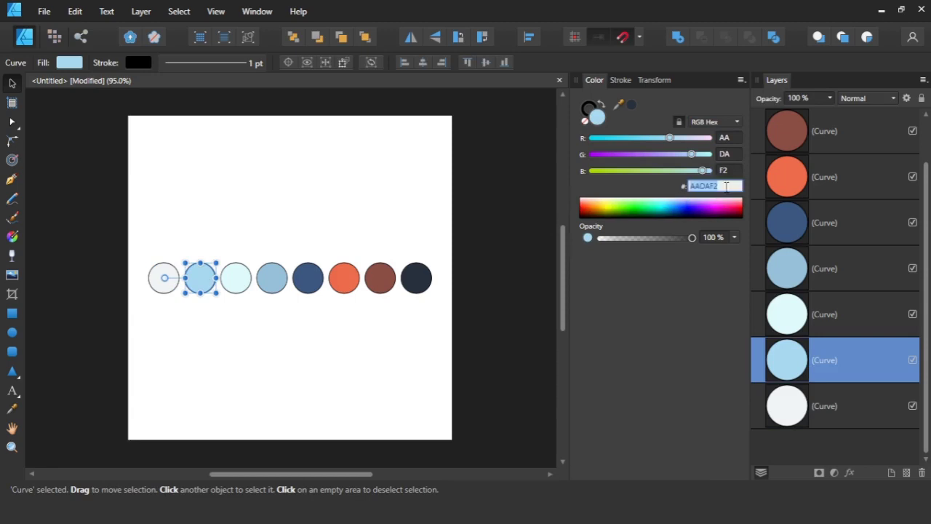
pyautogui.click(375, 195)
pyautogui.click(236, 276)
pyautogui.click(271, 277)
pyautogui.click(308, 276)
pyautogui.click(343, 278)
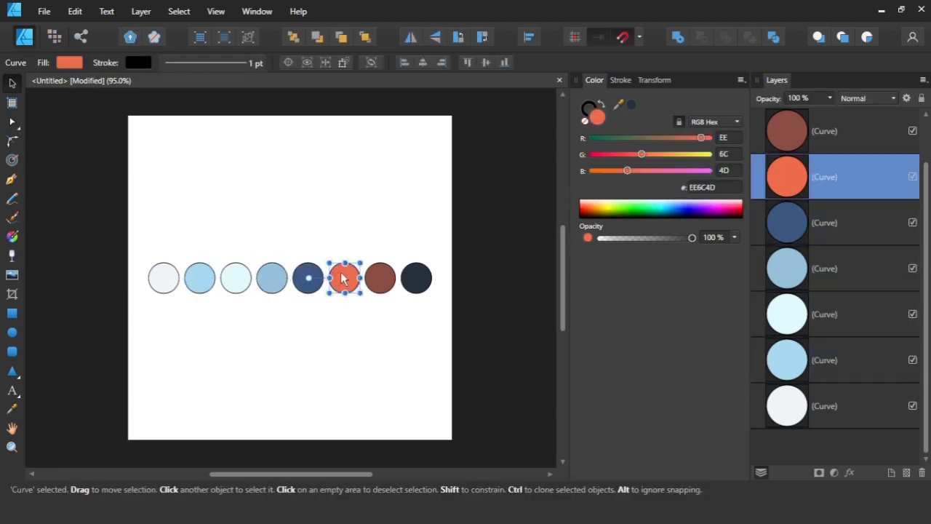
pyautogui.click(380, 278)
pyautogui.click(416, 278)
# Group the eight circles, move the group to the page bottom and hide it.
pyautogui.moveTo(477, 222); pyautogui.dragTo(149, 316)
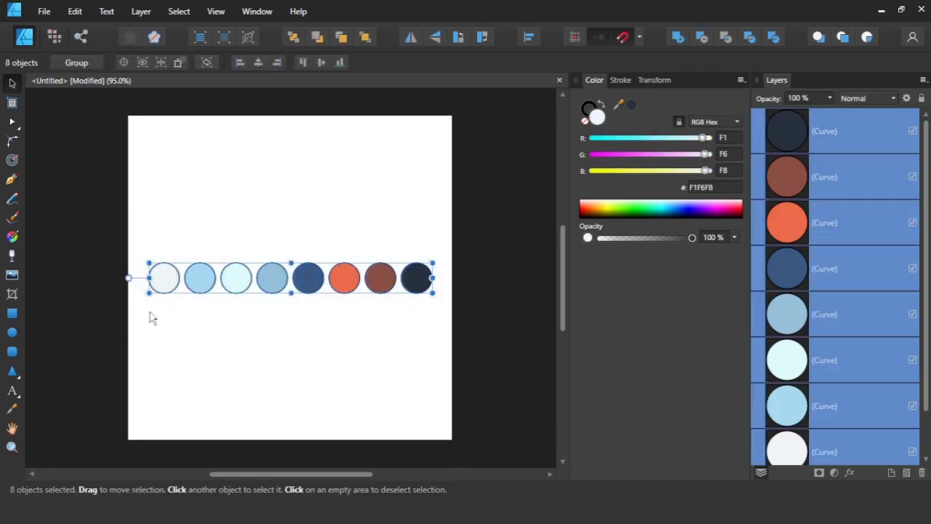
pyautogui.rightClick(79, 336)
pyautogui.click(137, 56)
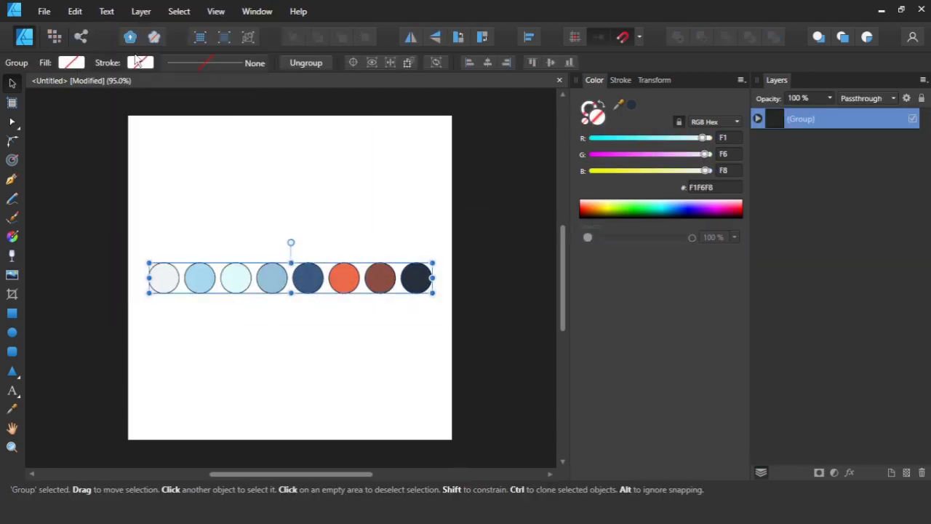
pyautogui.moveTo(307, 285); pyautogui.dragTo(294, 432)
pyautogui.click(912, 120)
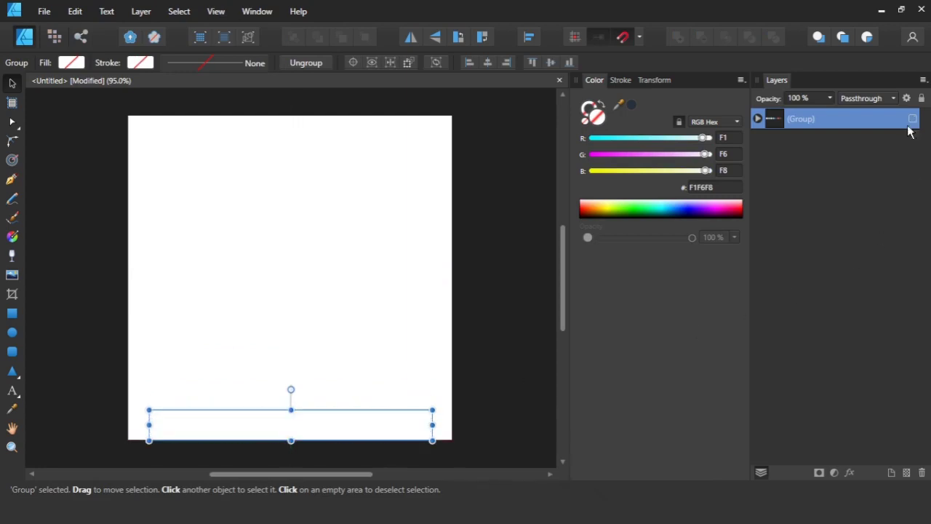
pyautogui.click(400, 246)
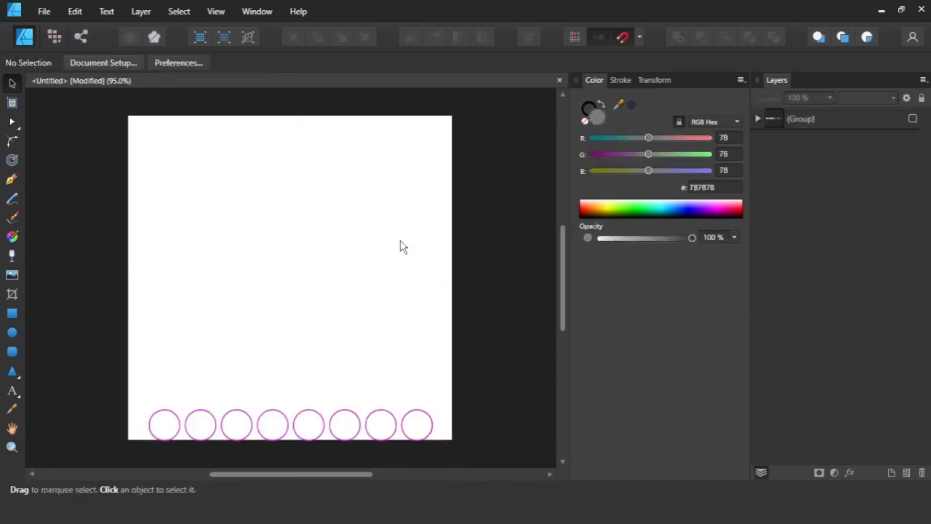
# Draw a circle filled blue 0011C8 and place it at the left page edge.
pyautogui.click(12, 314)
pyautogui.click(11, 333)
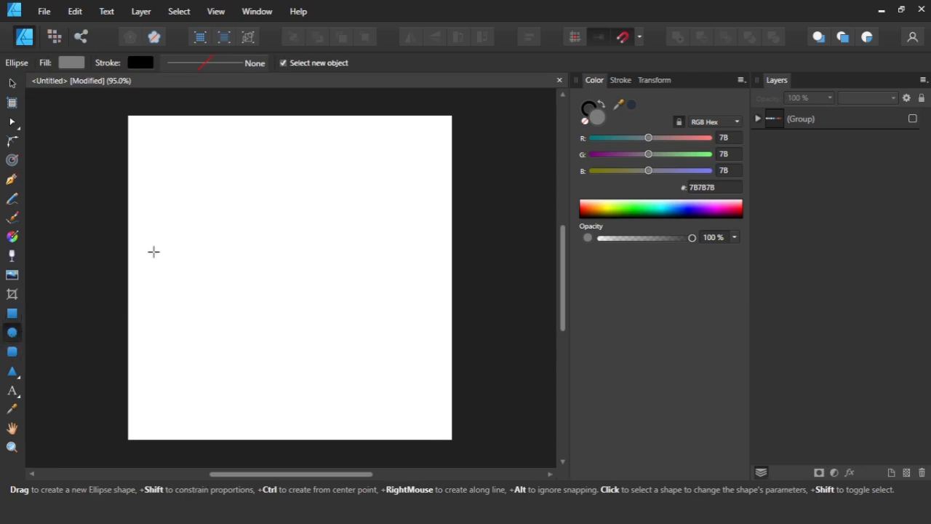
pyautogui.click(670, 211)
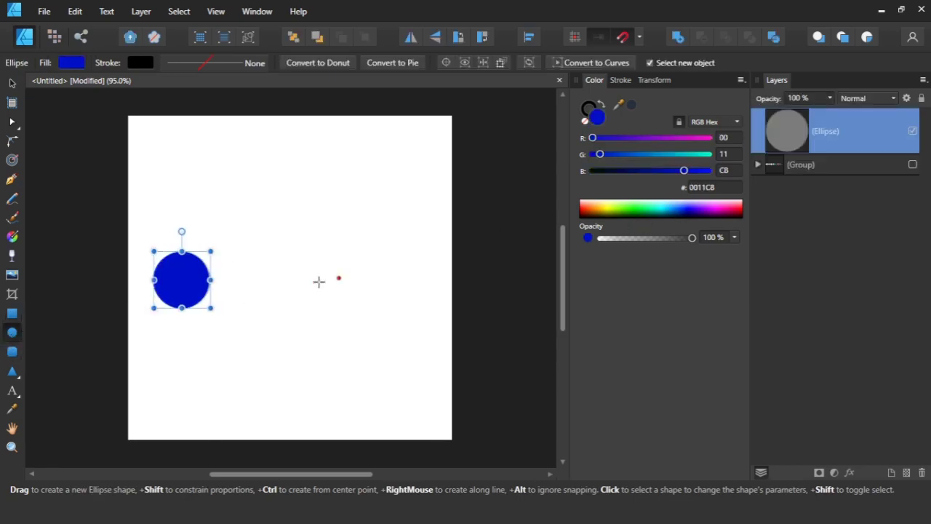
pyautogui.press('v')
pyautogui.moveTo(187, 291)
pyautogui.mouseDown()
pyautogui.moveTo(160, 310)
pyautogui.moveTo(133, 311)
pyautogui.moveTo(194, 326)
pyautogui.moveTo(210, 316)
pyautogui.mouseUp()
pyautogui.click(204, 291)
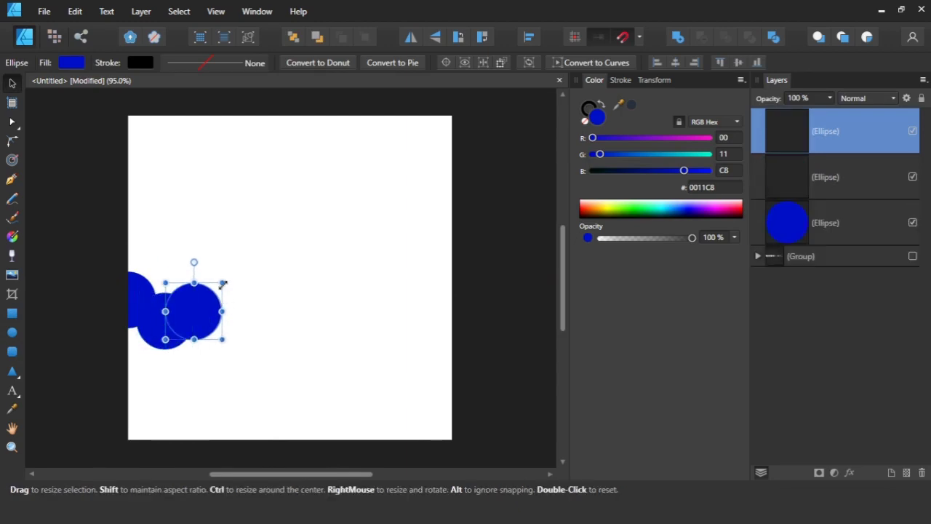
# Clone the blue circle into an overlapping row of ten across the page.
pyautogui.moveTo(223, 285); pyautogui.dragTo(233, 271)
pyautogui.moveTo(202, 307)
pyautogui.mouseDown()
pyautogui.moveTo(247, 333)
pyautogui.moveTo(288, 298)
pyautogui.moveTo(322, 342)
pyautogui.mouseUp()
pyautogui.moveTo(366, 367)
pyautogui.mouseDown()
pyautogui.moveTo(351, 355)
pyautogui.moveTo(359, 318)
pyautogui.moveTo(427, 313)
pyautogui.moveTo(451, 285)
pyautogui.mouseUp()
pyautogui.hotkey('ctrl', 'd')
pyautogui.hotkey('ctrl', 'd')
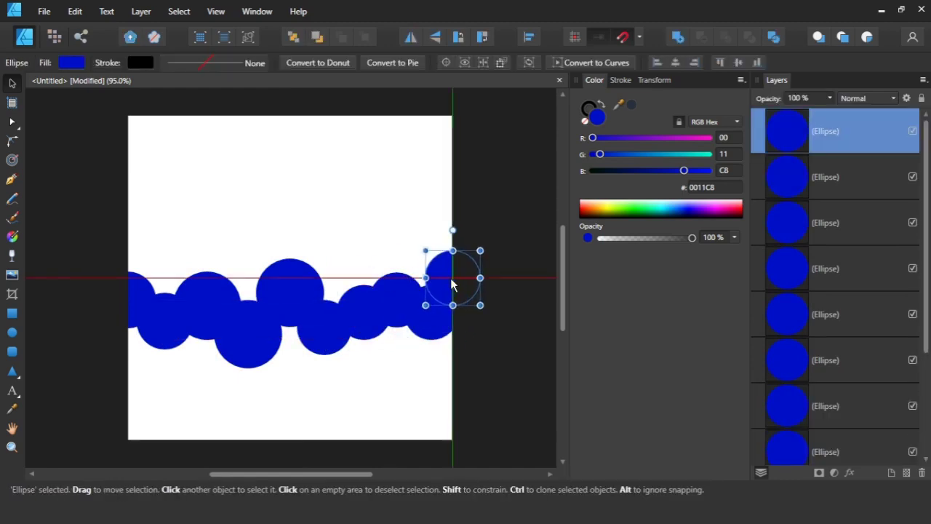
pyautogui.moveTo(519, 215); pyautogui.dragTo(82, 397)
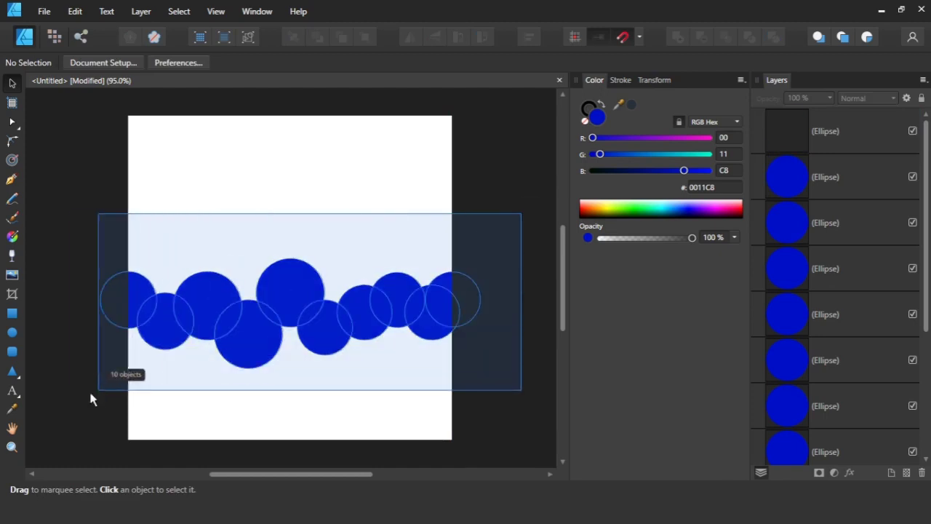
# Add a blue rectangle under the circles and merge all eleven shapes into one.
pyautogui.click(12, 313)
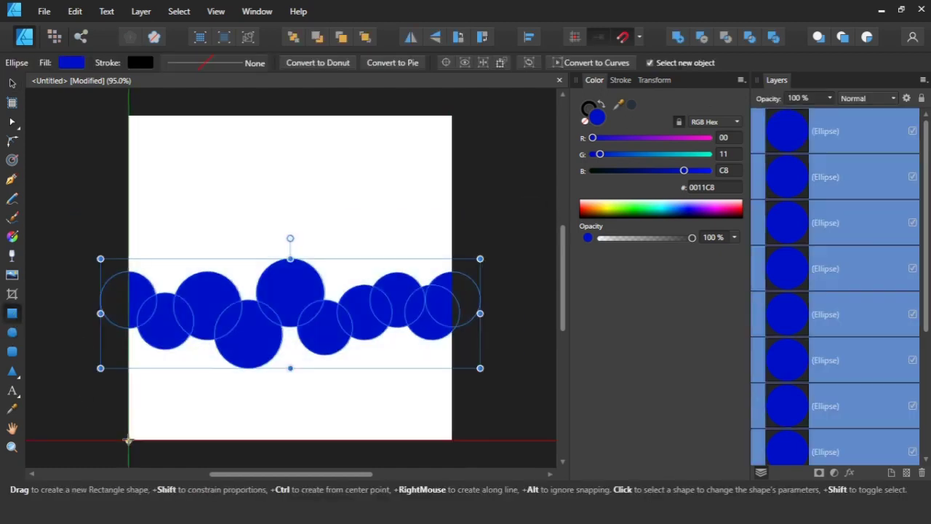
pyautogui.moveTo(128, 440); pyautogui.dragTo(452, 390)
pyautogui.moveTo(291, 391); pyautogui.dragTo(291, 312)
pyautogui.click(12, 83)
pyautogui.click(181, 229)
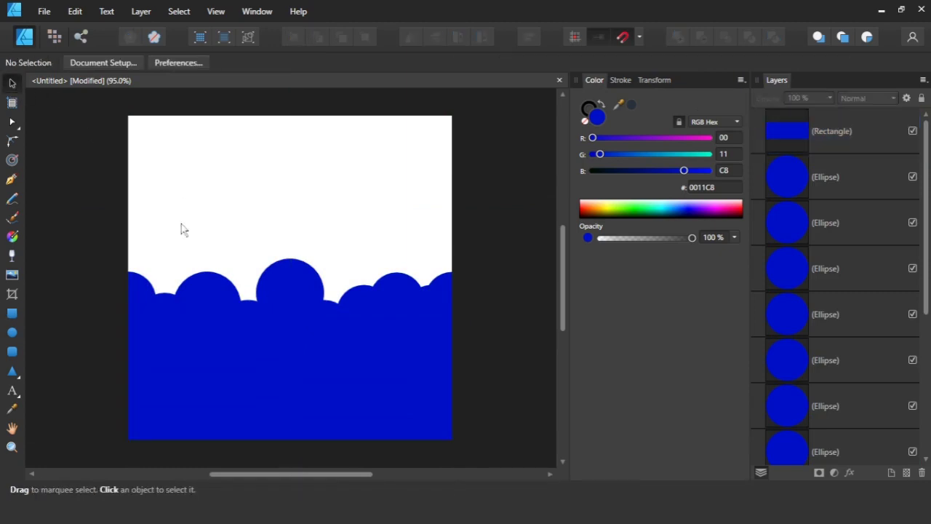
pyautogui.moveTo(49, 206); pyautogui.dragTo(481, 453)
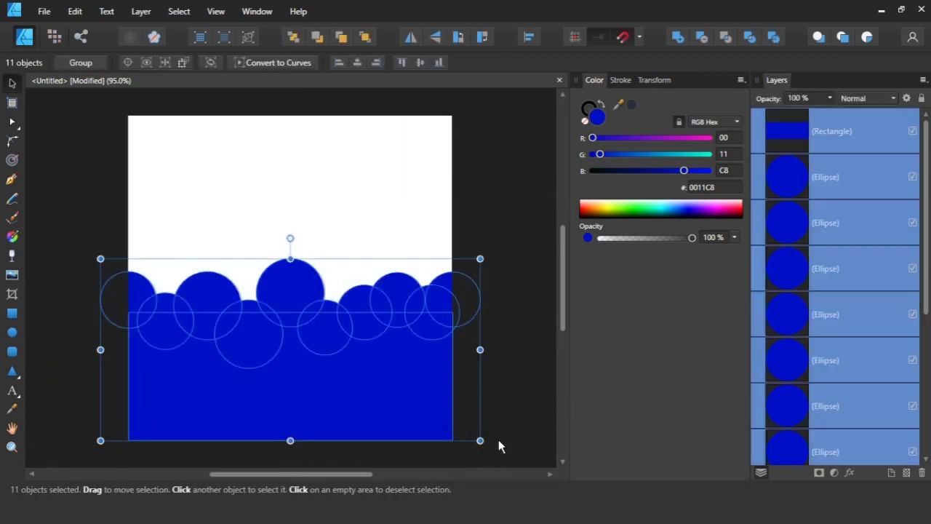
pyautogui.click(678, 36)
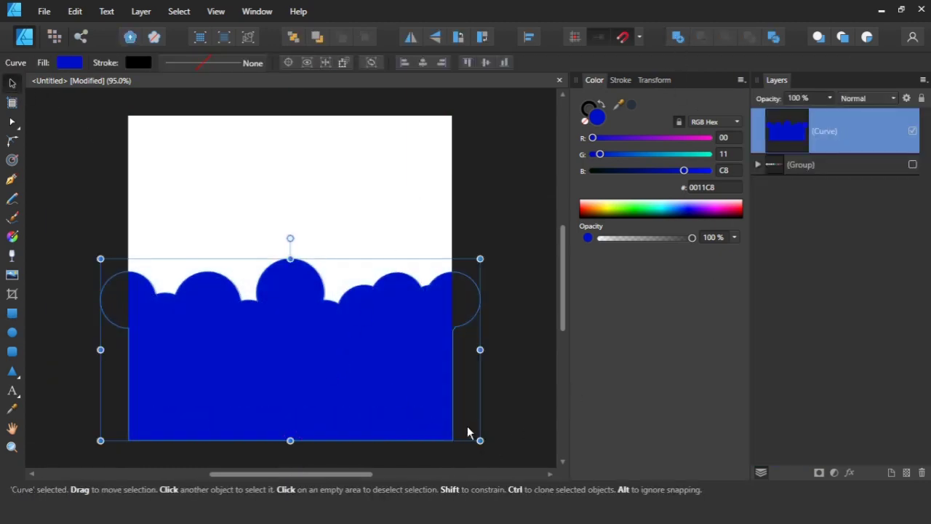
# Shrink the merged shape and subtract a green rectangle to flatten its left bulge.
pyautogui.moveTo(480, 440); pyautogui.dragTo(424, 407)
pyautogui.click(441, 391)
pyautogui.press('m')
pyautogui.moveTo(221, 403)
pyautogui.mouseDown()
pyautogui.moveTo(208, 380)
pyautogui.moveTo(197, 376)
pyautogui.moveTo(190, 390)
pyautogui.moveTo(166, 265)
pyautogui.mouseUp()
pyautogui.click(635, 210)
pyautogui.moveTo(166, 402); pyautogui.dragTo(166, 423)
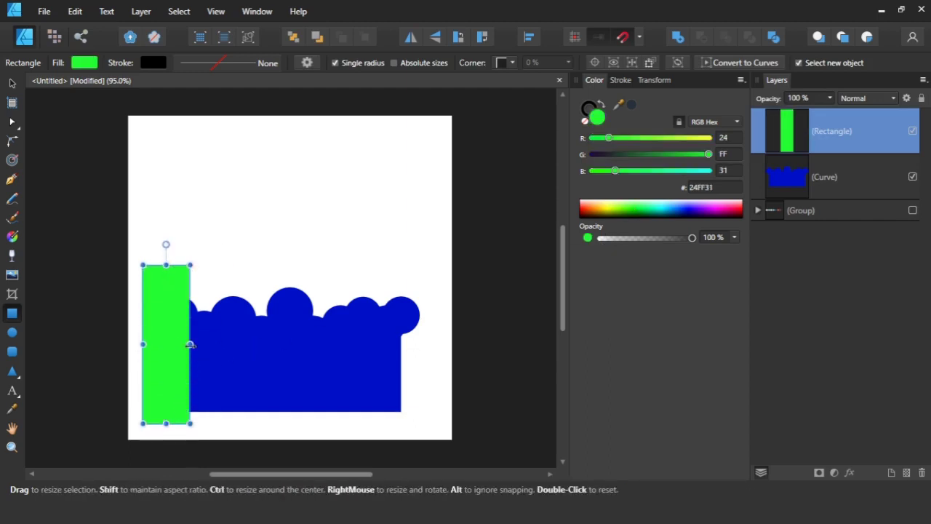
pyautogui.moveTo(190, 342); pyautogui.dragTo(183, 345)
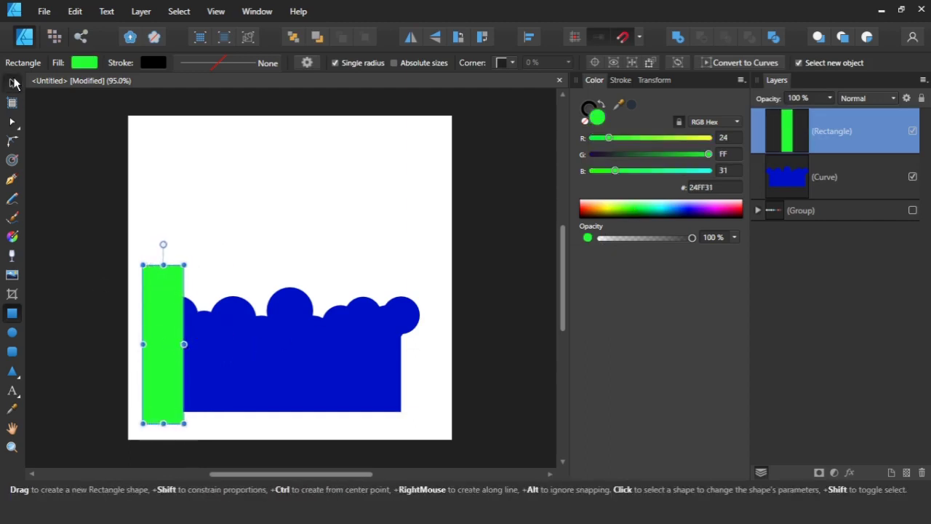
pyautogui.press('v')
pyautogui.click(418, 235)
pyautogui.moveTo(519, 197); pyautogui.dragTo(113, 457)
pyautogui.click(700, 36)
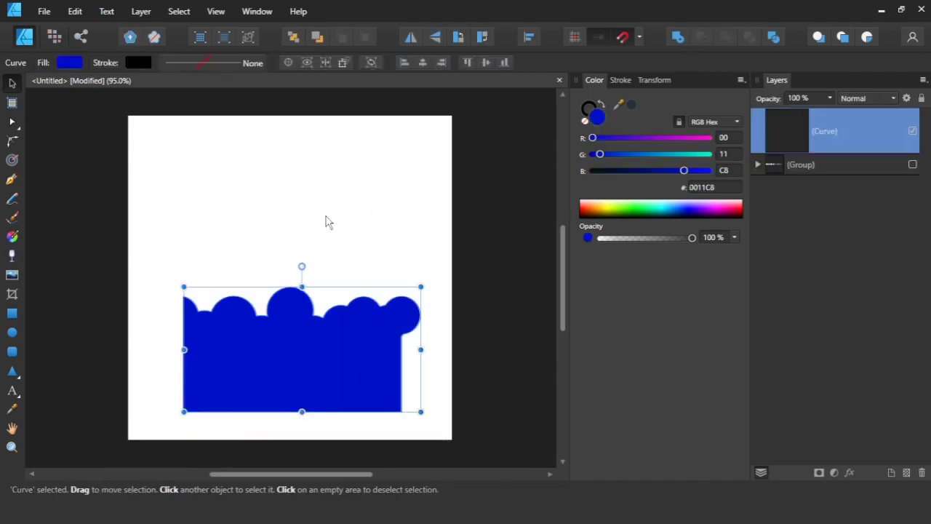
# Subtract another green rectangle to trim the right bulge flat.
pyautogui.click(327, 222)
pyautogui.press('m')
pyautogui.moveTo(397, 422); pyautogui.dragTo(453, 258)
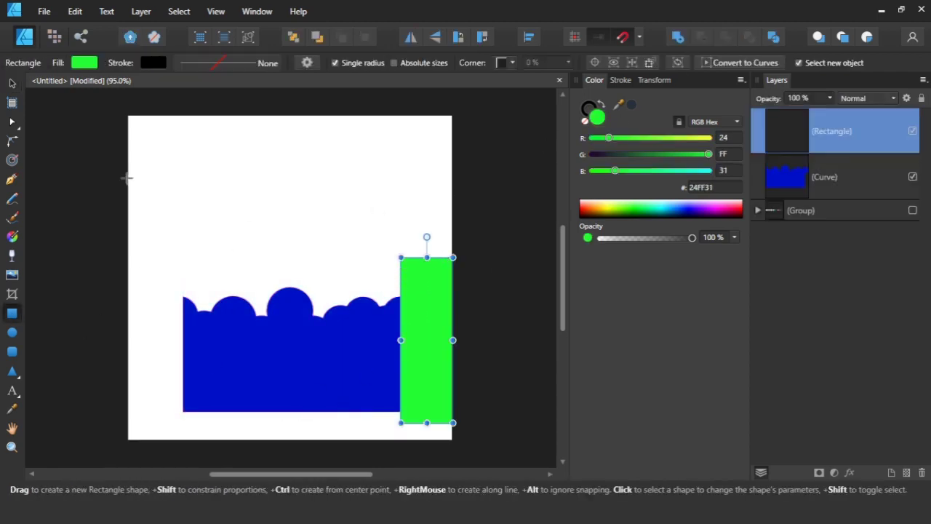
pyautogui.click(10, 85)
pyautogui.moveTo(150, 215); pyautogui.dragTo(501, 430)
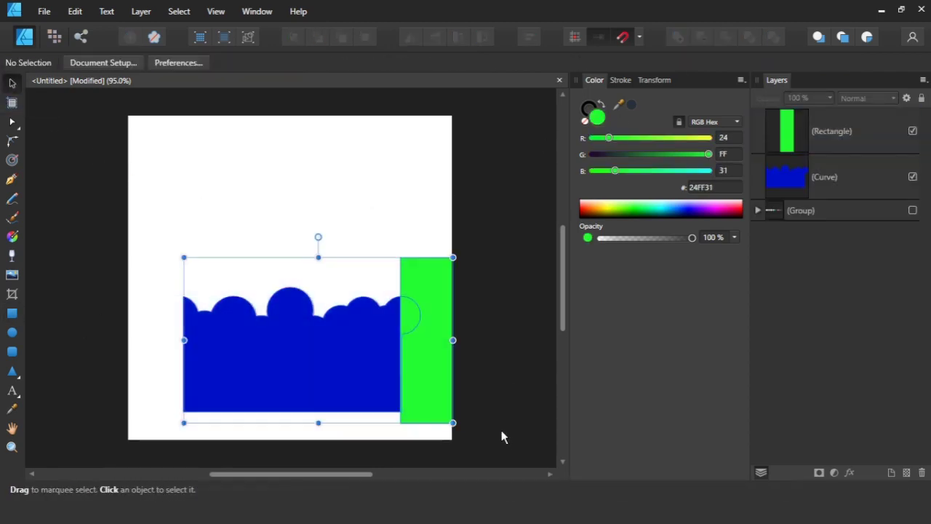
pyautogui.click(703, 43)
# Move the blue shape to the bottom-left corner and stretch it to the right edge.
pyautogui.click(426, 201)
pyautogui.moveTo(302, 362)
pyautogui.mouseDown()
pyautogui.moveTo(243, 376)
pyautogui.moveTo(244, 389)
pyautogui.mouseUp()
pyautogui.moveTo(346, 316); pyautogui.dragTo(453, 253)
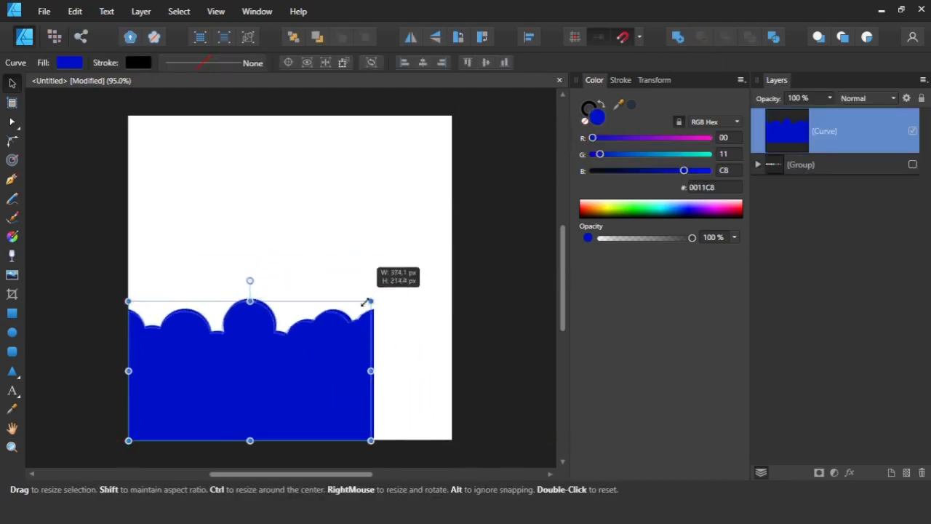
pyautogui.rightClick(311, 317)
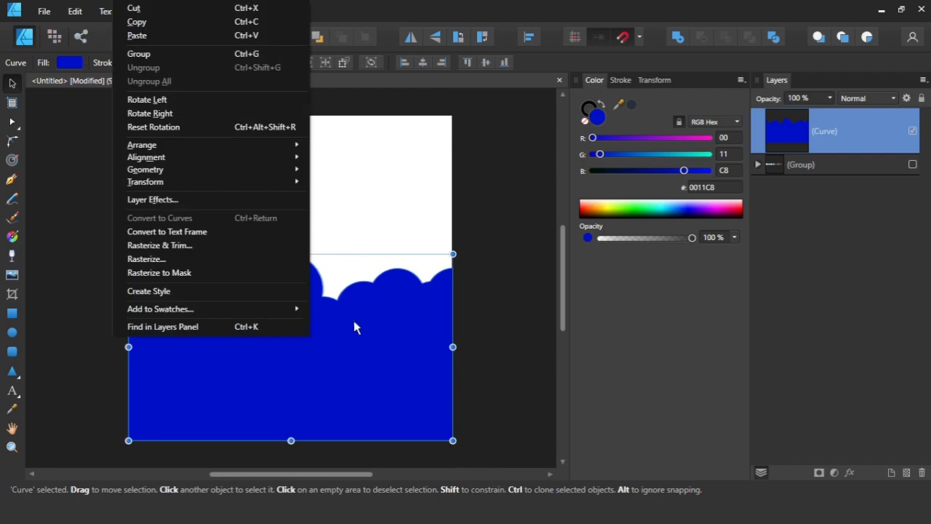
# Make the nodes along the wave's scalloped top smooth.
pyautogui.press('Escape')
pyautogui.click(11, 123)
pyautogui.moveTo(100, 326); pyautogui.dragTo(475, 220)
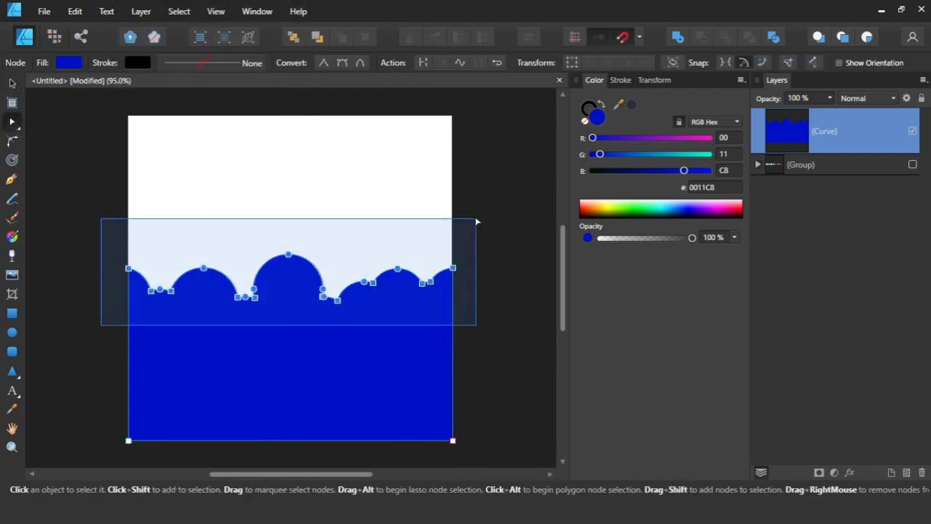
pyautogui.click(343, 64)
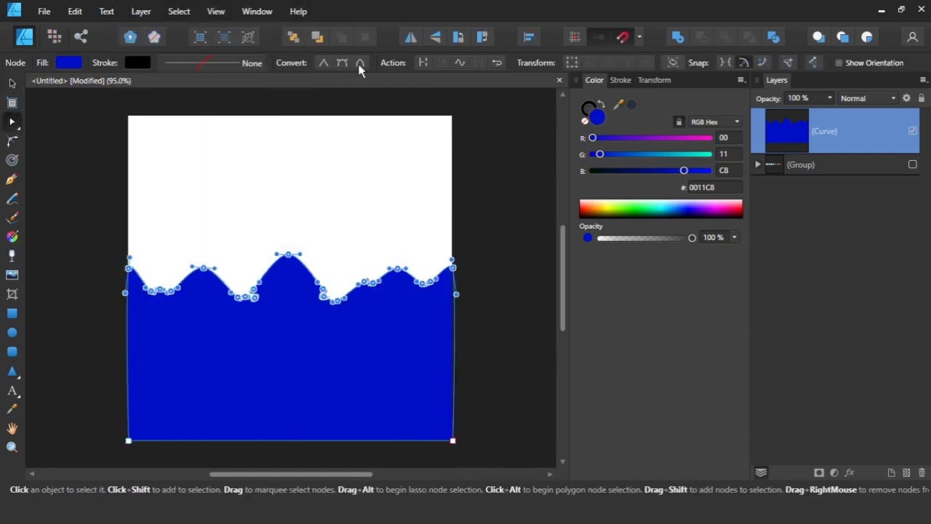
pyautogui.click(357, 262)
pyautogui.click(289, 306)
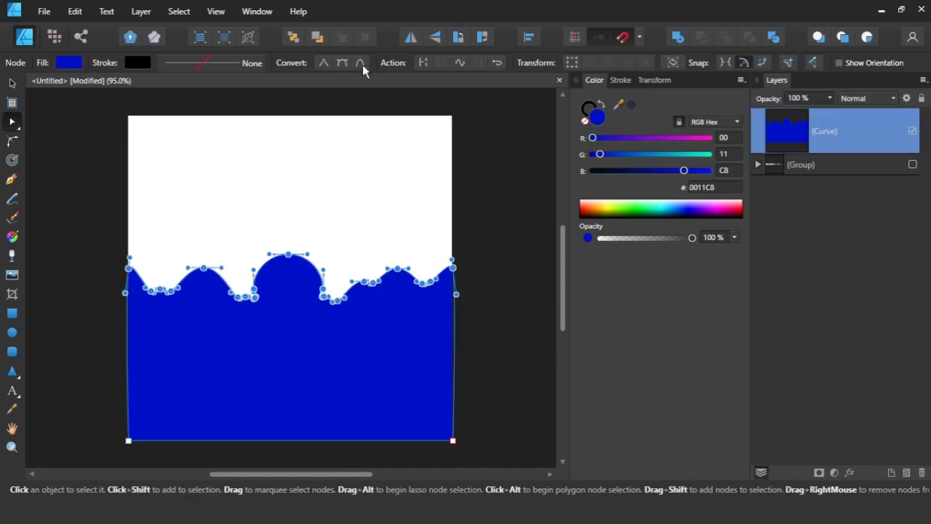
pyautogui.click(361, 64)
pyautogui.click(337, 155)
pyautogui.scroll(3, 288, 300)
pyautogui.scroll(2, 287, 300)
pyautogui.click(289, 302)
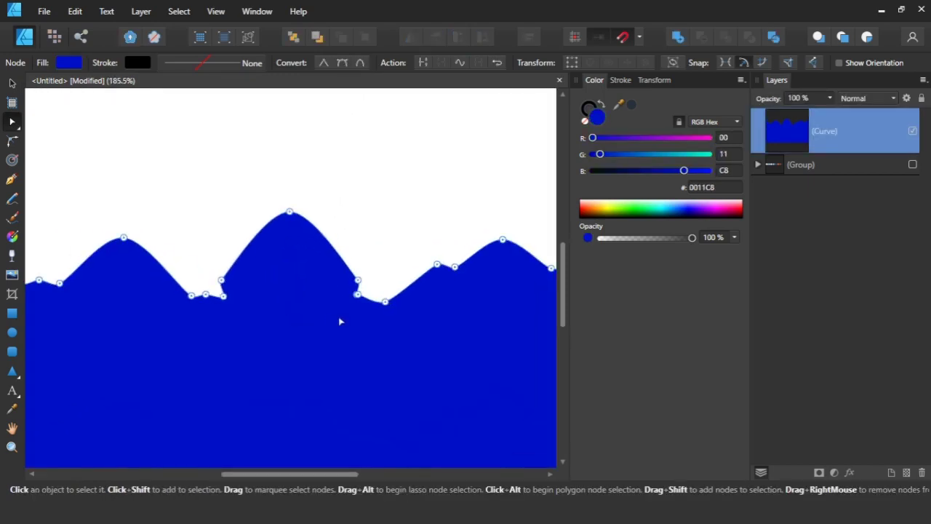
pyautogui.scroll(-3, 217, 290)
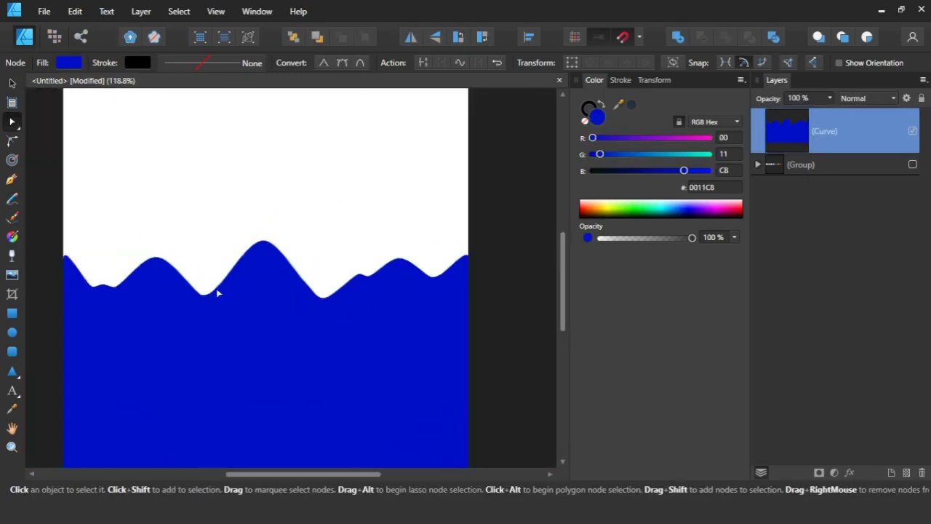
# Shorten the blue wave by raising its bottom edge.
pyautogui.click(298, 189)
pyautogui.press('v')
pyautogui.click(256, 282)
pyautogui.scroll(-3, 255, 282)
pyautogui.moveTo(262, 359); pyautogui.dragTo(262, 291)
pyautogui.hotkey('ctrl', 'd')
pyautogui.scroll(2, 256, 266)
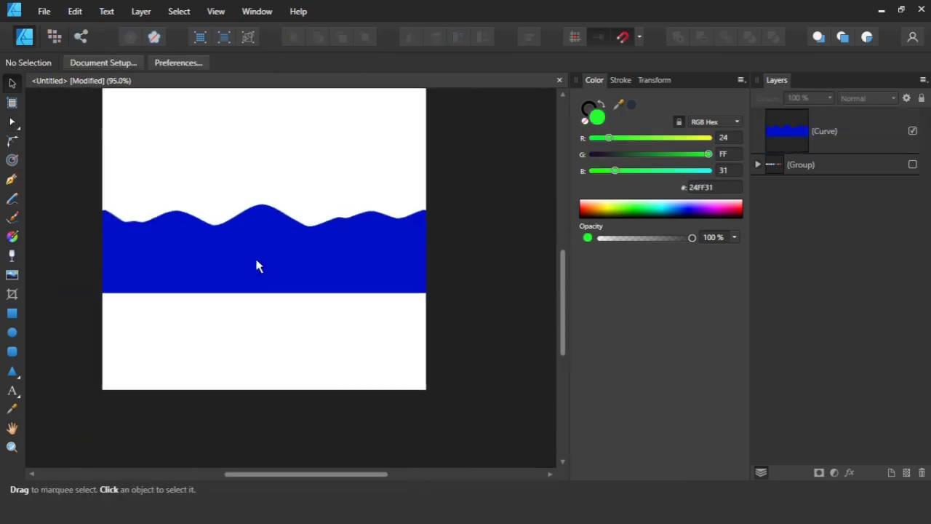
pyautogui.click(256, 267)
pyautogui.scroll(1, 256, 266)
pyautogui.moveTo(266, 300); pyautogui.dragTo(266, 290)
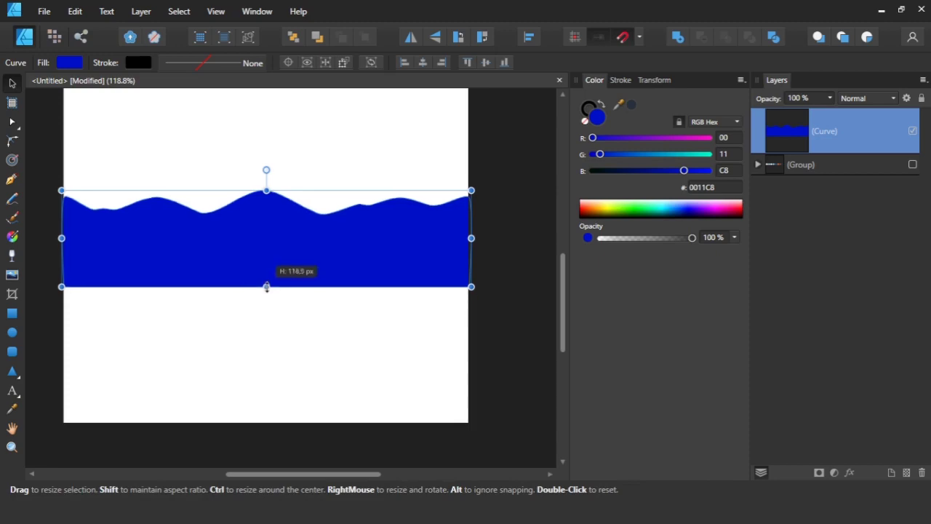
pyautogui.scroll(-2, 268, 265)
pyautogui.click(485, 64)
pyautogui.click(314, 156)
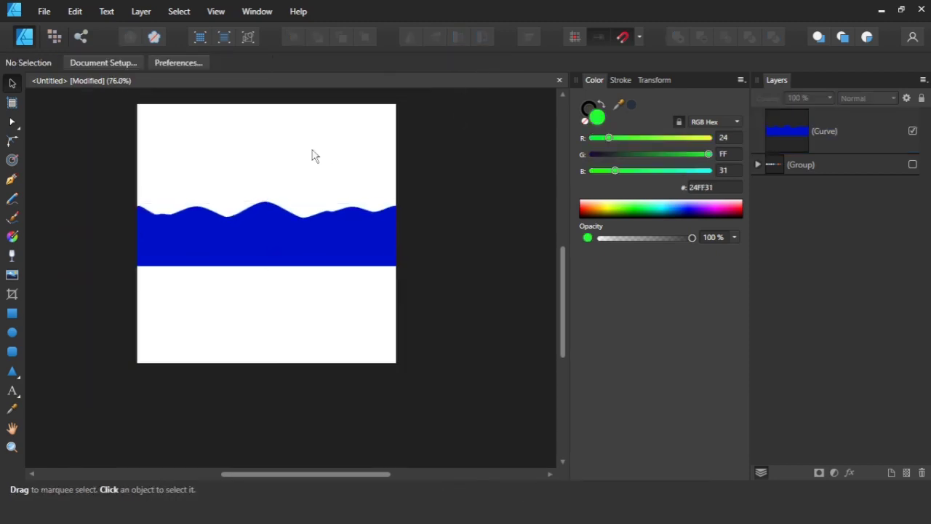
# Move the wave to mid-page, shear it so the left side drops, and copy it.
pyautogui.moveTo(270, 241); pyautogui.dragTo(275, 215)
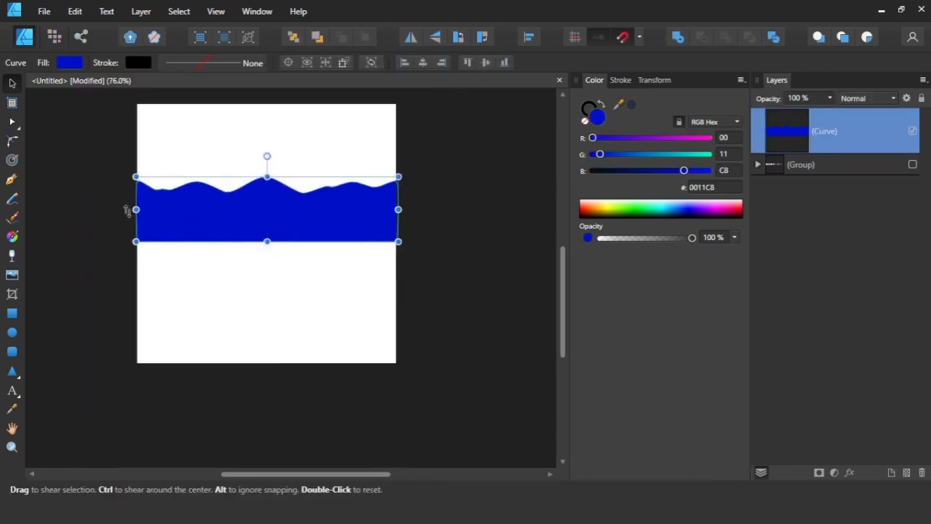
pyautogui.moveTo(126, 209); pyautogui.dragTo(127, 229)
pyautogui.click(221, 272)
pyautogui.scroll(1, 220, 276)
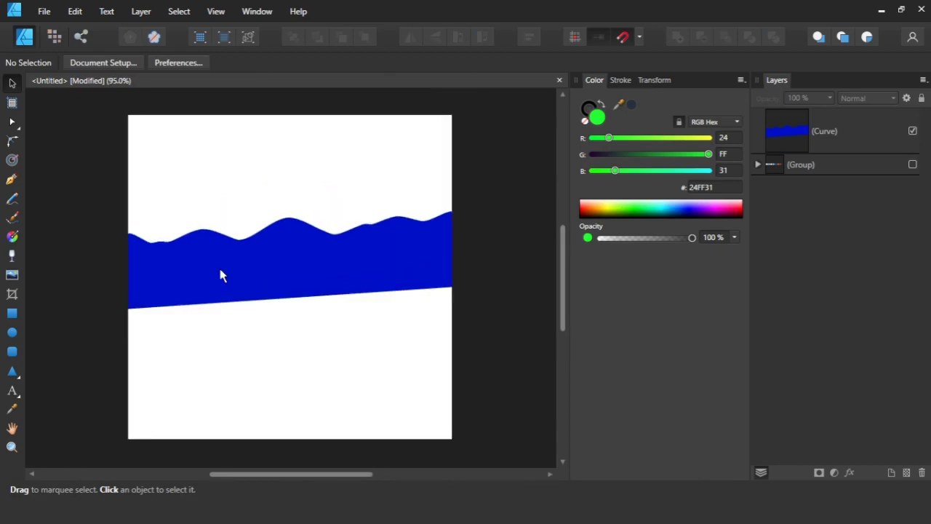
pyautogui.click(221, 273)
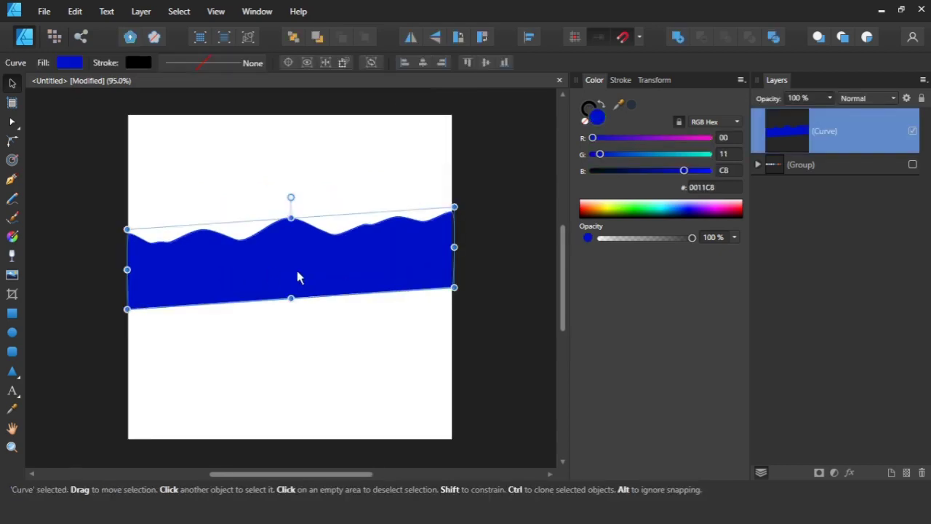
pyautogui.hotkey('alt', 'e')
# Paste the wave lower down, fill it orange FF7337, flip it horizontally and narrow it.
pyautogui.click(43, 83)
pyautogui.moveTo(270, 223); pyautogui.dragTo(263, 291)
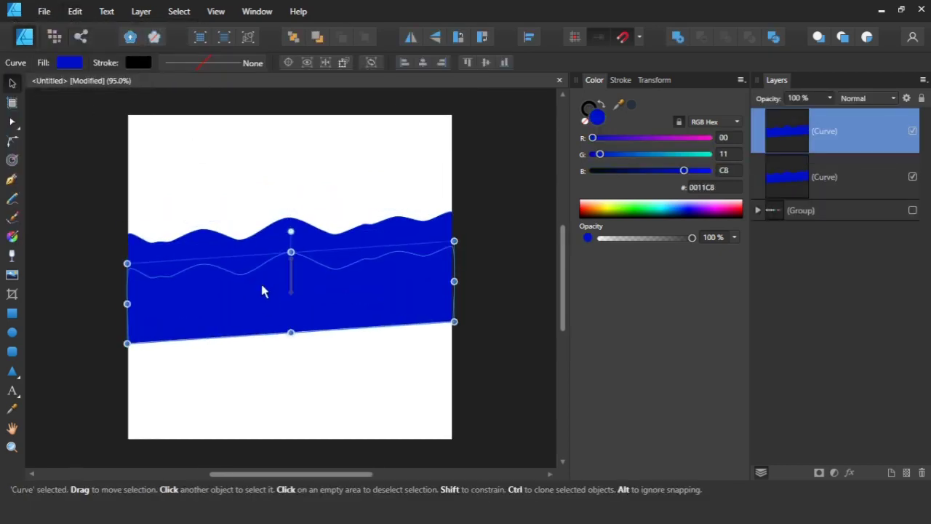
pyautogui.click(582, 214)
pyautogui.click(410, 37)
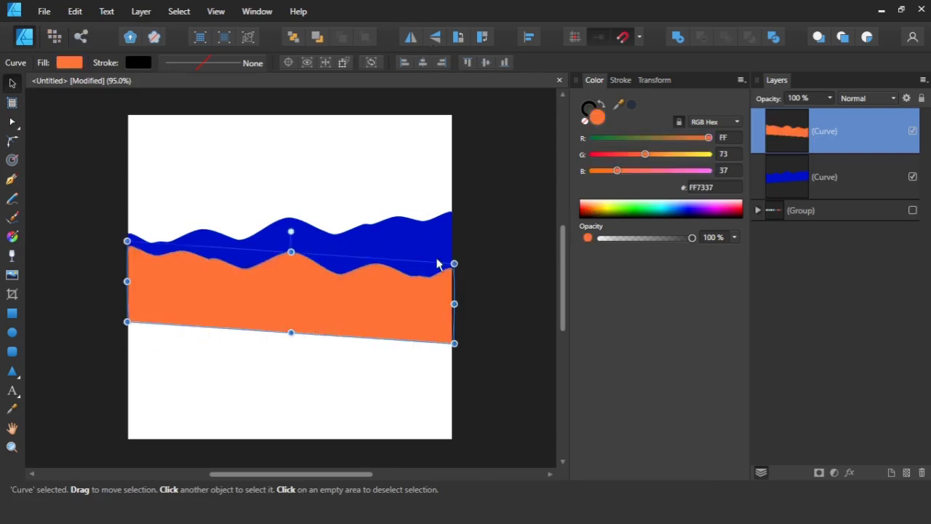
pyautogui.moveTo(454, 303); pyautogui.dragTo(391, 306)
# Place a flipped pale orange FFA980 copy further right with reduced height.
pyautogui.moveTo(264, 321)
pyautogui.mouseDown()
pyautogui.moveTo(257, 333)
pyautogui.moveTo(368, 308)
pyautogui.mouseUp()
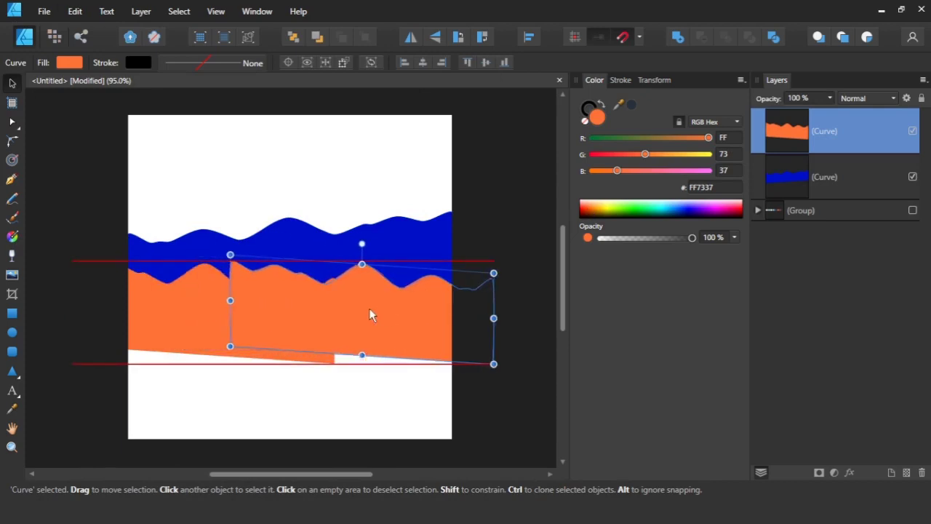
pyautogui.click(590, 210)
pyautogui.click(410, 37)
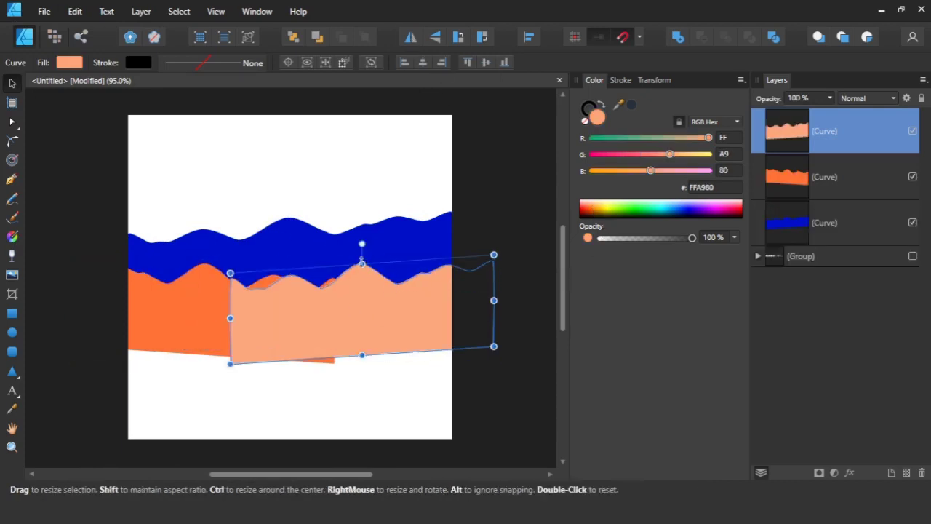
pyautogui.moveTo(365, 261); pyautogui.dragTo(364, 278)
pyautogui.moveTo(355, 321); pyautogui.dragTo(429, 293)
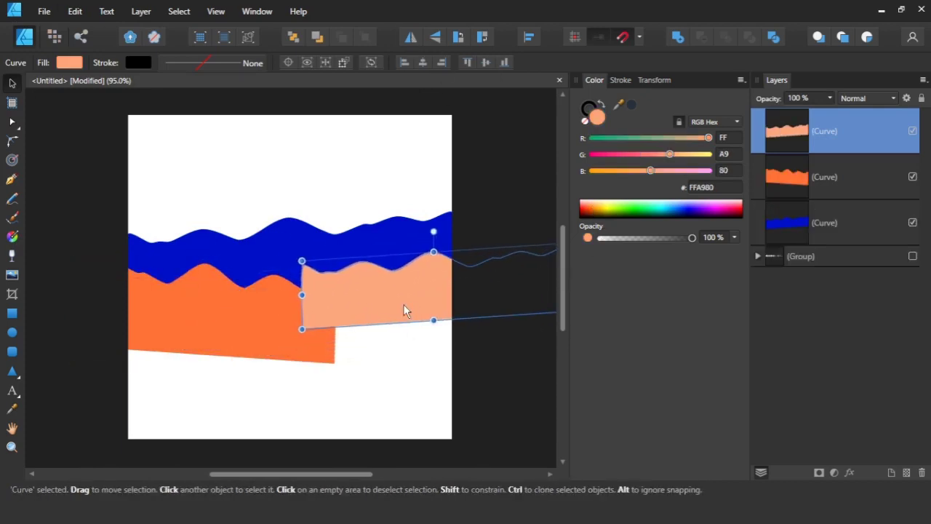
# Delete the pale orange wave's left-end nodes to give it a straight sloping side.
pyautogui.scroll(5, 325, 282)
pyautogui.press('a')
pyautogui.moveTo(329, 310); pyautogui.dragTo(270, 233)
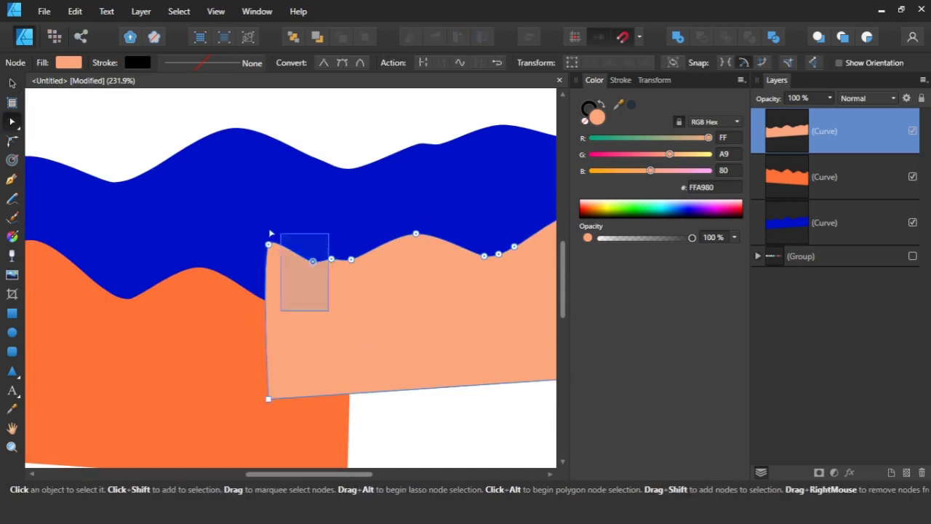
pyautogui.press('Delete')
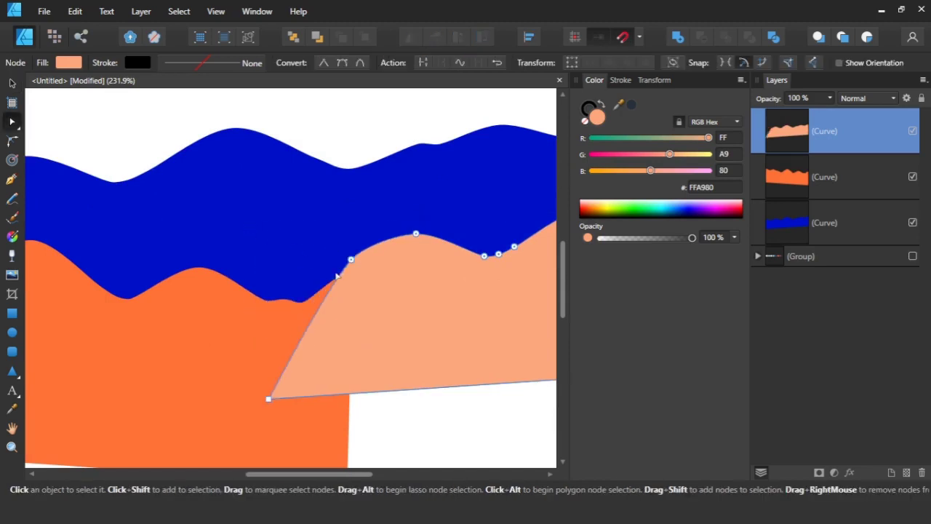
pyautogui.press('Delete')
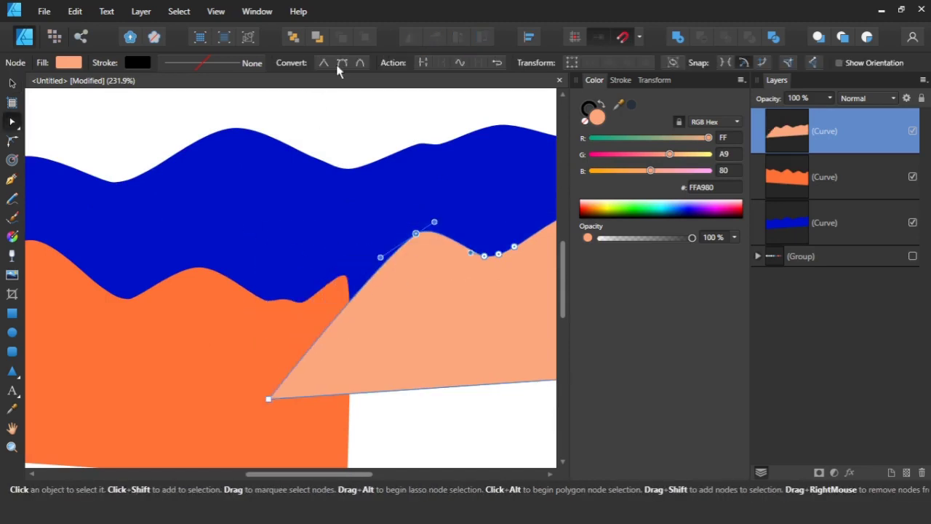
pyautogui.press('v')
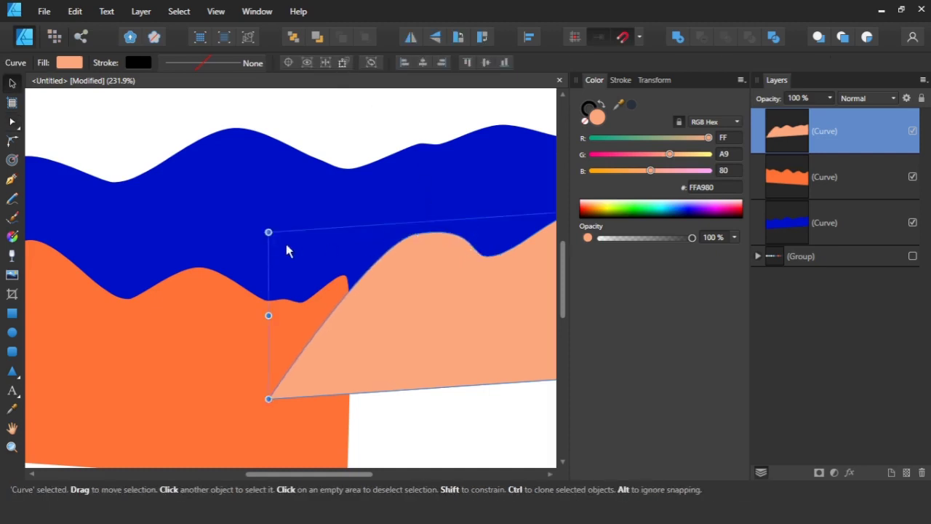
# Move the pale orange hill lower and left, then duplicate it.
pyautogui.scroll(-3, 287, 250)
pyautogui.click(503, 298)
pyautogui.scroll(-2, 502, 298)
pyautogui.scroll(1, 474, 332)
pyautogui.scroll(1, 383, 261)
pyautogui.click(401, 266)
pyautogui.moveTo(405, 260)
pyautogui.mouseDown()
pyautogui.moveTo(427, 254)
pyautogui.moveTo(378, 311)
pyautogui.moveTo(296, 316)
pyautogui.mouseUp()
pyautogui.hotkey('ctrl', 'j')
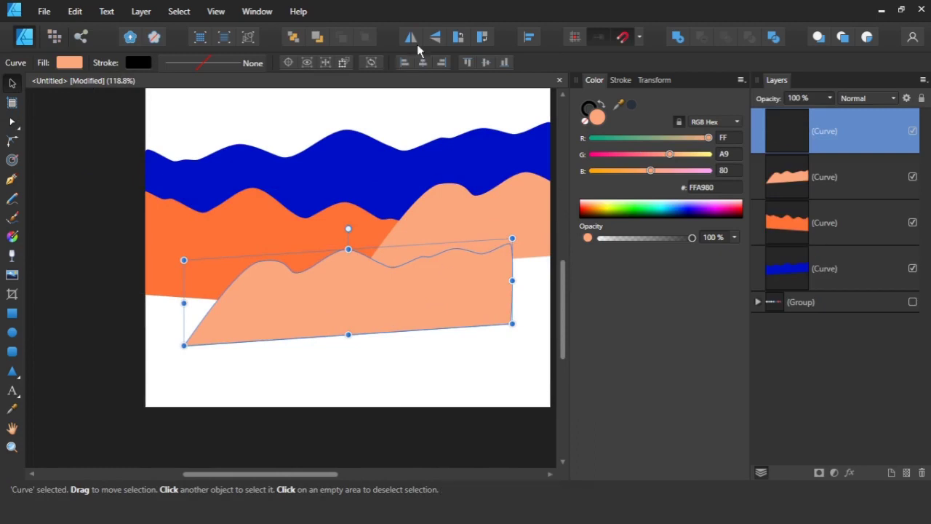
# Flip, heighten, level and reposition the hill copy, and fill it purple.
pyautogui.click(411, 36)
pyautogui.moveTo(347, 334); pyautogui.dragTo(342, 353)
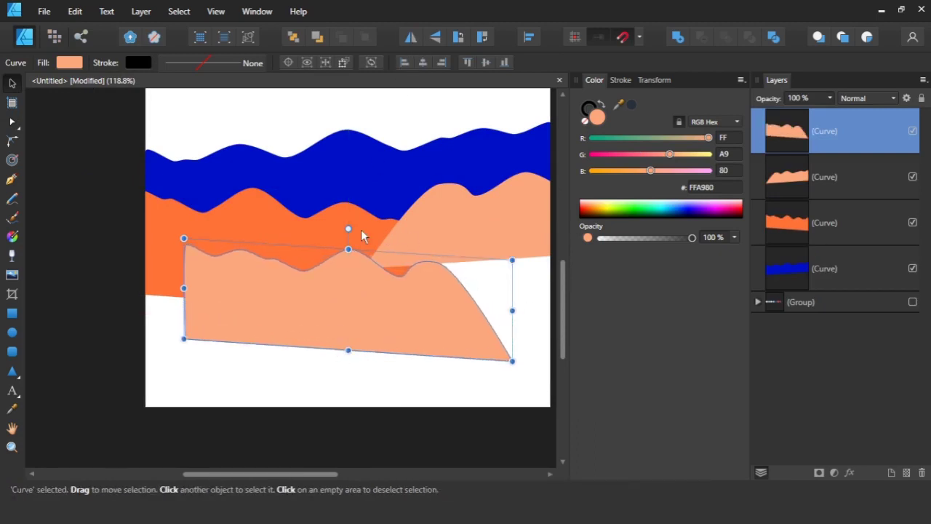
pyautogui.moveTo(348, 229); pyautogui.dragTo(341, 224)
pyautogui.moveTo(361, 296)
pyautogui.mouseDown()
pyautogui.moveTo(296, 291)
pyautogui.moveTo(520, 338)
pyautogui.mouseUp()
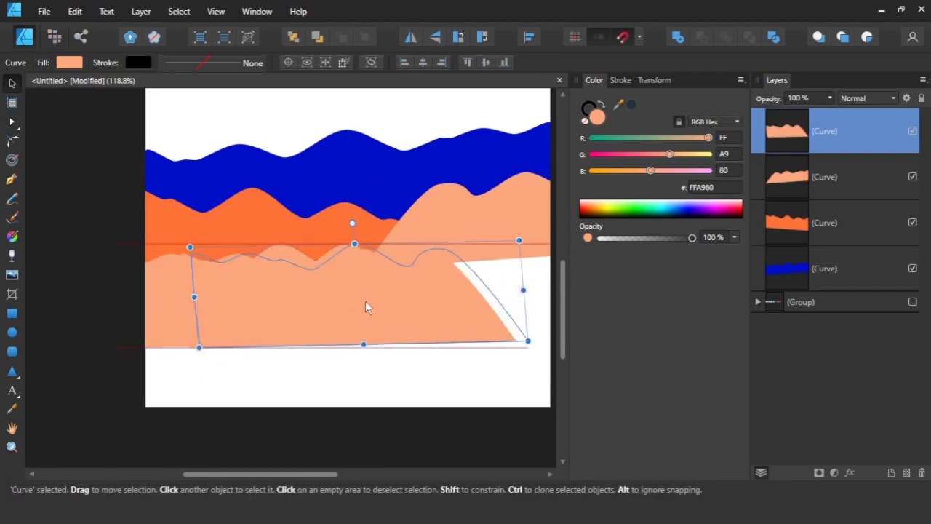
pyautogui.click(691, 209)
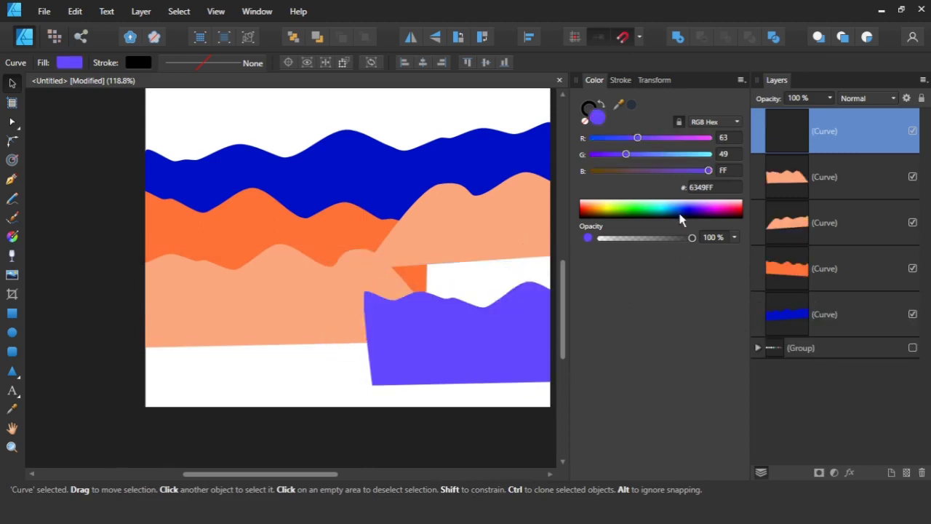
# Recolour the left pale orange wave bright green.
pyautogui.click(327, 305)
pyautogui.click(591, 209)
pyautogui.click(640, 211)
pyautogui.click(635, 211)
# Skew the purple hill so its left side drops and move it up-left.
pyautogui.moveTo(466, 322)
pyautogui.mouseDown()
pyautogui.moveTo(465, 284)
pyautogui.moveTo(418, 295)
pyautogui.mouseUp()
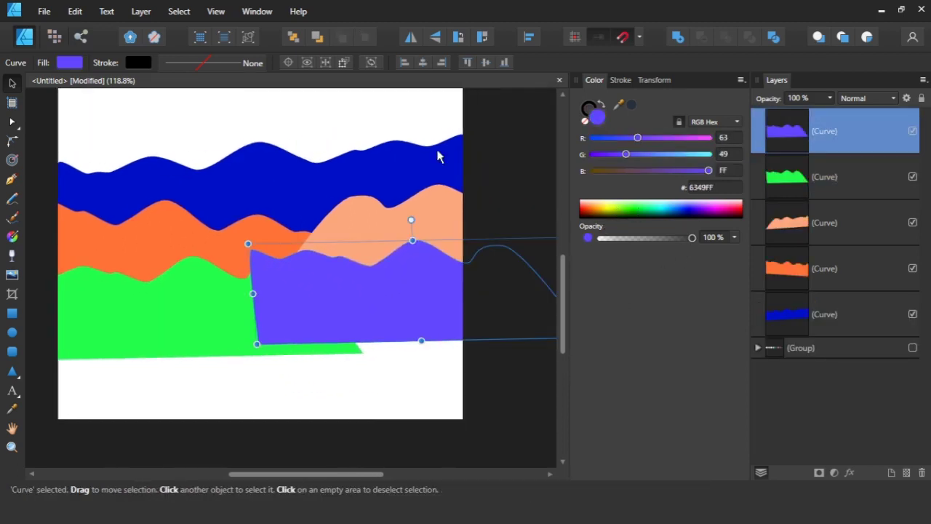
pyautogui.hotkey('ctrl', 'z')
pyautogui.moveTo(247, 295); pyautogui.dragTo(229, 374)
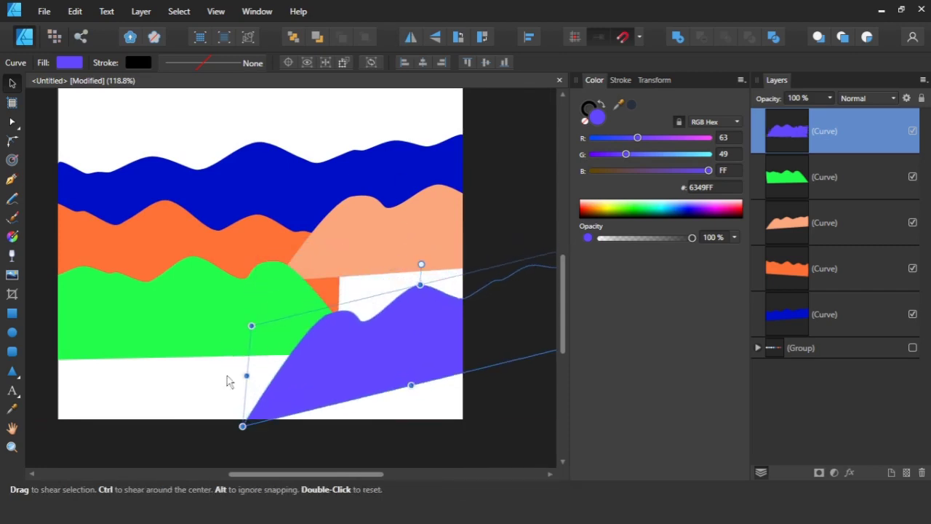
pyautogui.moveTo(509, 315); pyautogui.dragTo(446, 283)
# Clone the purple hill, flip it vertically and move it about 214 px left.
pyautogui.scroll(-2, 421, 282)
pyautogui.keyDown('ctrl'); pyautogui.moveTo(398, 245); pyautogui.dragTo(354, 320); pyautogui.keyUp('ctrl')
pyautogui.click(437, 40)
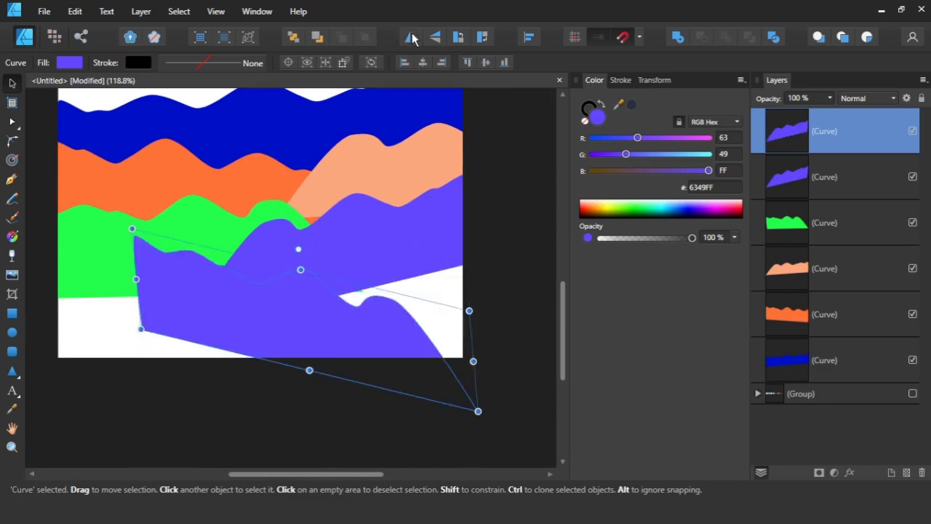
pyautogui.moveTo(348, 349); pyautogui.dragTo(193, 344)
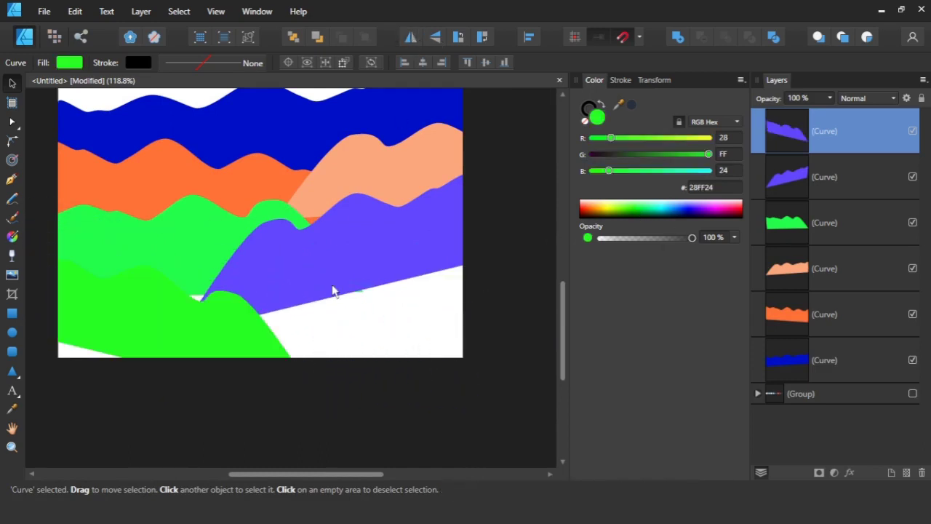
# Fill the curve dark navy 010049, offset a duplicate, and merge both into one shape.
pyautogui.click(684, 216)
pyautogui.keyDown('ctrl'); pyautogui.moveTo(150, 266); pyautogui.dragTo(303, 212); pyautogui.keyUp('ctrl')
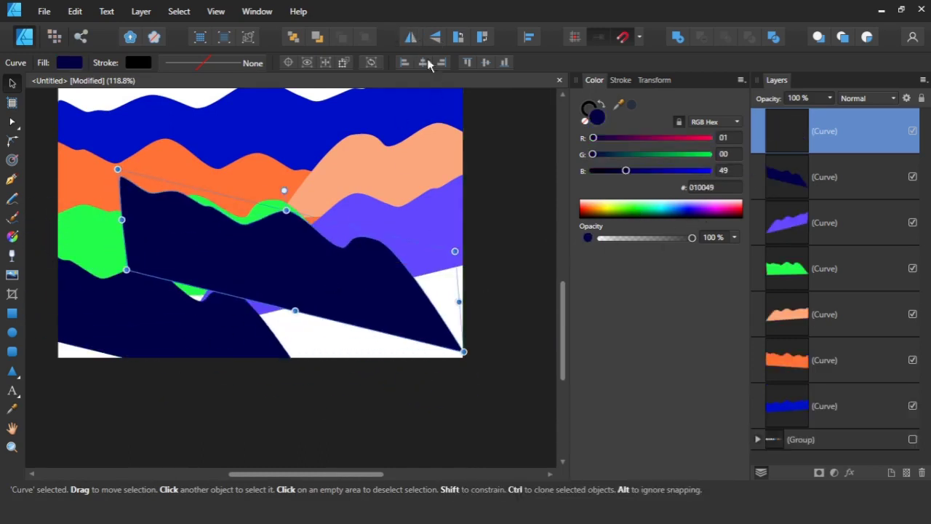
pyautogui.moveTo(326, 262); pyautogui.dragTo(400, 306)
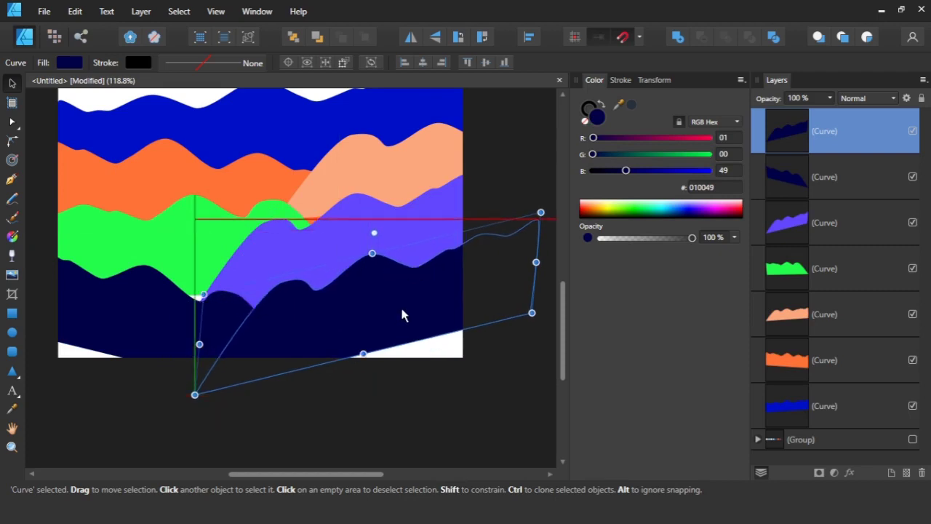
pyautogui.keyDown('shift'); pyautogui.click(142, 315); pyautogui.keyUp('shift')
pyautogui.hotkey('ctrl', 'k')
# Drag the merged navy wave's bottom nodes to reshape its lower edge.
pyautogui.press('a')
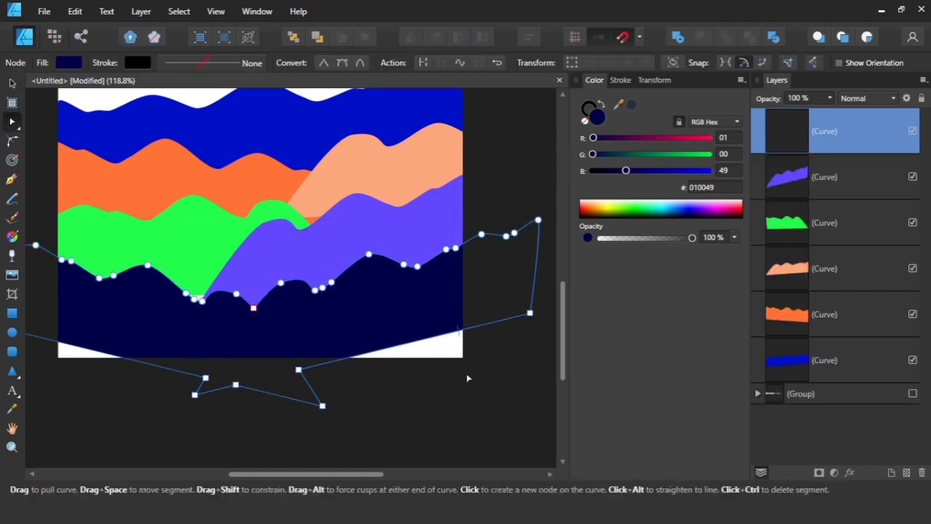
pyautogui.moveTo(538, 334); pyautogui.dragTo(523, 368)
pyautogui.moveTo(425, 351); pyautogui.dragTo(545, 343)
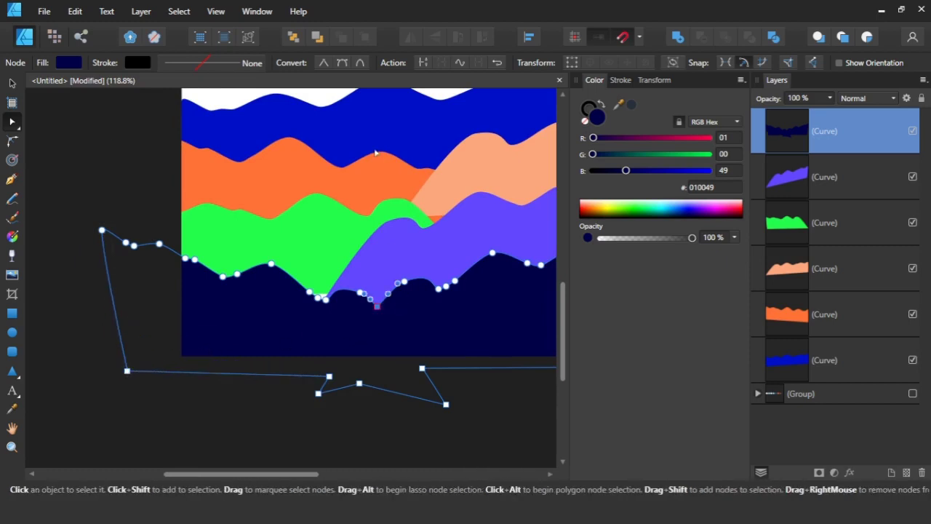
pyautogui.press('v')
pyautogui.click(457, 390)
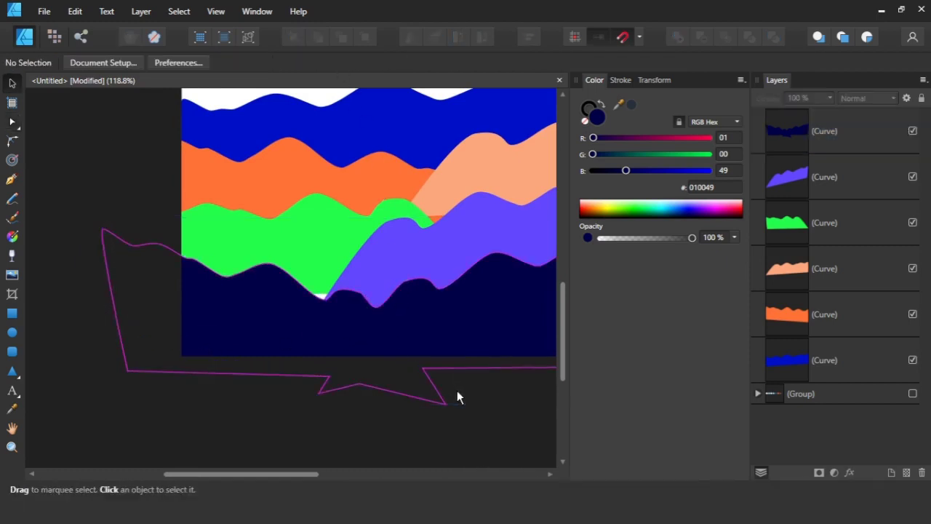
# Nudge the purple hill about 50 px to the left.
pyautogui.scroll(-3, 466, 379)
pyautogui.scroll(2, 469, 373)
pyautogui.moveTo(341, 271); pyautogui.dragTo(304, 273)
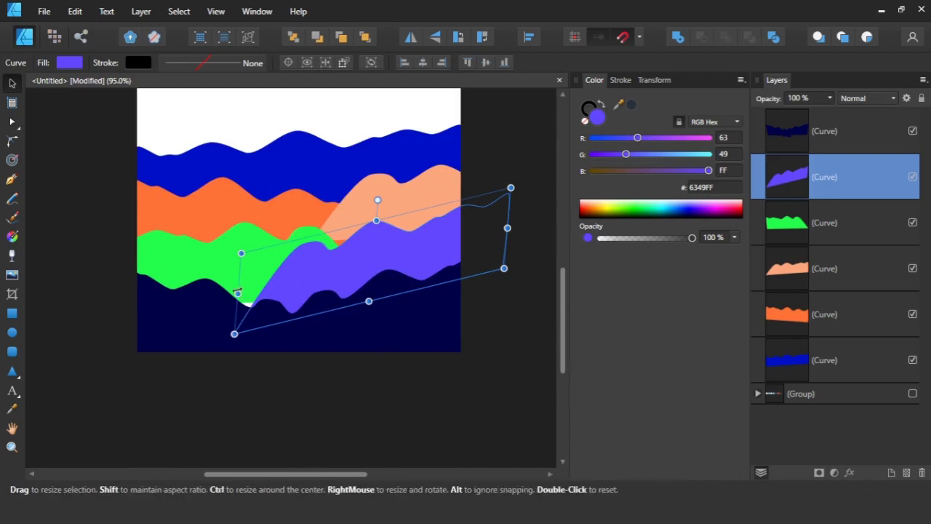
# Shear the purple hill so its right side drops lower.
pyautogui.moveTo(512, 231)
pyautogui.mouseDown()
pyautogui.moveTo(512, 253)
pyautogui.moveTo(466, 257)
pyautogui.mouseUp()
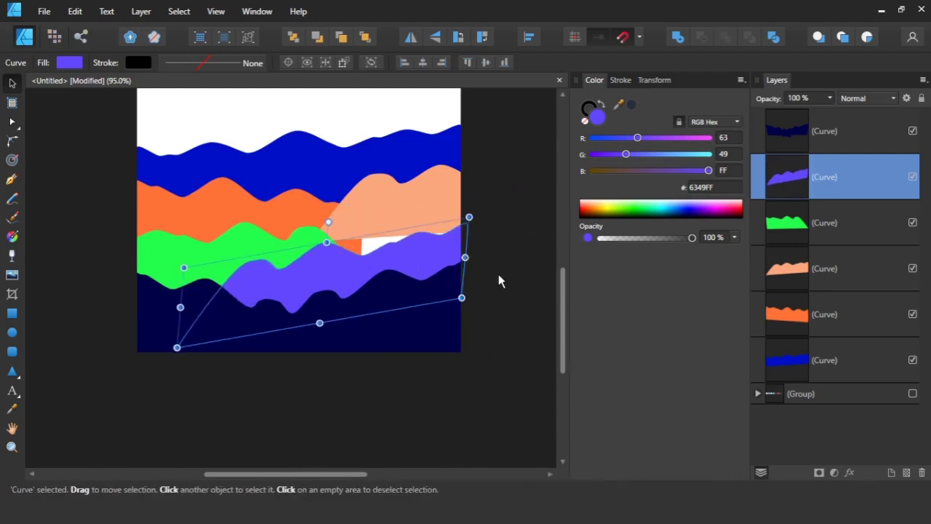
pyautogui.click(499, 275)
pyautogui.click(507, 187)
# Narrow the green hill, shorten its height and slant its sides.
pyautogui.click(275, 264)
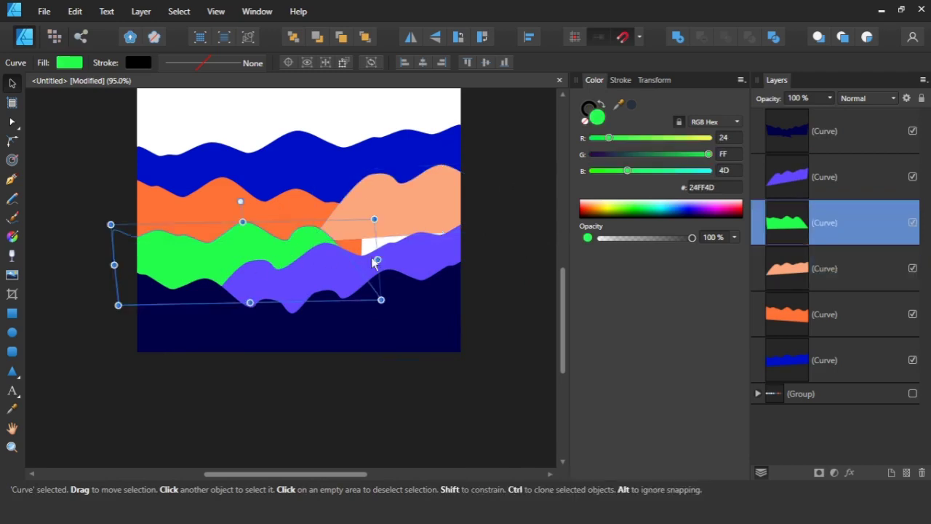
pyautogui.moveTo(374, 259); pyautogui.dragTo(288, 260)
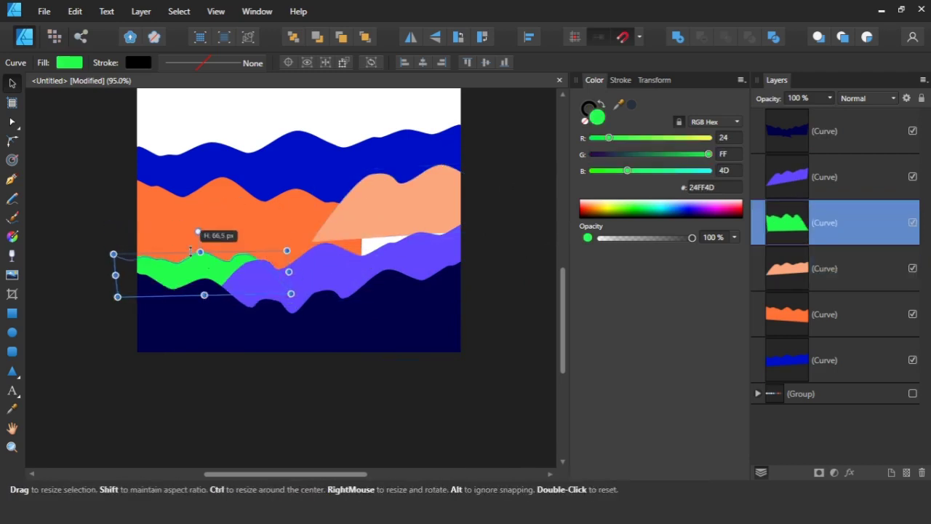
pyautogui.moveTo(205, 296); pyautogui.dragTo(193, 246)
pyautogui.moveTo(111, 267); pyautogui.dragTo(109, 240)
pyautogui.moveTo(197, 222); pyautogui.dragTo(222, 227)
pyautogui.moveTo(203, 281)
pyautogui.mouseDown()
pyautogui.moveTo(192, 284)
pyautogui.moveTo(191, 301)
pyautogui.mouseUp()
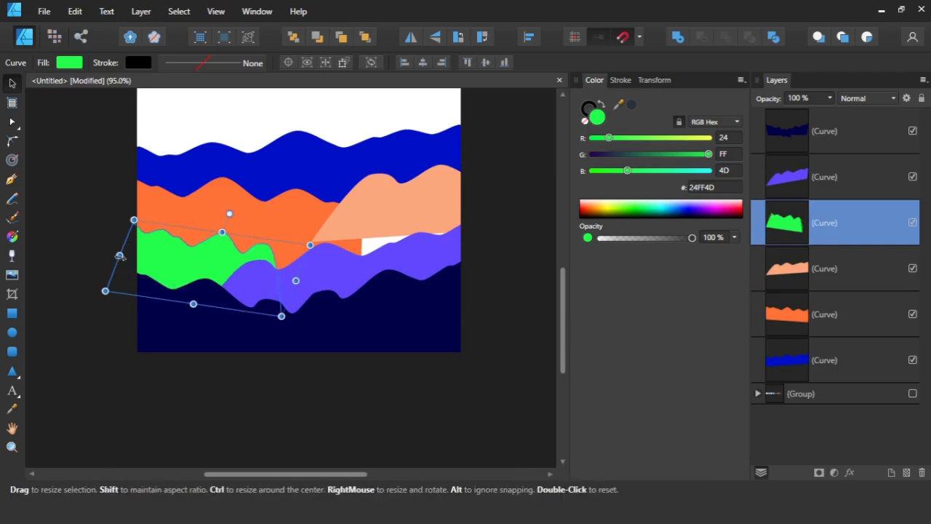
pyautogui.moveTo(83, 245); pyautogui.dragTo(27, 218)
# Adjust the dark navy wave's height and move it slightly lower.
pyautogui.click(117, 332)
pyautogui.click(129, 424)
pyautogui.click(466, 325)
pyautogui.hotkey('ctrl', '-')
pyautogui.moveTo(468, 312); pyautogui.dragTo(553, 313)
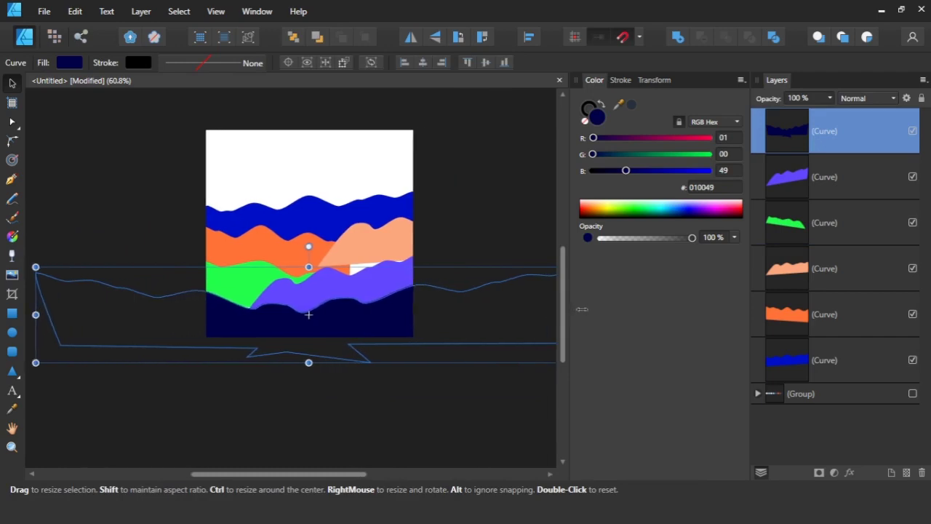
pyautogui.hotkey('ctrl', 'z')
pyautogui.moveTo(305, 362); pyautogui.dragTo(304, 363)
pyautogui.click(302, 371)
pyautogui.click(332, 320)
pyautogui.moveTo(332, 320); pyautogui.dragTo(304, 337)
pyautogui.scroll(3, 304, 337)
pyautogui.press('a')
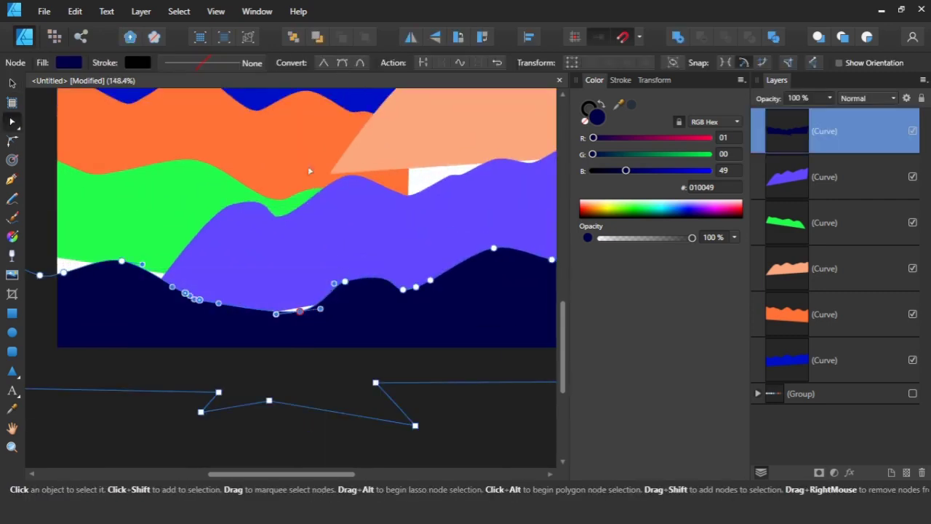
# Lower the green hill and stretch the purple wave further to the right.
pyautogui.scroll(-2, 255, 372)
pyautogui.press('v')
pyautogui.click(326, 282)
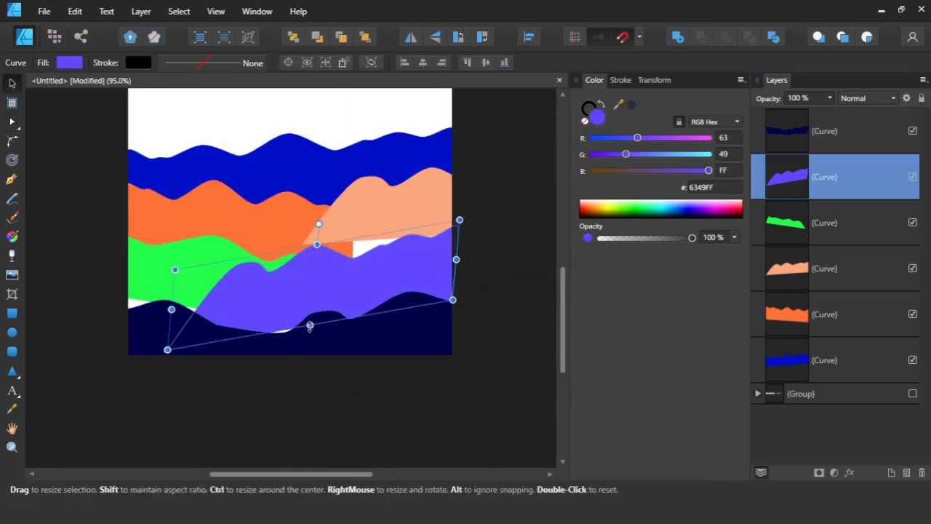
pyautogui.moveTo(185, 251); pyautogui.dragTo(192, 285)
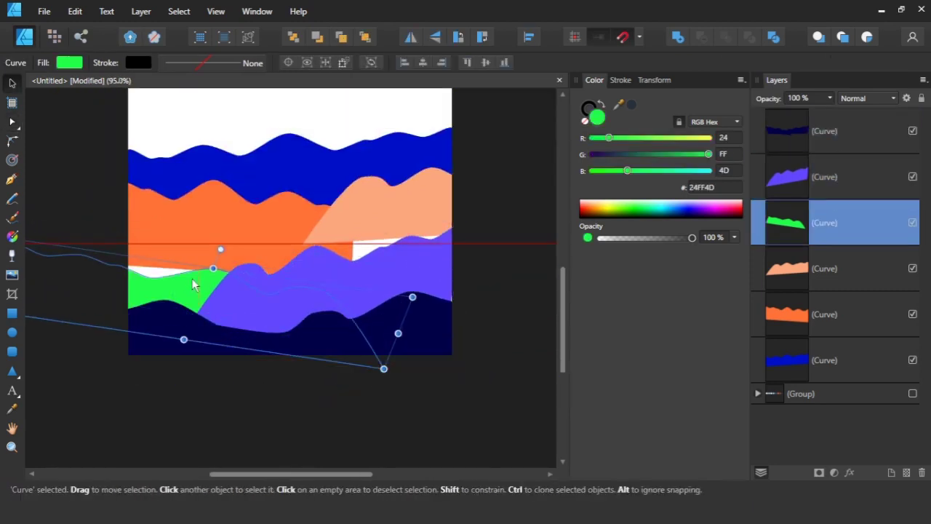
pyautogui.click(325, 278)
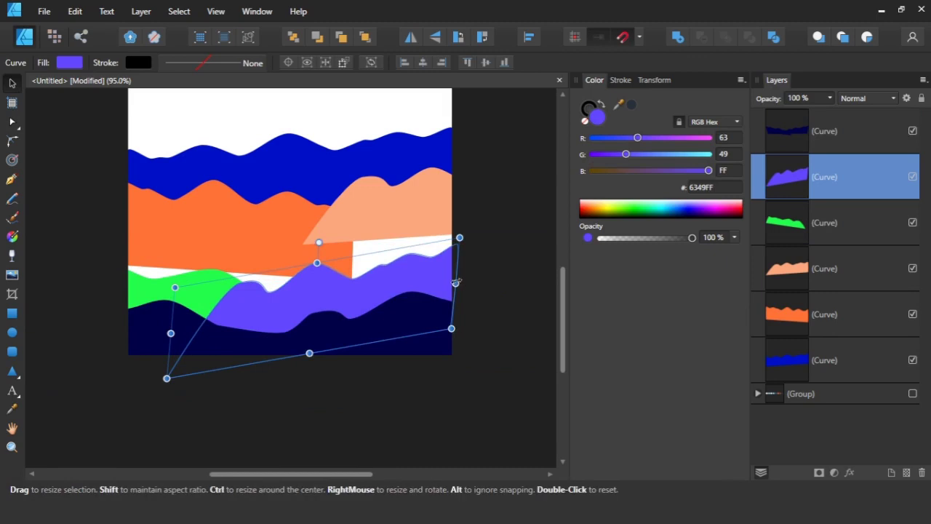
pyautogui.moveTo(456, 282); pyautogui.dragTo(480, 277)
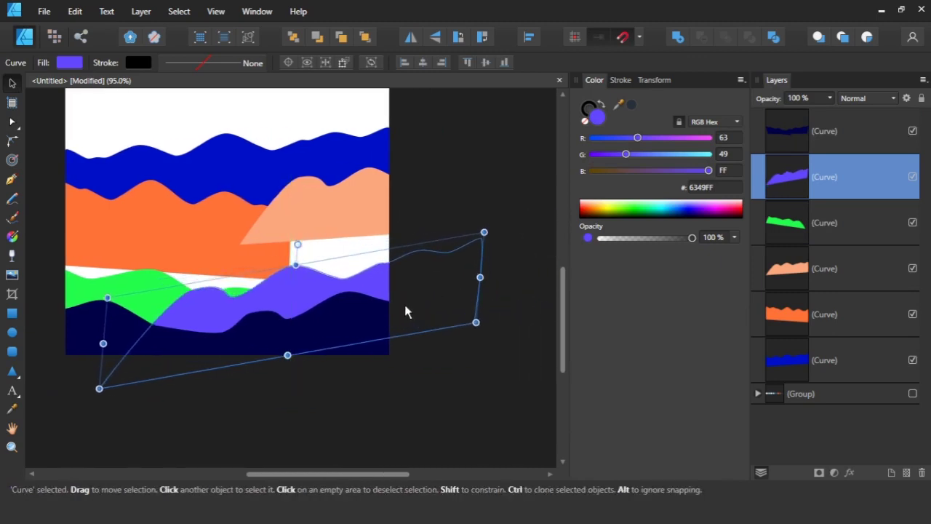
# Shear the green hill so its left side rises higher.
pyautogui.click(230, 320)
pyautogui.click(160, 297)
pyautogui.moveTo(338, 329); pyautogui.dragTo(340, 354)
pyautogui.moveTo(97, 281); pyautogui.dragTo(201, 299)
pyautogui.moveTo(50, 274); pyautogui.dragTo(43, 238)
pyautogui.moveTo(22, 277); pyautogui.dragTo(22, 261)
# Move the orange wave to a new position.
pyautogui.press('a')
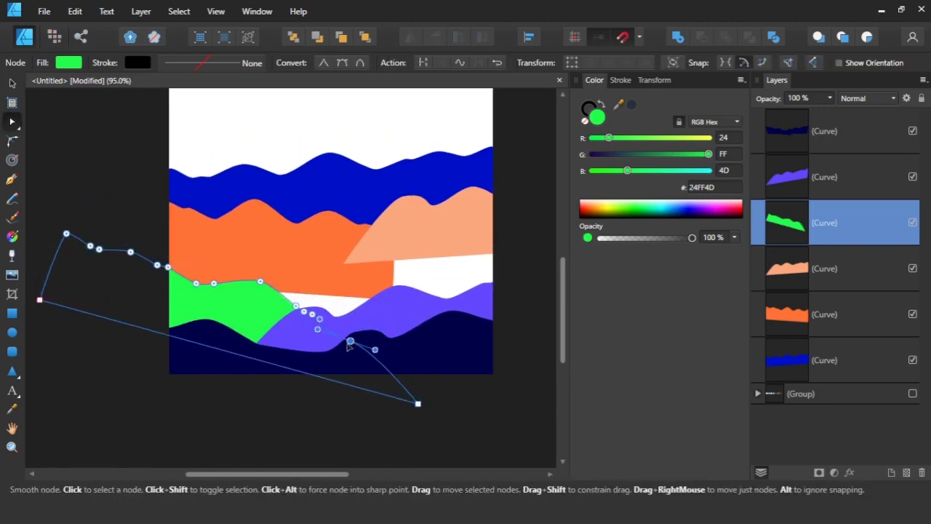
pyautogui.click(250, 409)
pyautogui.click(173, 442)
pyautogui.moveTo(319, 280); pyautogui.dragTo(393, 310)
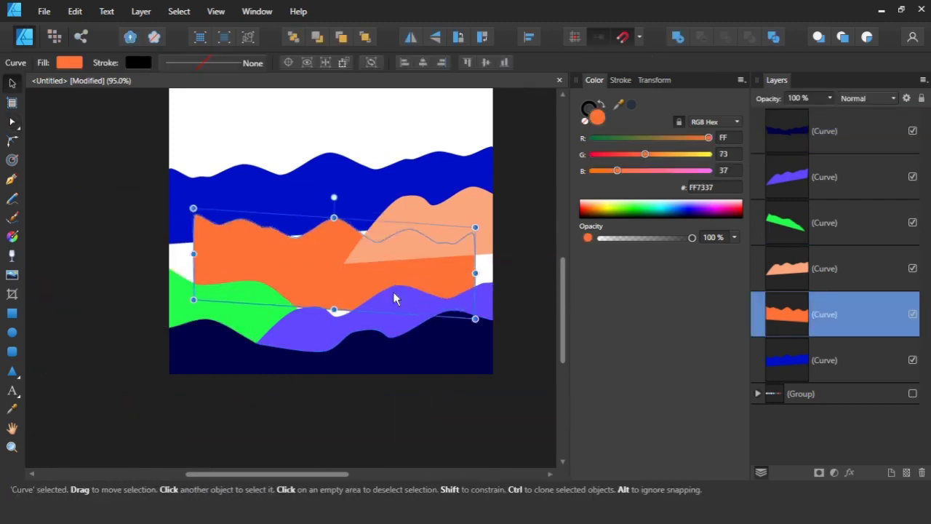
# Slant the green hill further from its left side.
pyautogui.click(200, 299)
pyautogui.press('a')
pyautogui.press('v')
pyautogui.moveTo(48, 258); pyautogui.dragTo(56, 231)
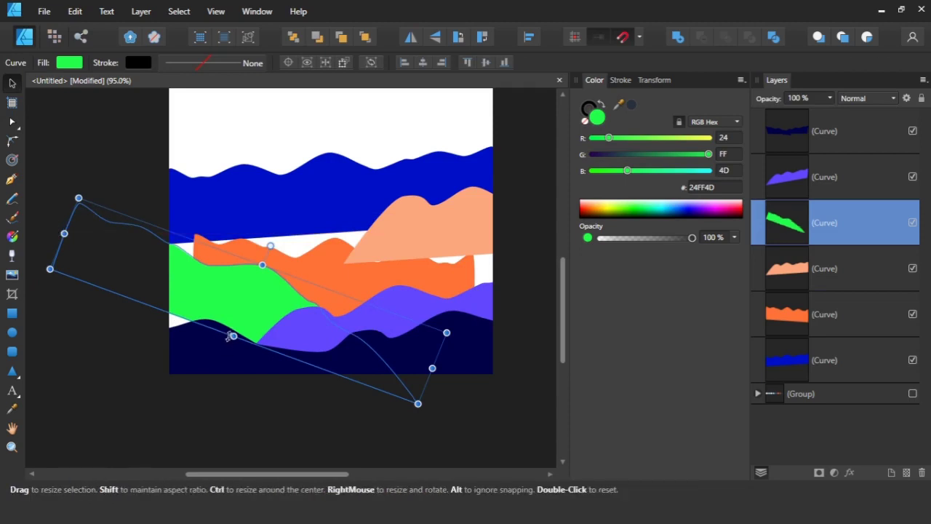
pyautogui.press('a')
pyautogui.press('v')
pyautogui.click(177, 426)
# Stretch the orange wave downward and delete its left and right side nodes.
pyautogui.click(301, 269)
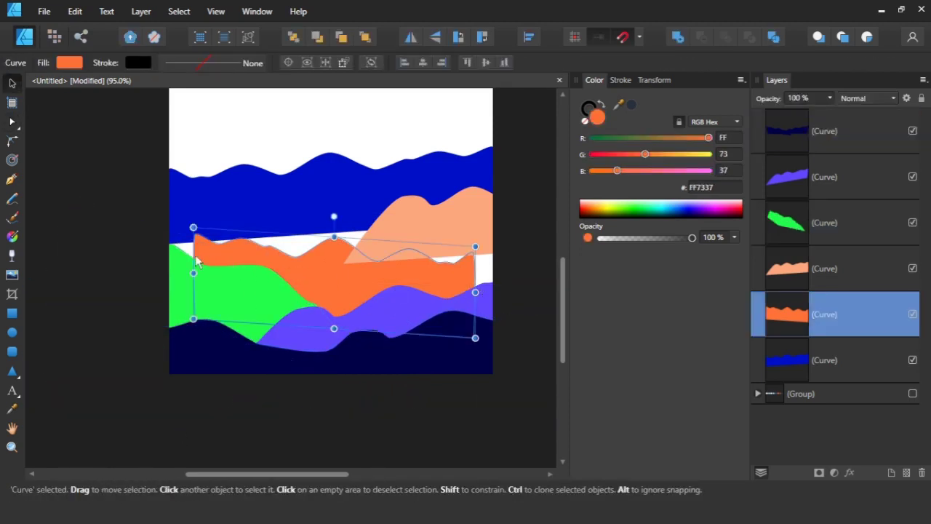
pyautogui.moveTo(334, 328); pyautogui.dragTo(334, 399)
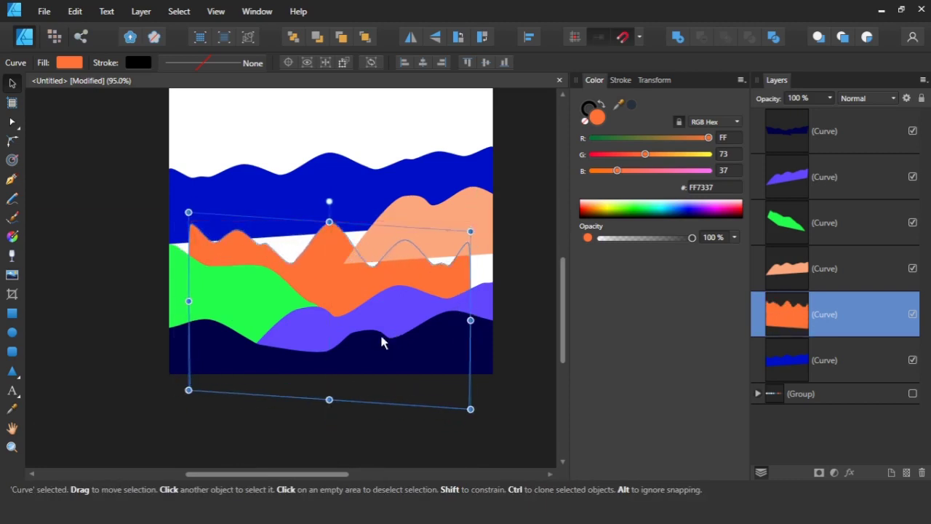
pyautogui.press('a')
pyautogui.moveTo(249, 267); pyautogui.dragTo(165, 187)
pyautogui.press('Delete')
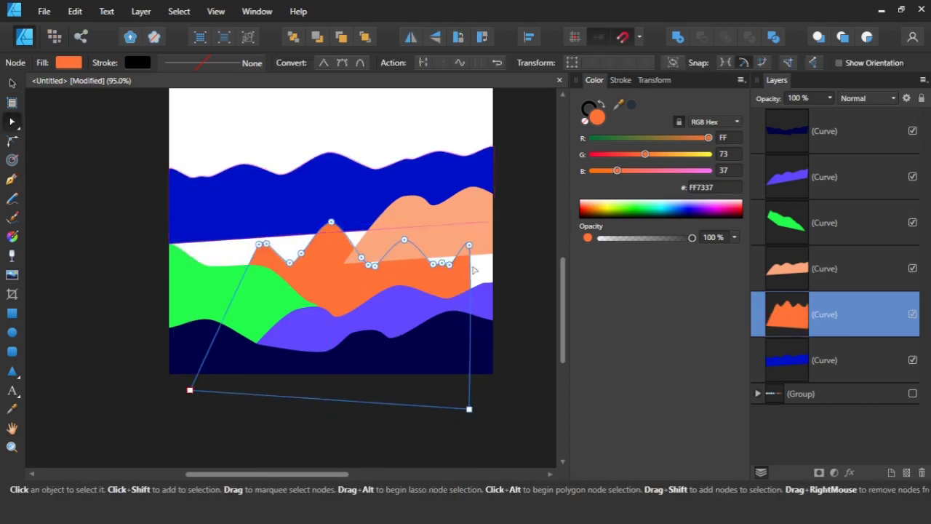
pyautogui.press('Delete')
# Resize the orange peak wider and shorter, and move the peach wave down-right.
pyautogui.press('v')
pyautogui.moveTo(470, 320); pyautogui.dragTo(525, 323)
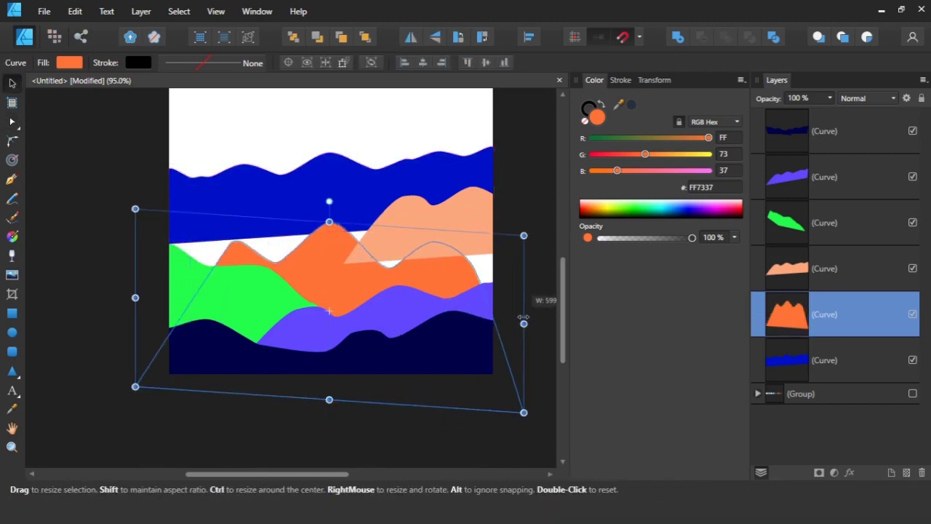
pyautogui.moveTo(329, 399); pyautogui.dragTo(328, 354)
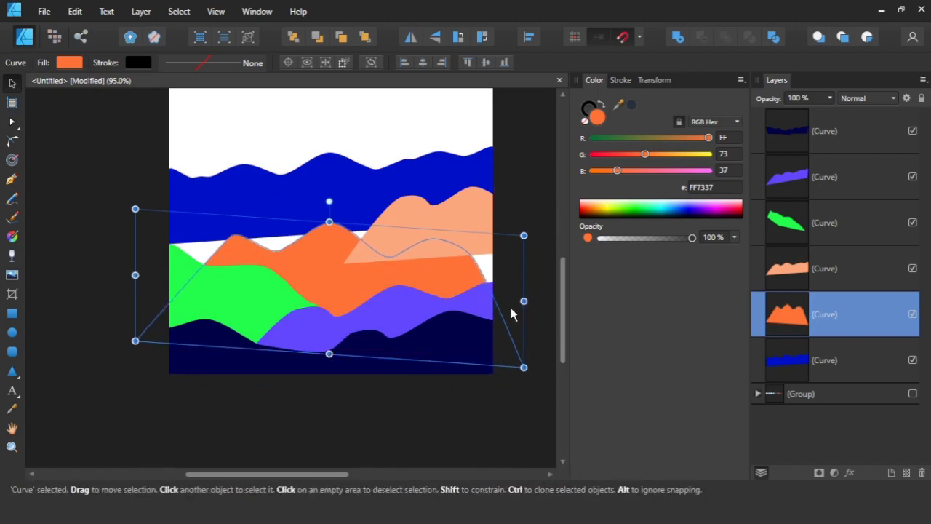
pyautogui.moveTo(524, 301); pyautogui.dragTo(483, 300)
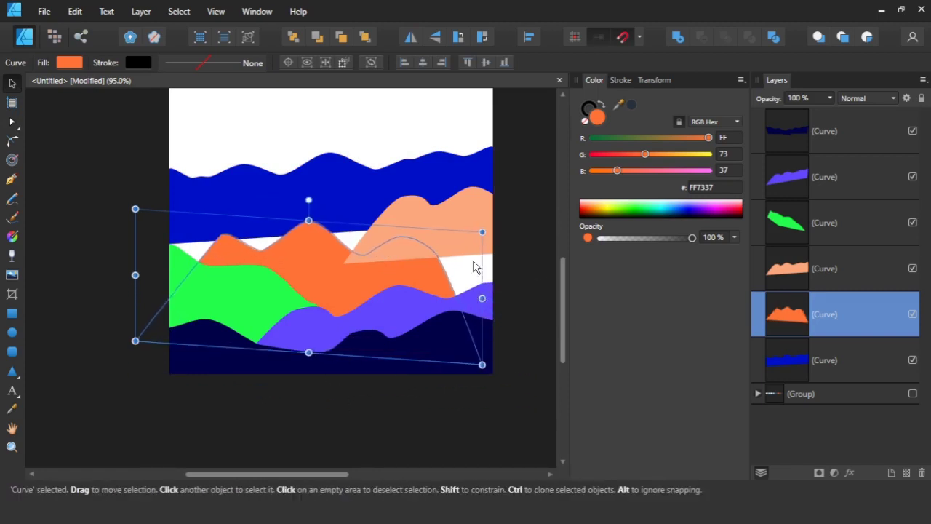
pyautogui.moveTo(467, 239); pyautogui.dragTo(480, 289)
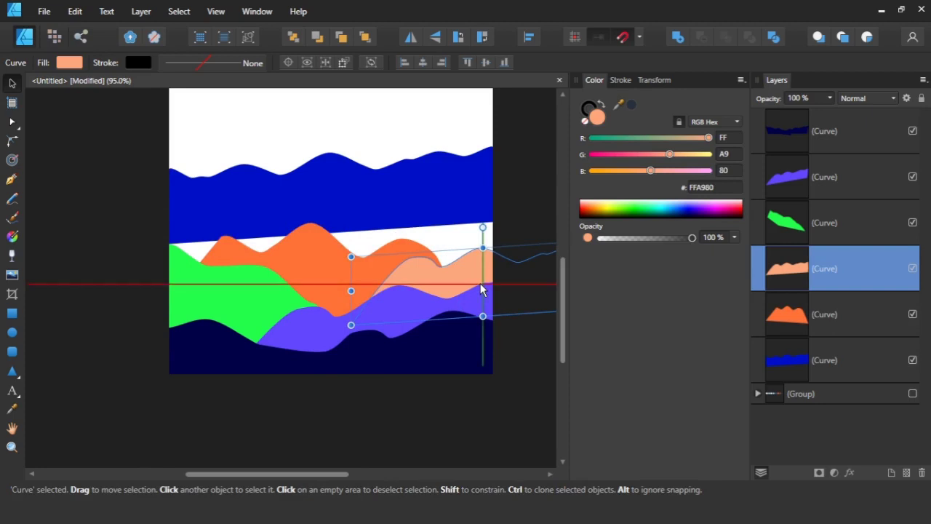
# Widen the bright blue wave rightward, pull its bottom corner down and lower its top.
pyautogui.click(313, 268)
pyautogui.click(396, 205)
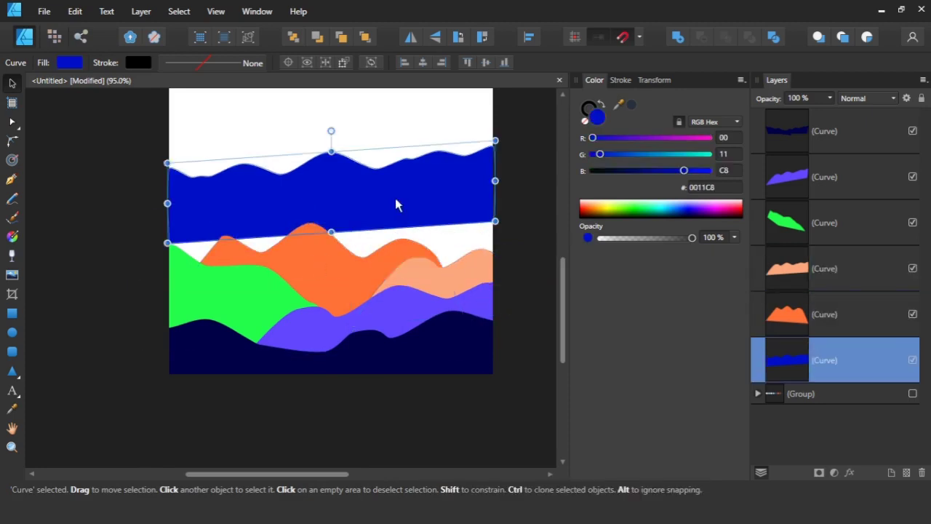
pyautogui.moveTo(486, 187); pyautogui.dragTo(525, 187)
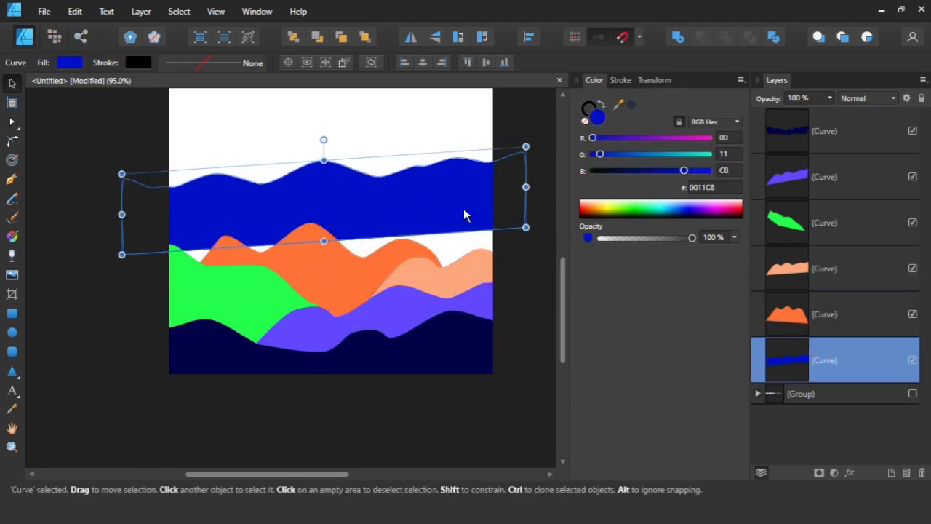
pyautogui.press('a')
pyautogui.moveTo(341, 240); pyautogui.dragTo(341, 366)
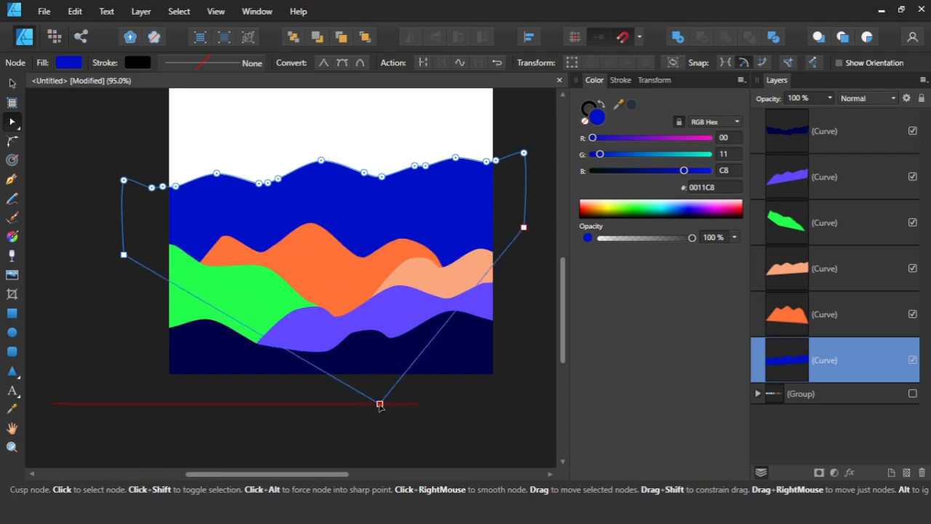
pyautogui.click(451, 408)
pyautogui.press('v')
pyautogui.click(381, 232)
pyautogui.moveTo(323, 140); pyautogui.dragTo(324, 183)
# Resize the purple wave from its bottom-left corner and shear the navy wave's left edge.
pyautogui.click(366, 217)
pyautogui.moveTo(204, 407); pyautogui.dragTo(217, 405)
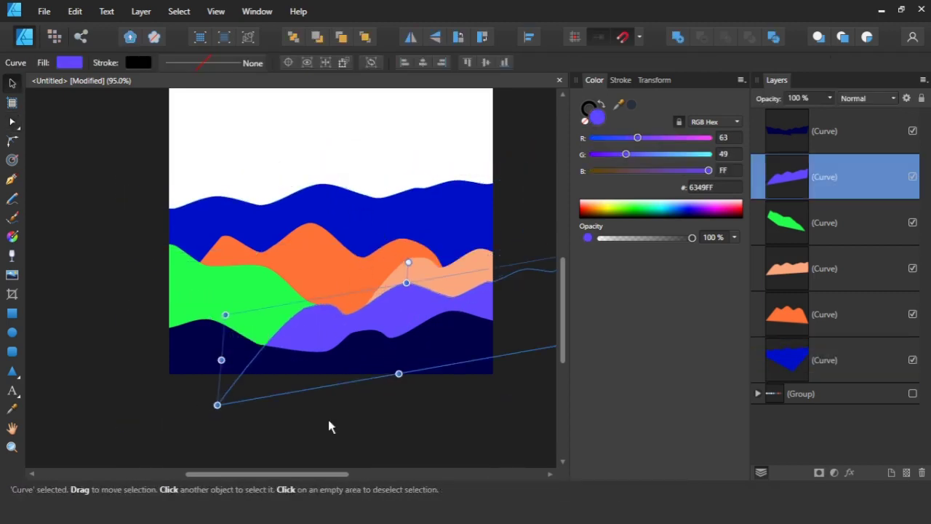
pyautogui.click(329, 420)
pyautogui.click(251, 300)
pyautogui.click(211, 346)
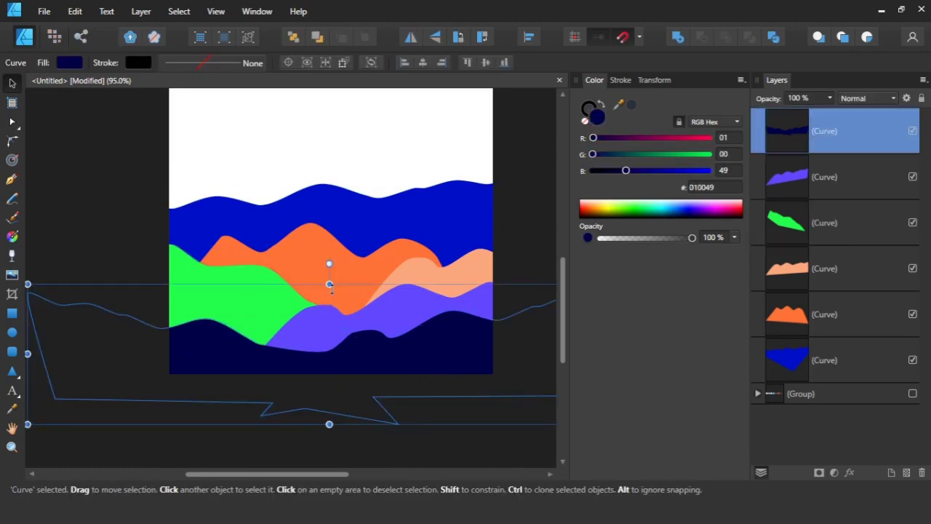
pyautogui.moveTo(176, 342); pyautogui.dragTo(228, 331)
pyautogui.moveTo(76, 336); pyautogui.dragTo(73, 325)
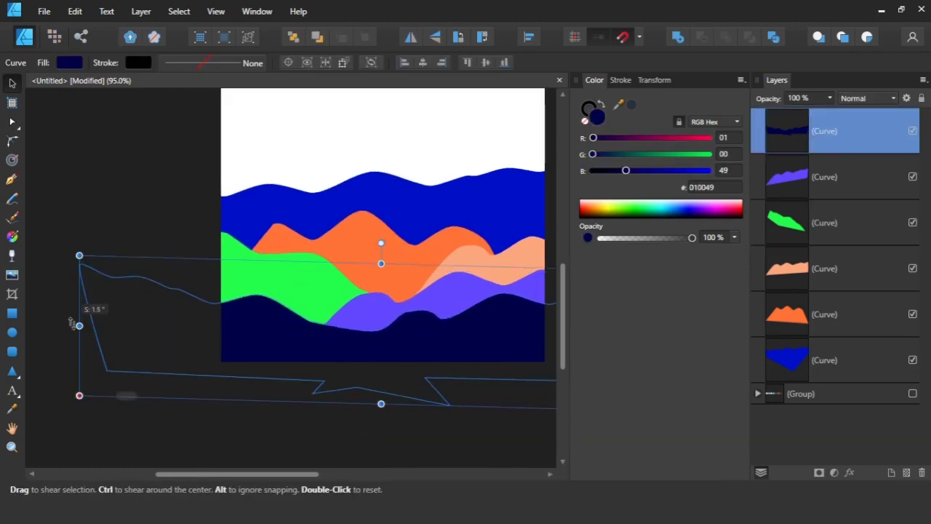
pyautogui.click(206, 414)
pyautogui.scroll(-2, 255, 396)
pyautogui.scroll(2, 309, 383)
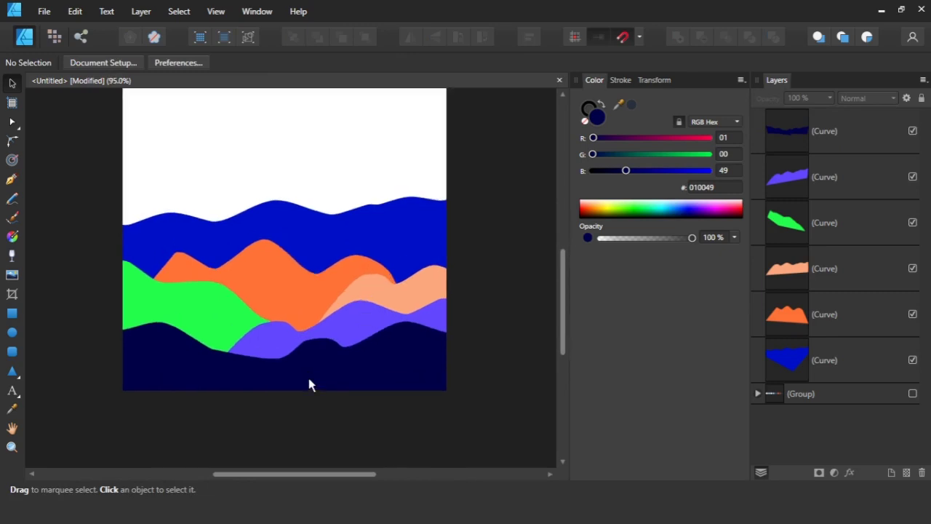
# Pull part of the navy wave's edge lower using its nodes.
pyautogui.click(309, 383)
pyautogui.press('a')
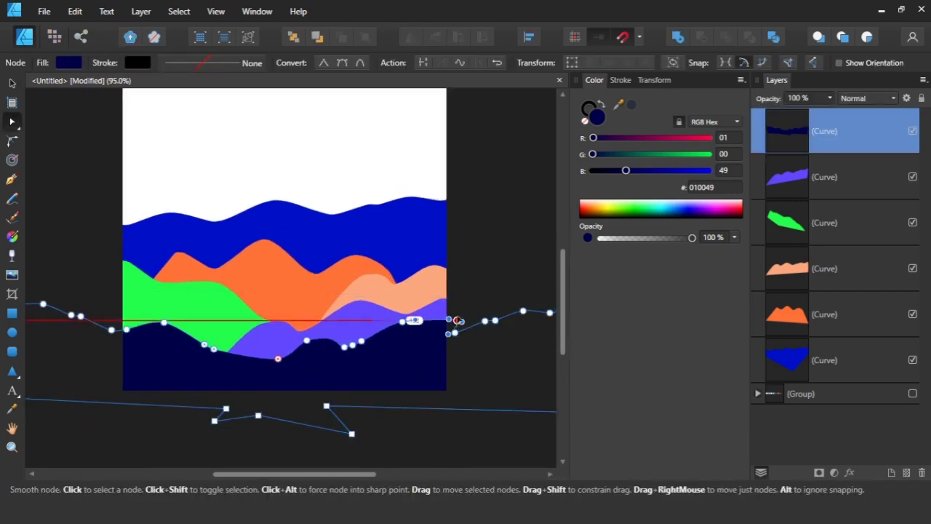
pyautogui.click(407, 320)
pyautogui.click(347, 326)
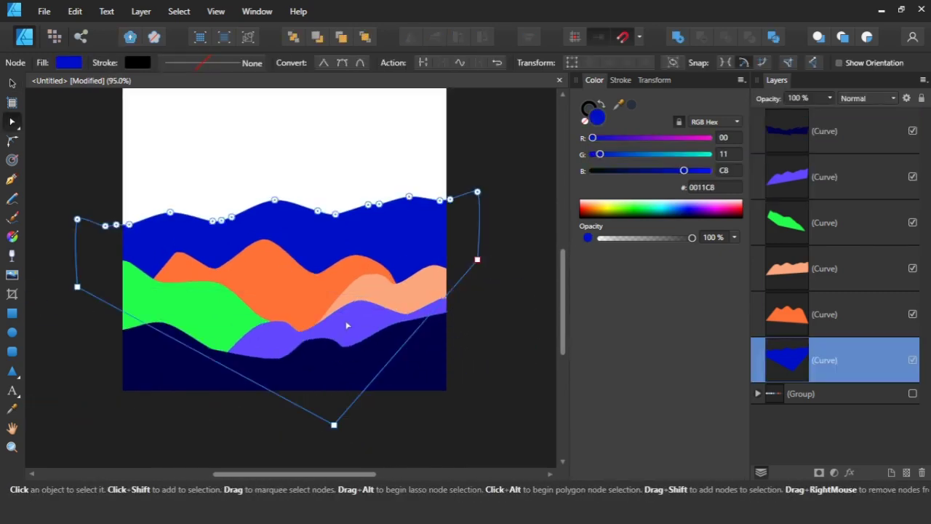
pyautogui.click(339, 363)
pyautogui.moveTo(278, 358); pyautogui.dragTo(278, 370)
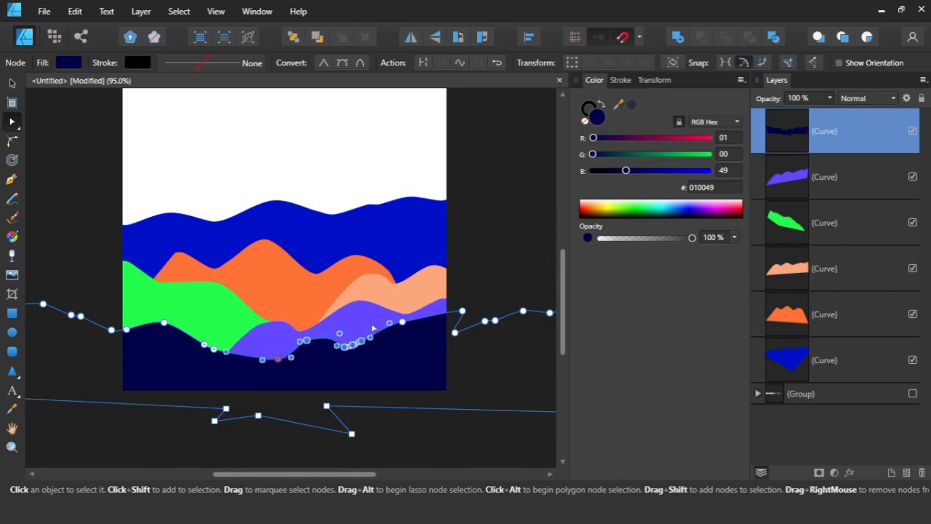
pyautogui.hotkey('ctrl', 'd')
pyautogui.press('v')
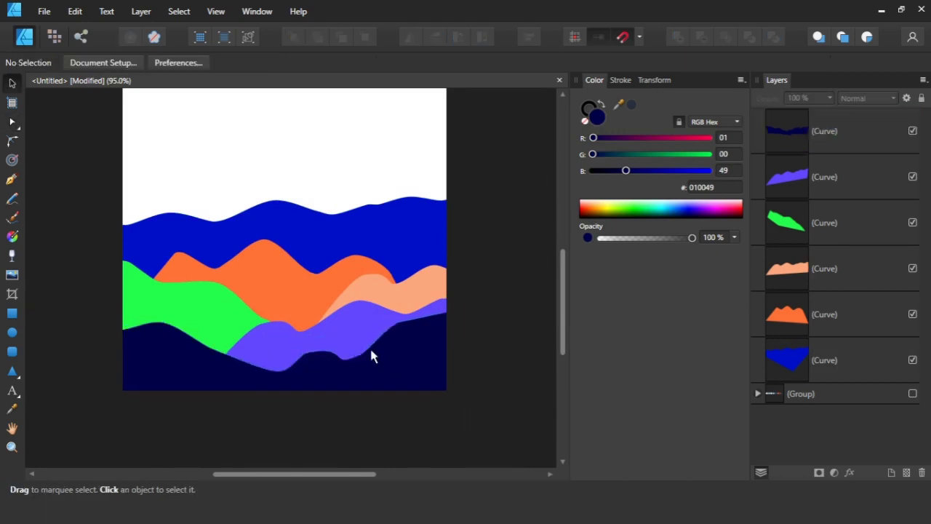
# Raise the purple wave and stretch it far left, narrowing the peach wave's left side.
pyautogui.moveTo(353, 336)
pyautogui.mouseDown()
pyautogui.moveTo(358, 318)
pyautogui.moveTo(347, 318)
pyautogui.mouseUp()
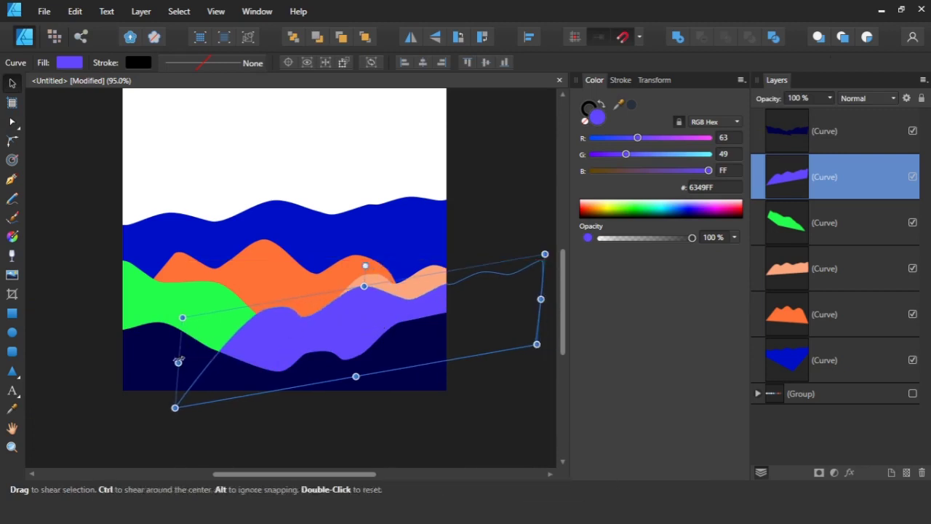
pyautogui.moveTo(180, 361); pyautogui.dragTo(118, 373)
pyautogui.click(281, 422)
pyautogui.click(140, 451)
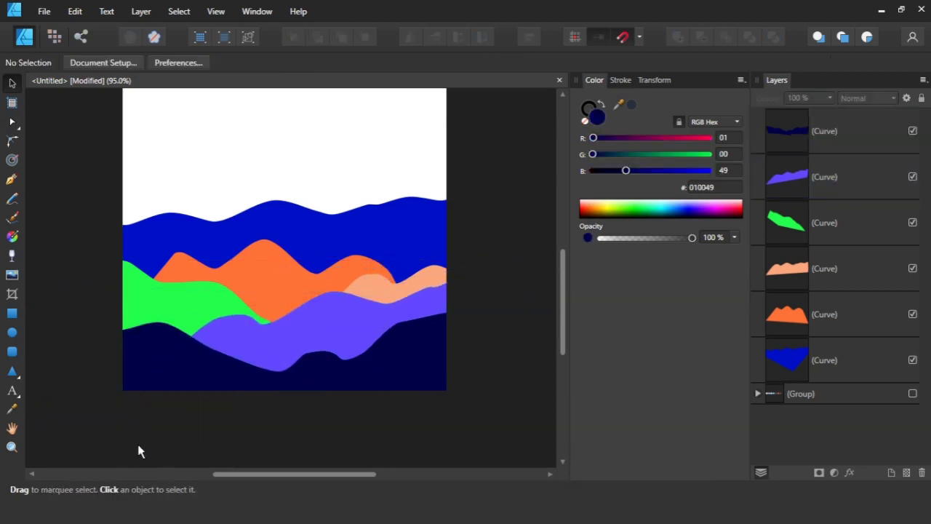
pyautogui.click(385, 294)
pyautogui.moveTo(306, 308); pyautogui.dragTo(288, 300)
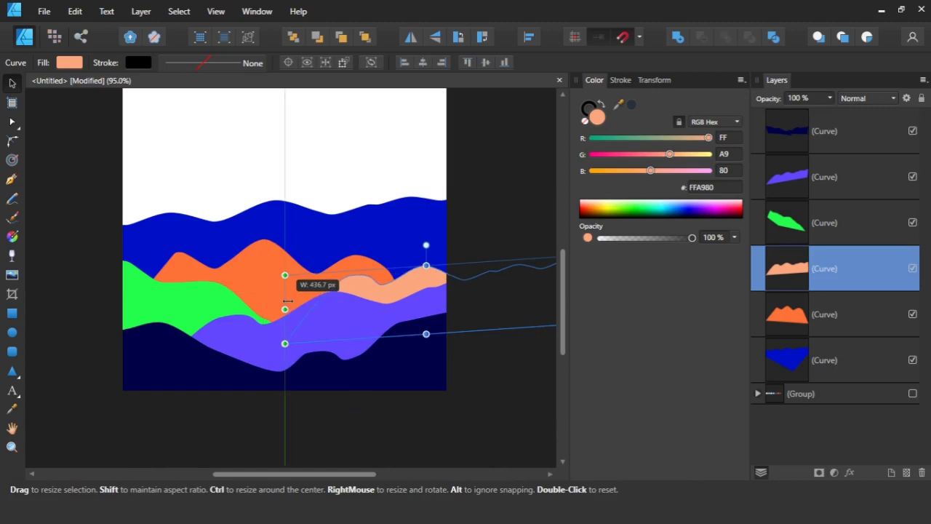
pyautogui.click(250, 332)
pyautogui.moveTo(120, 373); pyautogui.dragTo(57, 383)
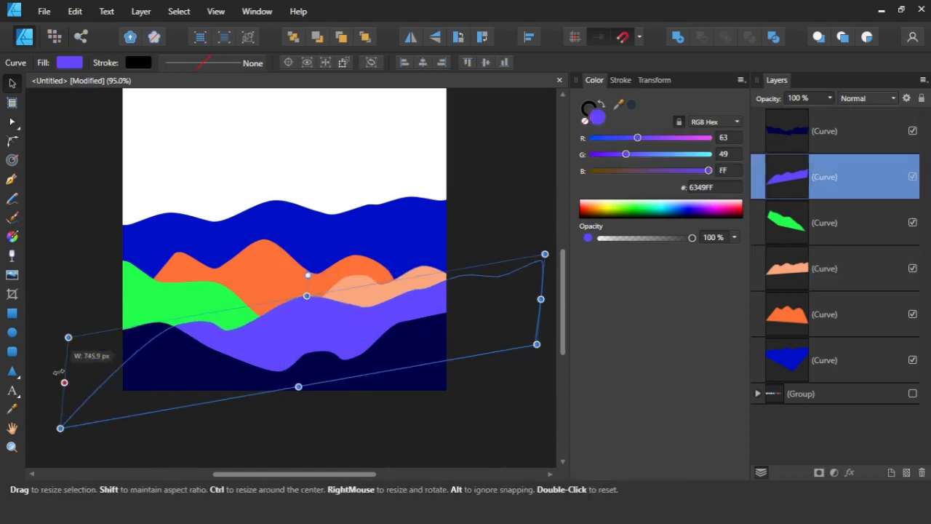
# Skew the peach wave so its right side slopes downward.
pyautogui.click(374, 286)
pyautogui.moveTo(453, 255); pyautogui.dragTo(356, 271)
pyautogui.moveTo(427, 318)
pyautogui.mouseDown()
pyautogui.moveTo(433, 309)
pyautogui.moveTo(413, 333)
pyautogui.moveTo(422, 334)
pyautogui.mouseUp()
pyautogui.click(377, 216)
# Tilt the orange wave slightly and reduce its height.
pyautogui.click(306, 294)
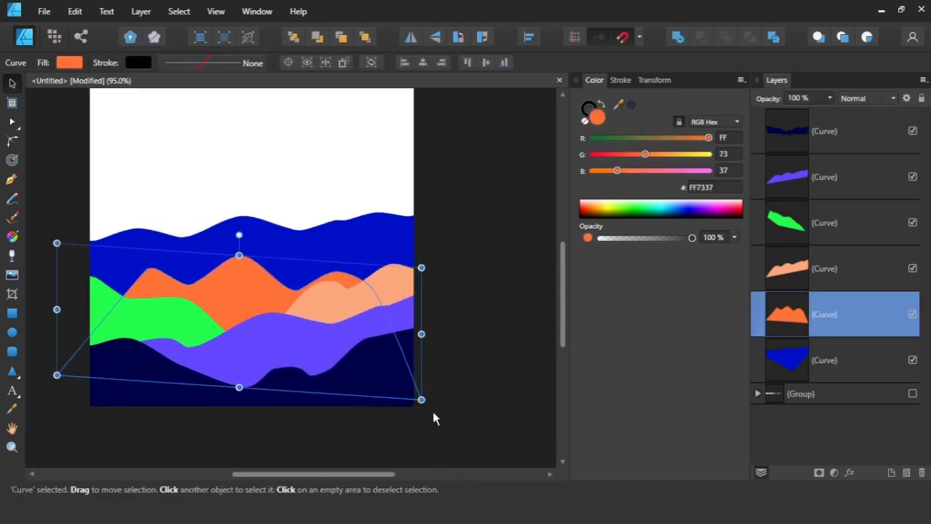
pyautogui.moveTo(433, 418); pyautogui.dragTo(436, 395)
pyautogui.moveTo(243, 385); pyautogui.dragTo(241, 348)
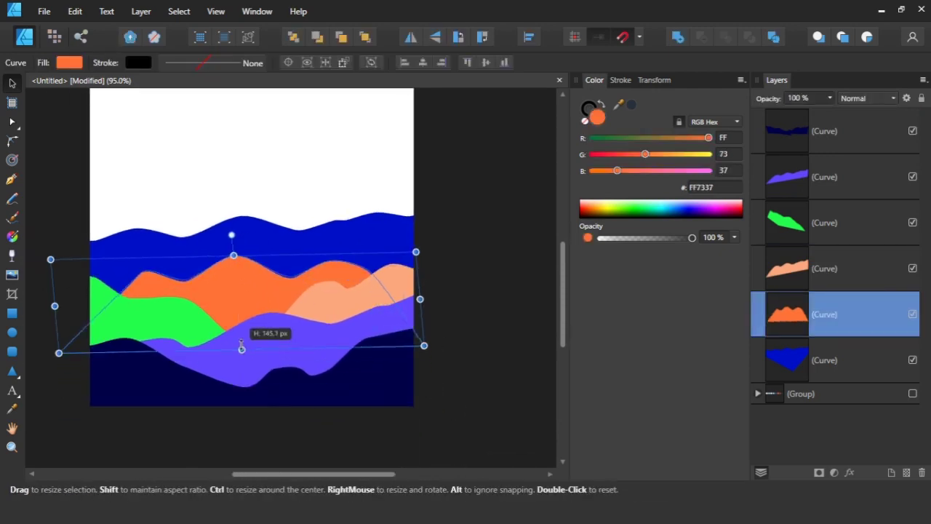
pyautogui.click(375, 246)
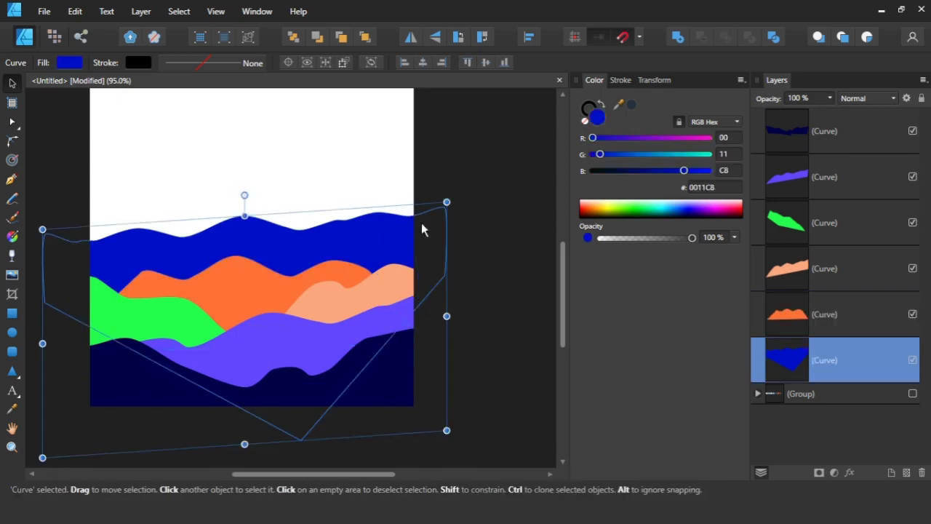
pyautogui.click(398, 169)
pyautogui.scroll(2, 376, 196)
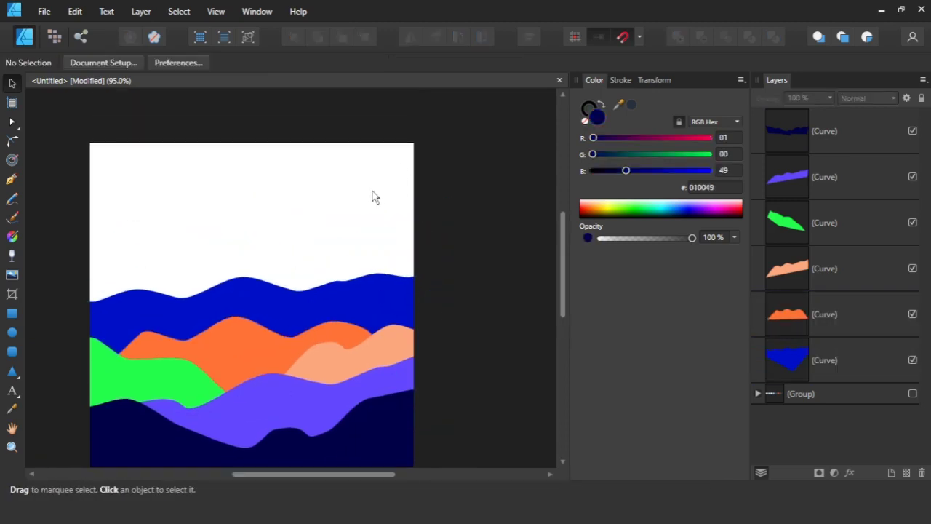
# Draw a circle in the sky and colour it yellow D4DB00.
pyautogui.click(12, 333)
pyautogui.moveTo(219, 175)
pyautogui.mouseDown()
pyautogui.moveTo(266, 219)
pyautogui.moveTo(287, 223)
pyautogui.moveTo(280, 234)
pyautogui.moveTo(284, 226)
pyautogui.mouseUp()
pyautogui.press('v')
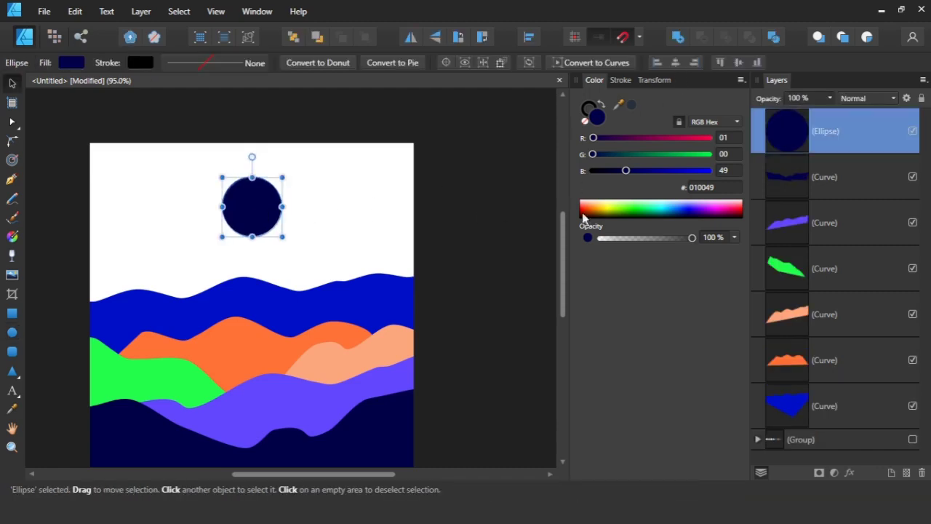
pyautogui.click(608, 211)
pyautogui.click(343, 214)
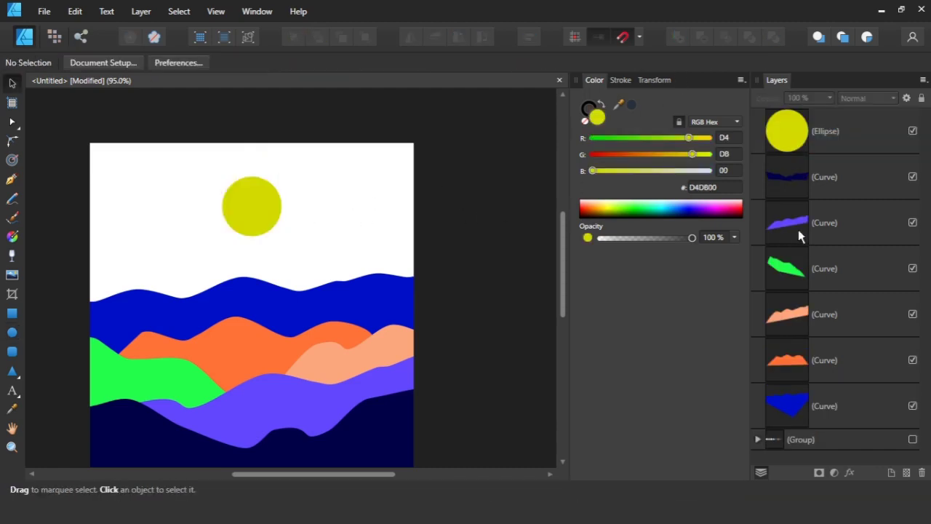
# Move the group of colour swatch circles up onto the canvas.
pyautogui.click(827, 440)
pyautogui.scroll(-2, 296, 415)
pyautogui.moveTo(296, 421)
pyautogui.mouseDown()
pyautogui.moveTo(298, 221)
pyautogui.moveTo(330, 137)
pyautogui.mouseUp()
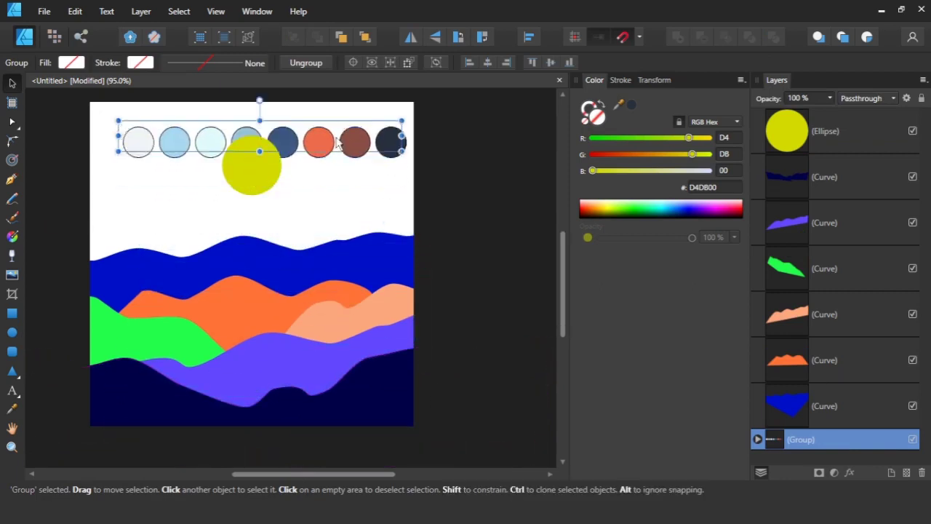
# Shrink the circle row and rotate it 90° into a vertical column at the right edge.
pyautogui.moveTo(109, 144); pyautogui.dragTo(261, 123)
pyautogui.moveTo(328, 94)
pyautogui.mouseDown()
pyautogui.moveTo(353, 141)
pyautogui.moveTo(410, 167)
pyautogui.moveTo(402, 194)
pyautogui.mouseUp()
pyautogui.hotkey('ctrl', 'd')
pyautogui.click(395, 190)
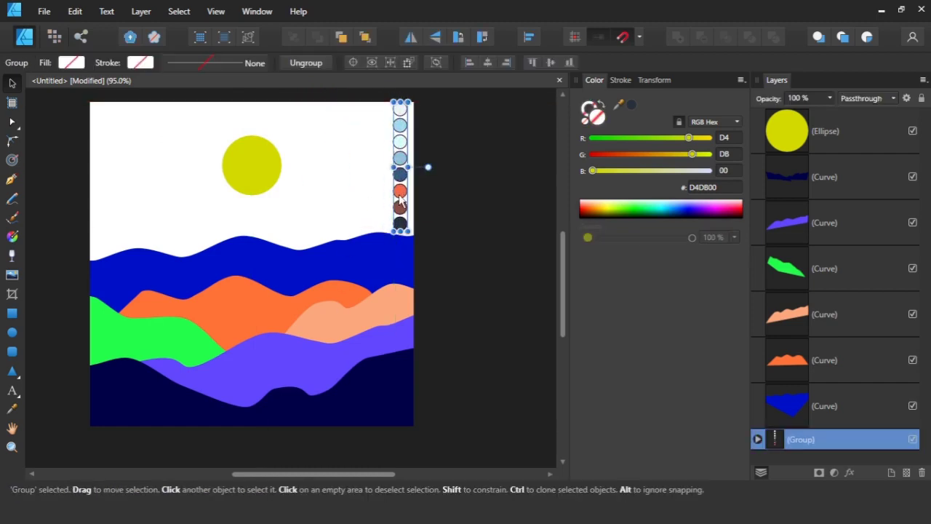
# Ungroup the circle column into separate circles.
pyautogui.rightClick(198, 157)
pyautogui.click(291, 222)
pyautogui.hotkey('ctrl', 'd')
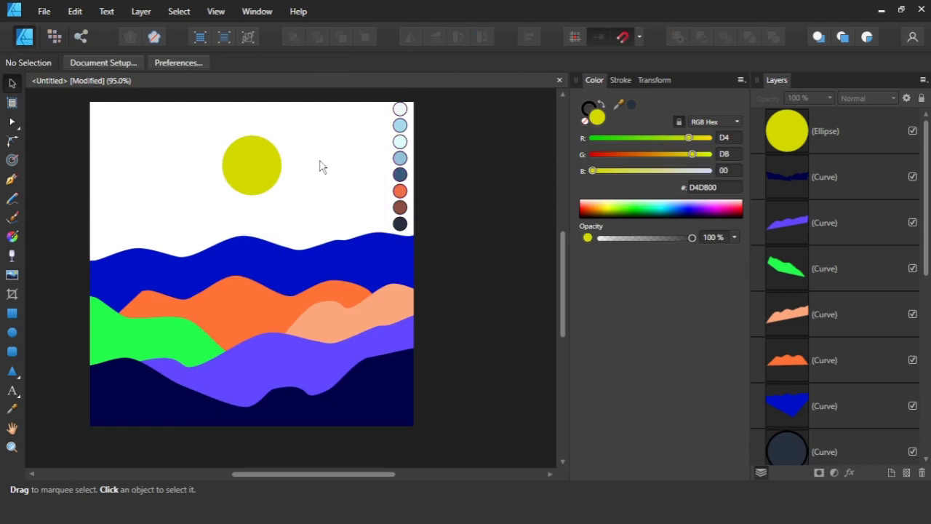
pyautogui.click(13, 314)
# Draw a rectangle covering the whole canvas and send it behind all the artwork.
pyautogui.moveTo(91, 108); pyautogui.dragTo(415, 351)
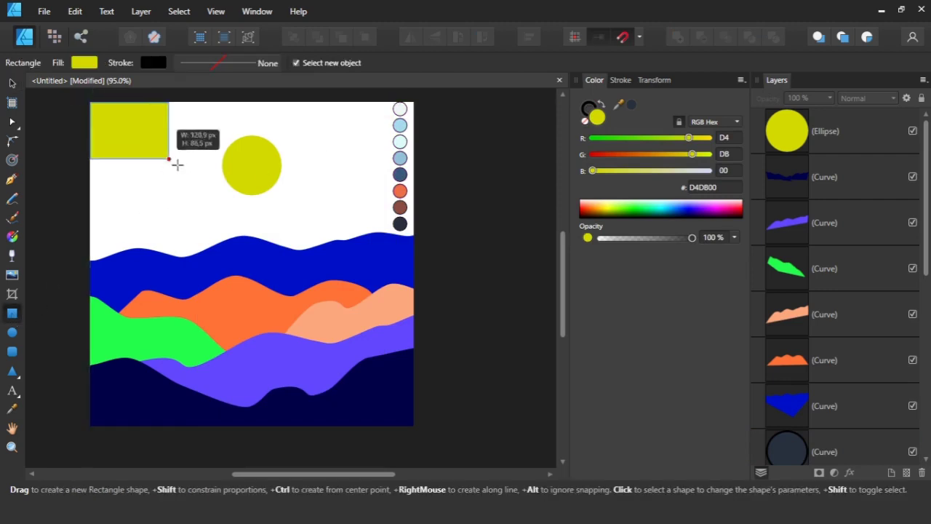
pyautogui.rightClick(298, 246)
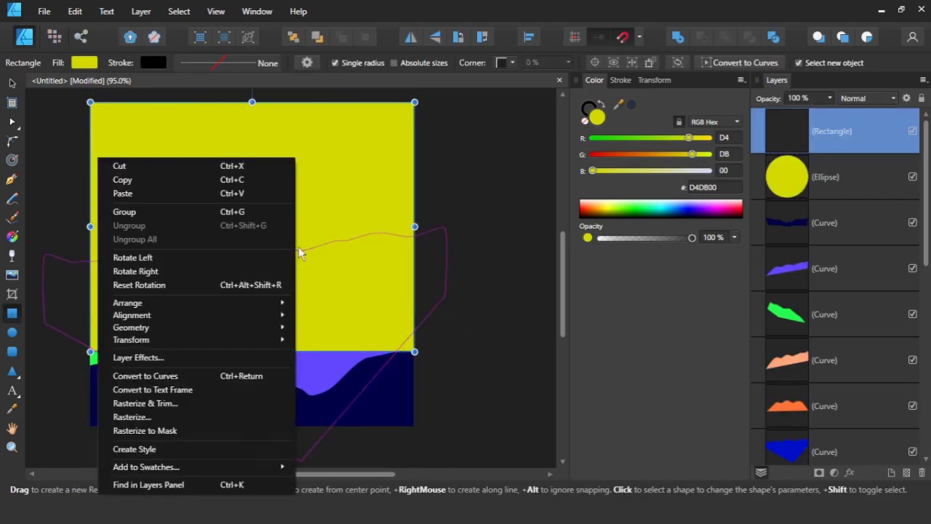
pyautogui.click(327, 303)
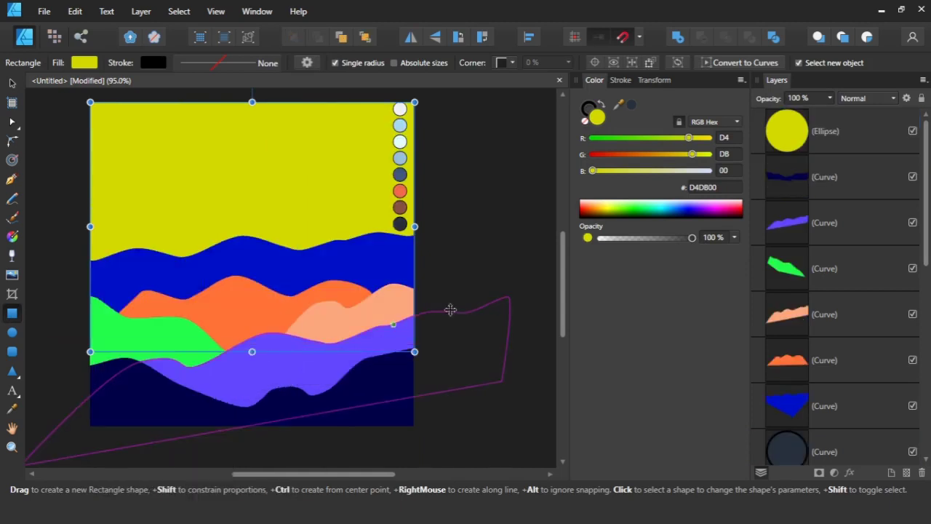
# Fill the background rectangle light blue AADAF2 sampled from the swatch.
pyautogui.moveTo(686, 208); pyautogui.dragTo(707, 208)
pyautogui.click(12, 83)
pyautogui.click(46, 121)
pyautogui.click(166, 143)
pyautogui.click(12, 410)
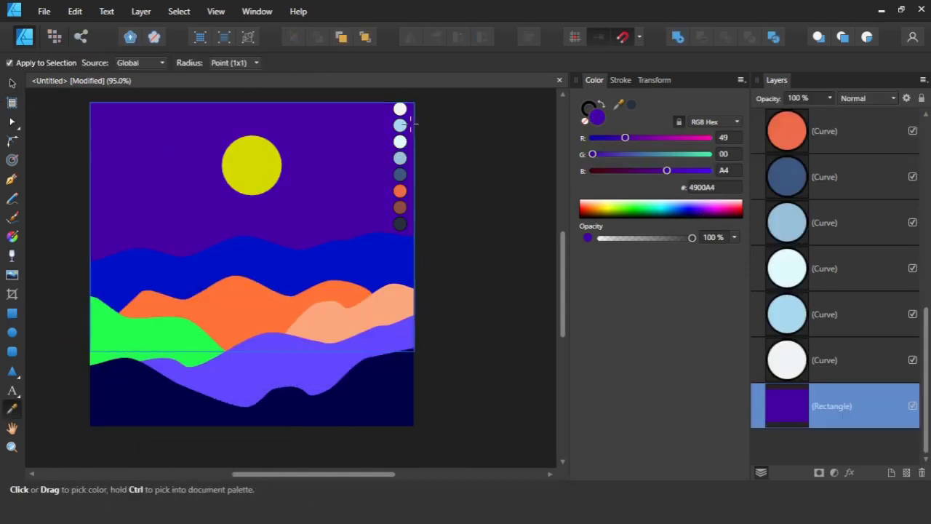
pyautogui.click(400, 125)
pyautogui.press('v')
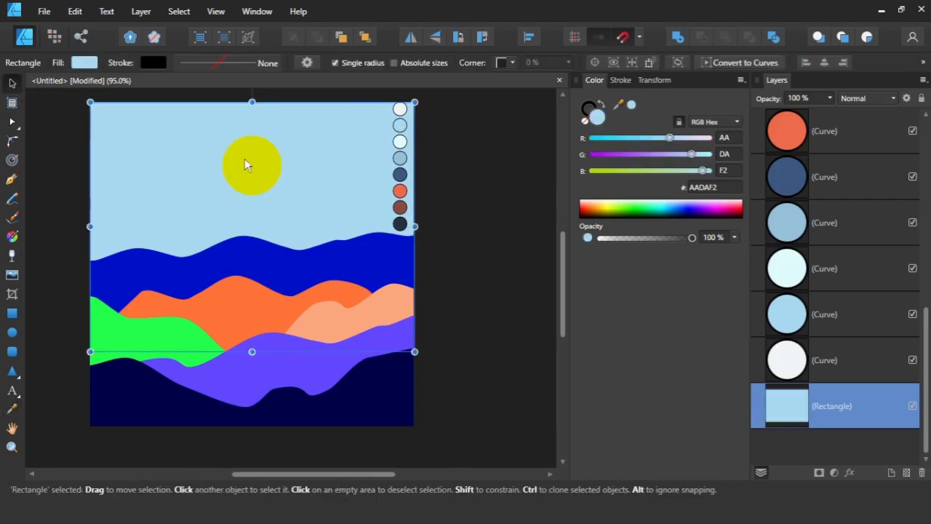
# Recolour the yellow sun near-white F1F6FB from the swatch.
pyautogui.click(245, 158)
pyautogui.click(12, 410)
pyautogui.click(400, 108)
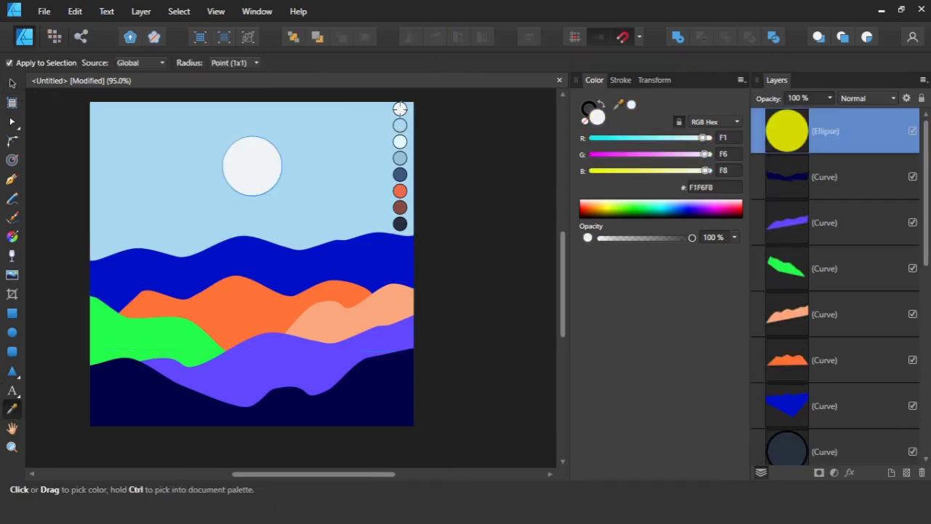
pyautogui.press('v')
pyautogui.click(39, 157)
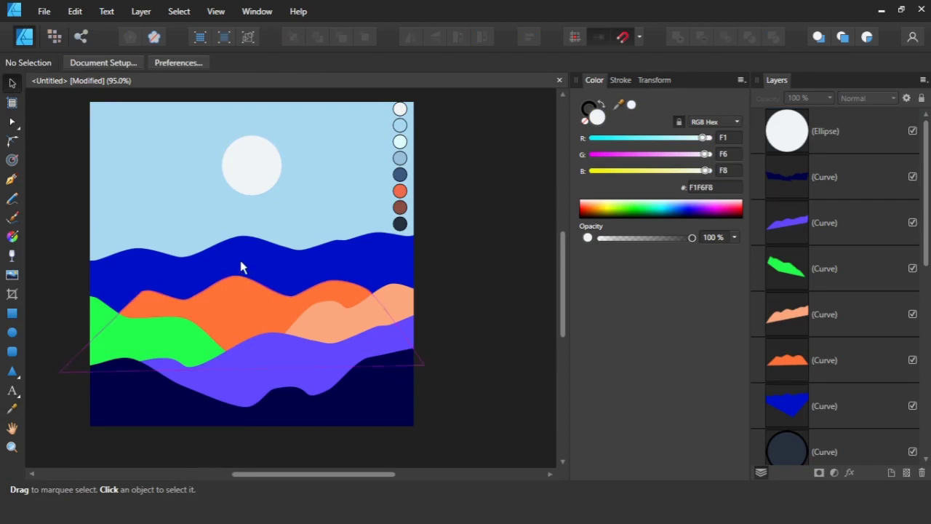
# Recolour the top wave pale cyan and the orange wave light blue from the swatches.
pyautogui.click(244, 264)
pyautogui.click(11, 409)
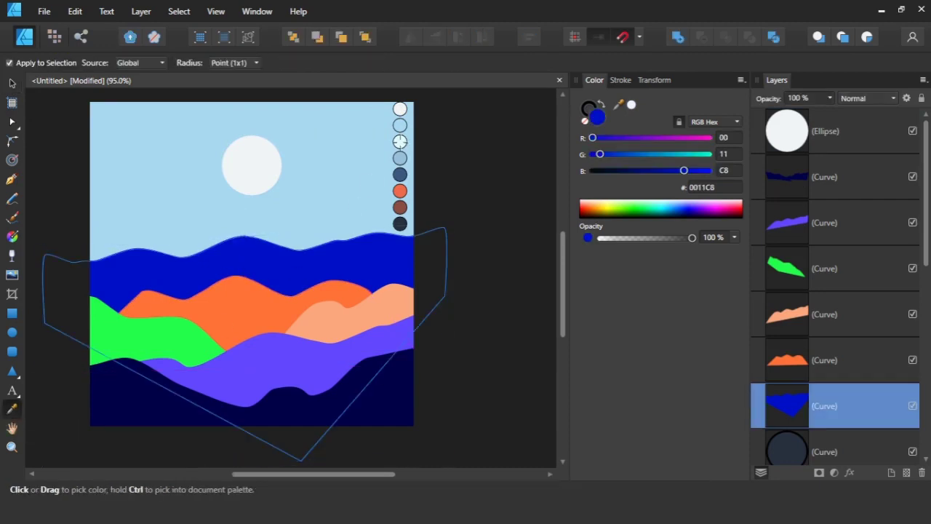
pyautogui.click(400, 141)
pyautogui.click(11, 84)
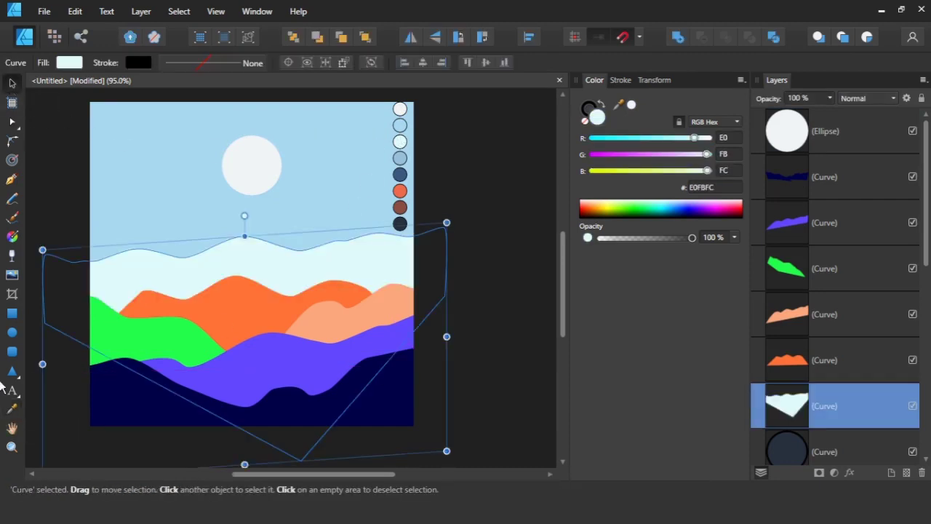
pyautogui.click(224, 305)
pyautogui.press('i')
pyautogui.click(399, 158)
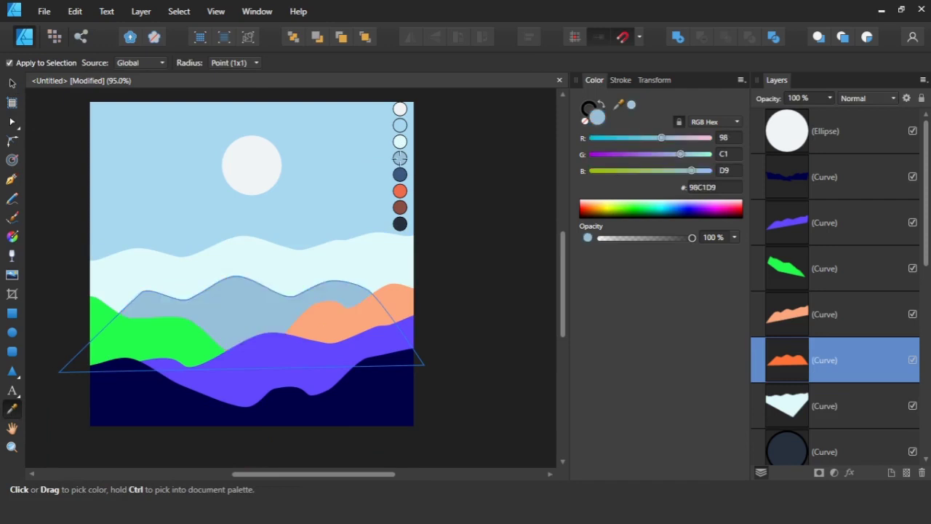
pyautogui.click(11, 84)
pyautogui.click(45, 135)
# Recolour the green wave dark blue and the peach wave coral orange.
pyautogui.click(114, 325)
pyautogui.click(12, 409)
pyautogui.click(399, 174)
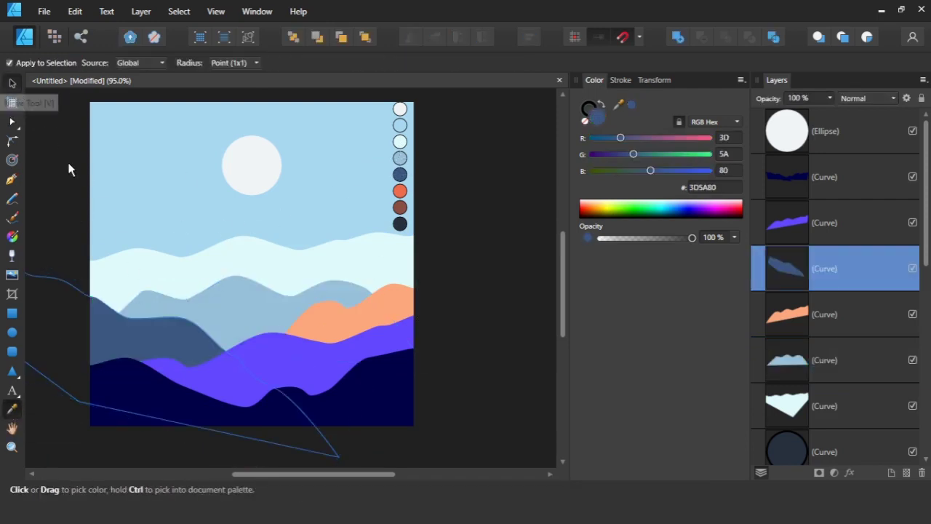
pyautogui.click(12, 83)
pyautogui.click(302, 328)
pyautogui.click(12, 409)
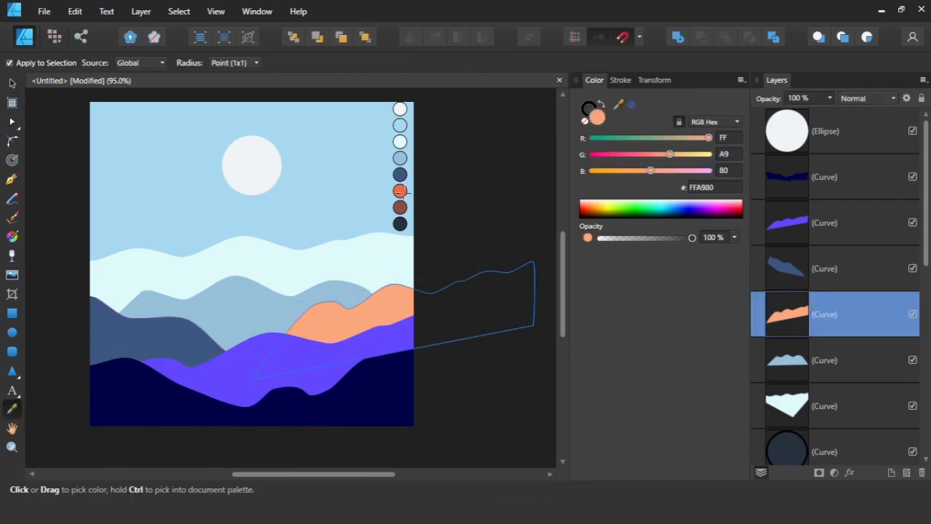
pyautogui.click(399, 191)
pyautogui.click(12, 84)
pyautogui.click(48, 148)
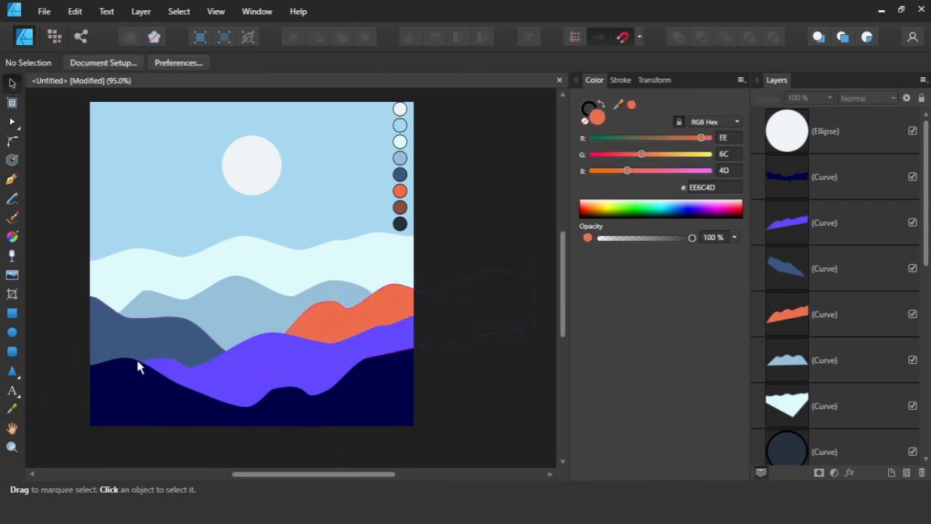
# Recolour the purple wave and fill the bottom wave dark slate 293241.
pyautogui.click(258, 362)
pyautogui.click(12, 410)
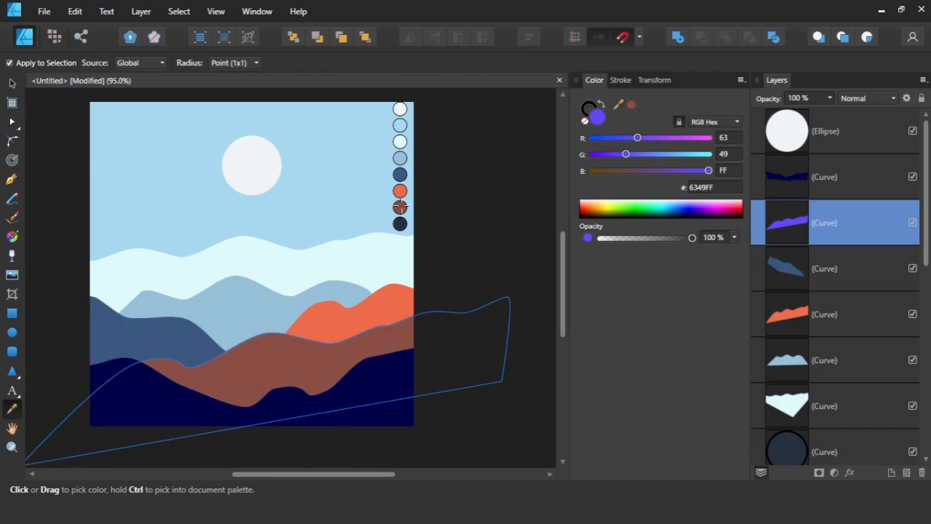
pyautogui.click(12, 85)
pyautogui.click(32, 195)
pyautogui.click(129, 404)
pyautogui.click(12, 410)
pyautogui.click(400, 224)
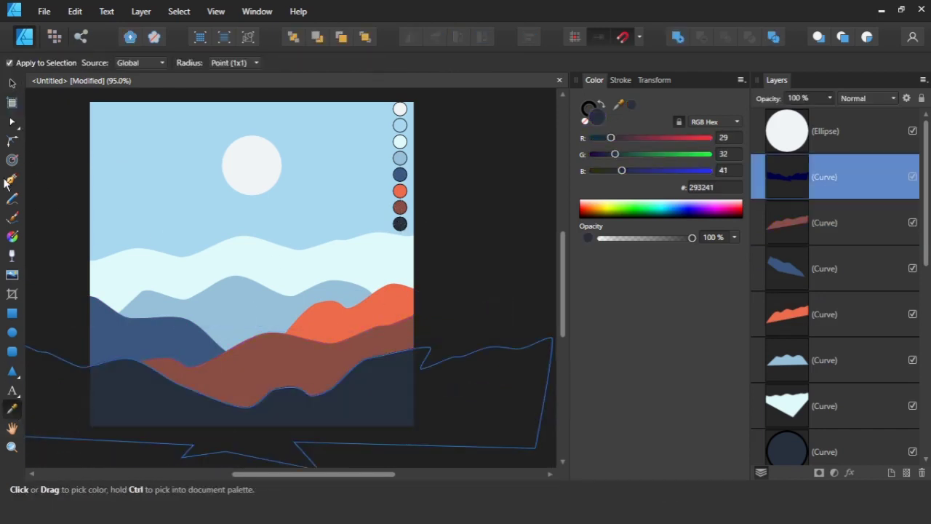
pyautogui.press('v')
pyautogui.click(58, 147)
# Group the eight palette swatch circles into one group.
pyautogui.moveTo(355, 277); pyautogui.dragTo(356, 167)
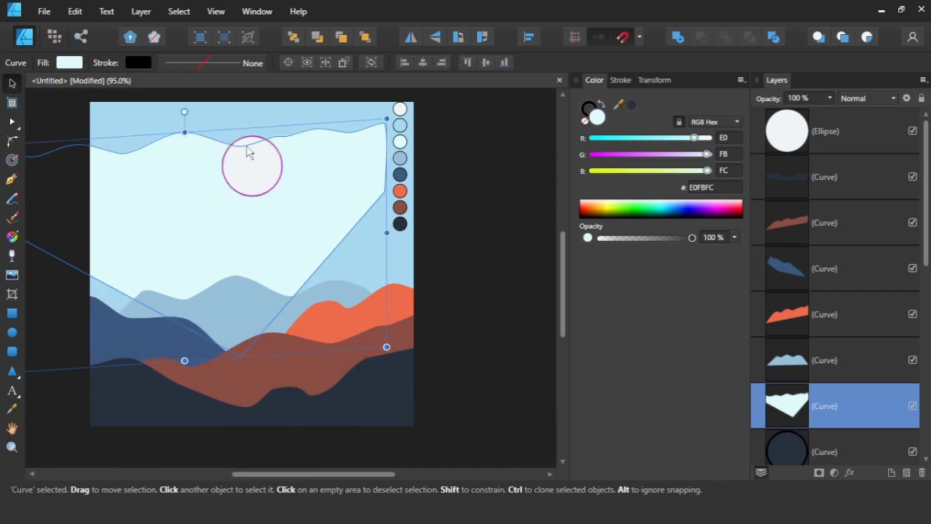
pyautogui.hotkey('ctrl', 'z')
pyautogui.moveTo(472, 258); pyautogui.dragTo(358, 97)
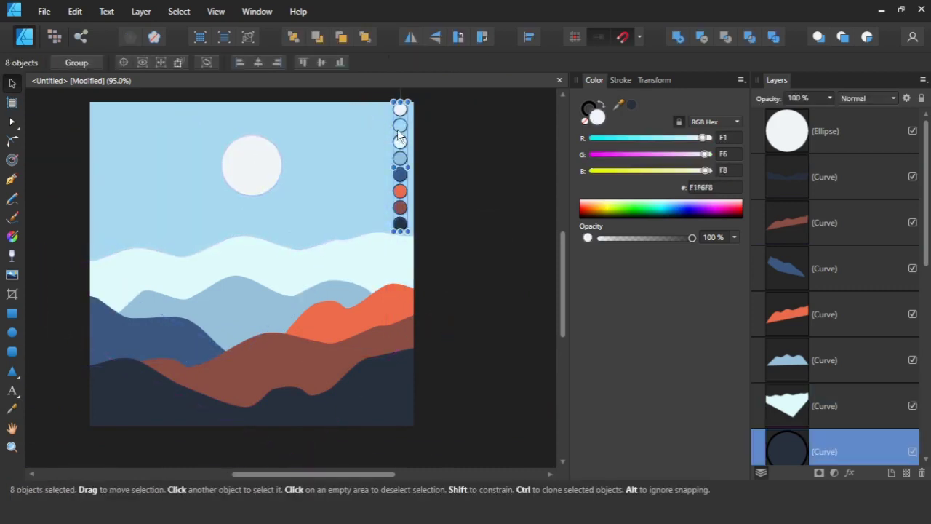
pyautogui.rightClick(399, 135)
pyautogui.click(247, 188)
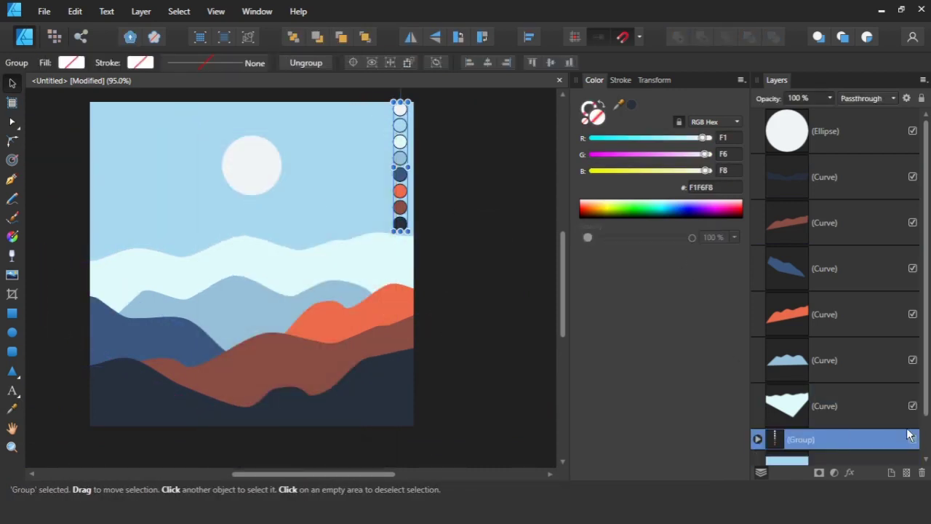
pyautogui.click(496, 357)
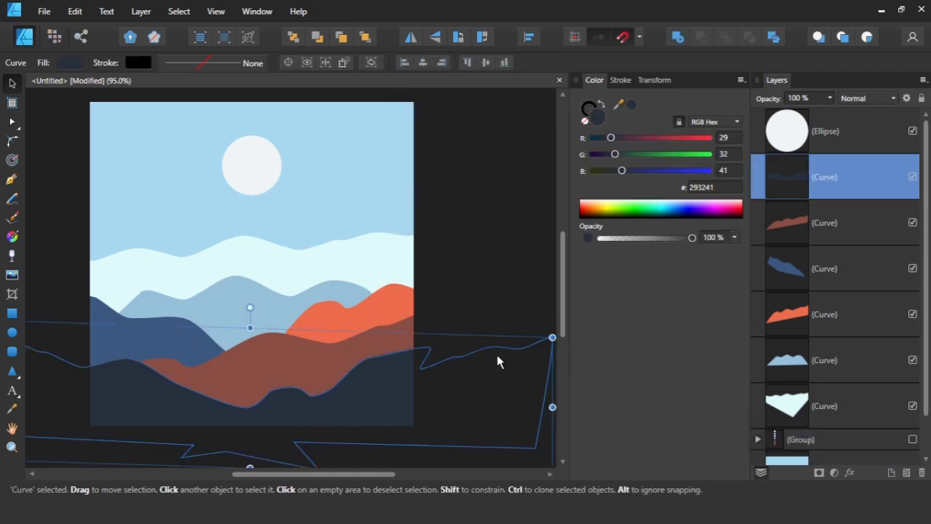
pyautogui.click(449, 269)
# Select all the landscape artwork and group it together.
pyautogui.click(474, 219)
pyautogui.scroll(-3, 429, 192)
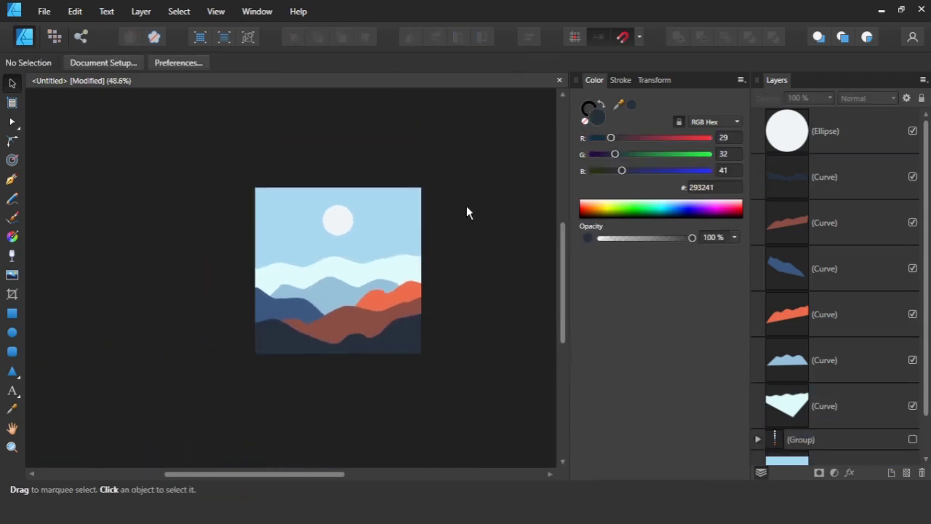
pyautogui.moveTo(128, 109); pyautogui.dragTo(499, 426)
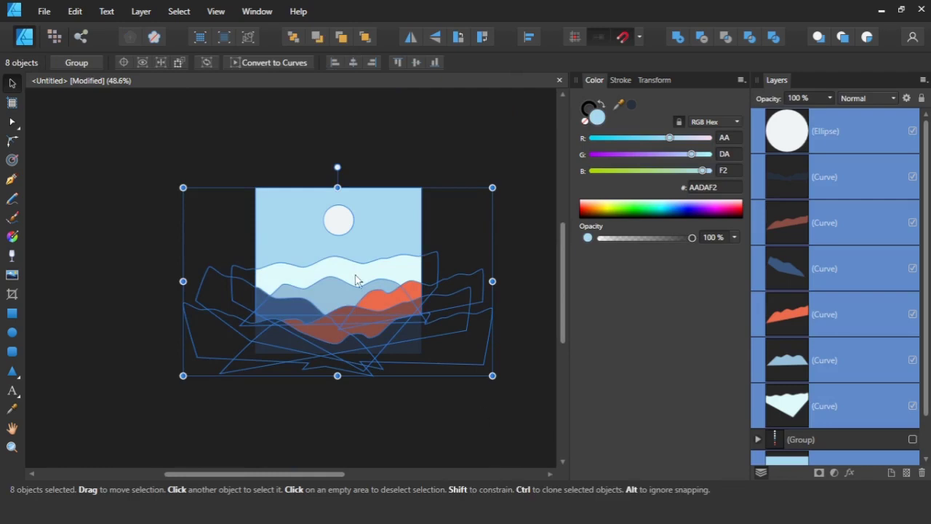
pyautogui.rightClick(356, 280)
pyautogui.click(181, 54)
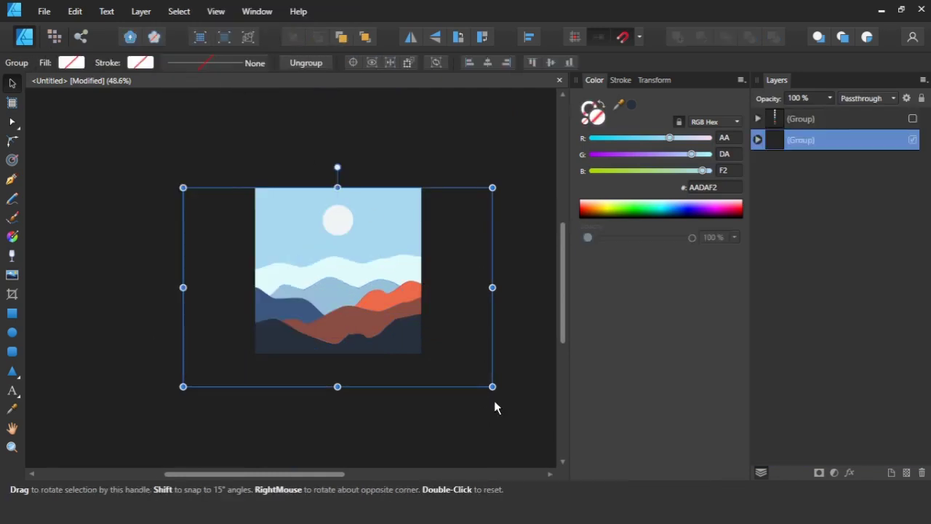
# Shrink the landscape group and move it up toward the page's top right.
pyautogui.moveTo(495, 389); pyautogui.dragTo(388, 313)
pyautogui.keyDown('ctrl'); pyautogui.scroll(3, 373, 276); pyautogui.keyUp('ctrl')
pyautogui.moveTo(320, 306)
pyautogui.mouseDown()
pyautogui.moveTo(327, 275)
pyautogui.moveTo(385, 176)
pyautogui.mouseUp()
pyautogui.click(310, 266)
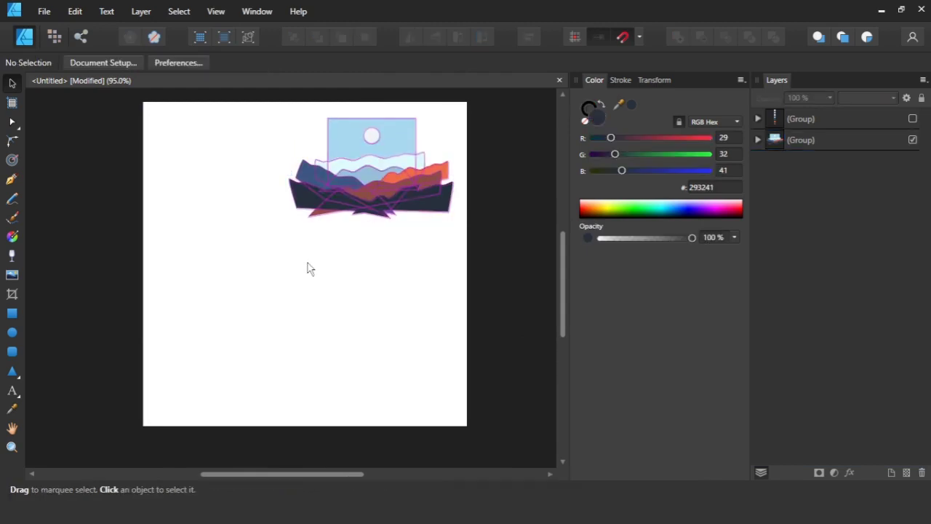
# Draw a dark wide rectangle in the lower left of the page.
pyautogui.click(11, 314)
pyautogui.moveTo(188, 278); pyautogui.dragTo(306, 398)
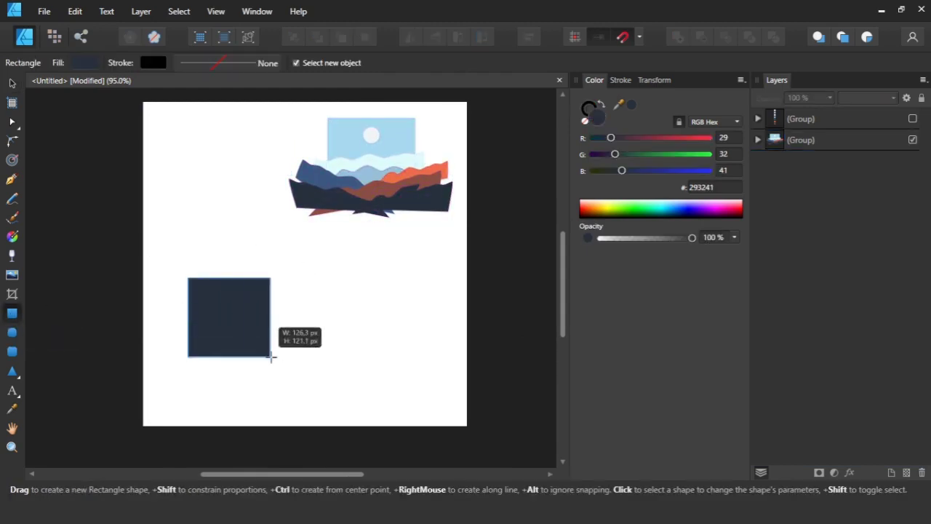
pyautogui.moveTo(247, 398); pyautogui.dragTo(248, 367)
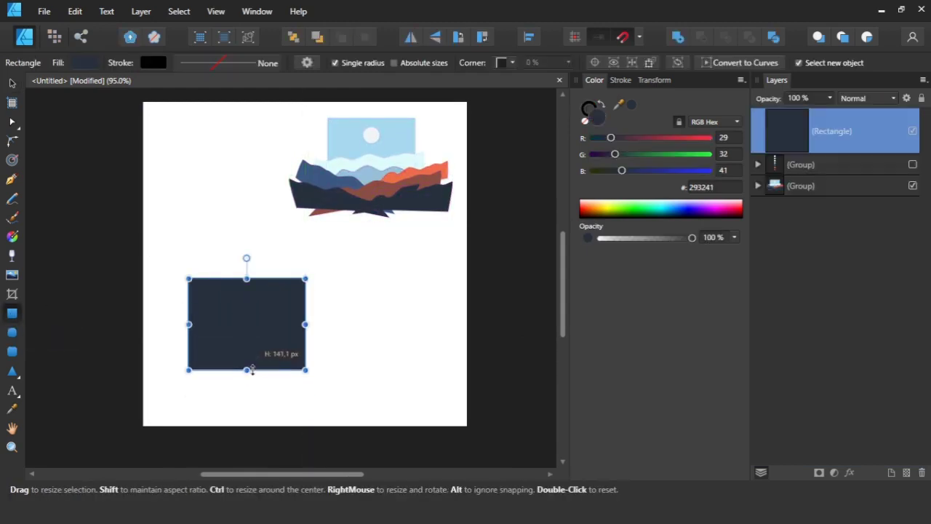
pyautogui.moveTo(306, 322); pyautogui.dragTo(311, 322)
# Add a small square rotated 45° as a diamond on the rectangle's bottom edge, converted to curves.
pyautogui.moveTo(362, 305); pyautogui.dragTo(398, 341)
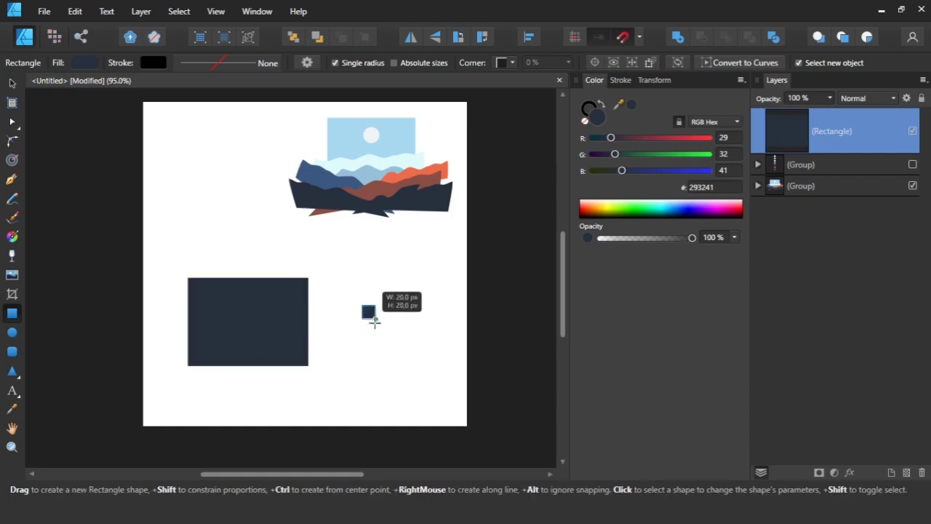
pyautogui.moveTo(380, 285); pyautogui.dragTo(405, 295)
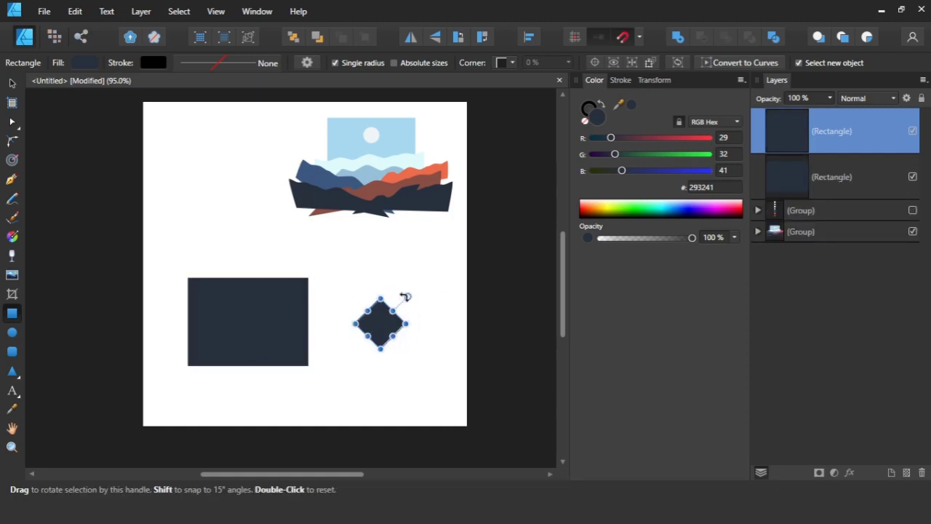
pyautogui.press('v')
pyautogui.click(372, 295)
pyautogui.moveTo(379, 327)
pyautogui.mouseDown()
pyautogui.moveTo(250, 357)
pyautogui.moveTo(366, 335)
pyautogui.moveTo(381, 321)
pyautogui.moveTo(260, 366)
pyautogui.mouseUp()
pyautogui.click(390, 339)
pyautogui.hotkey('ctrl', 'Return')
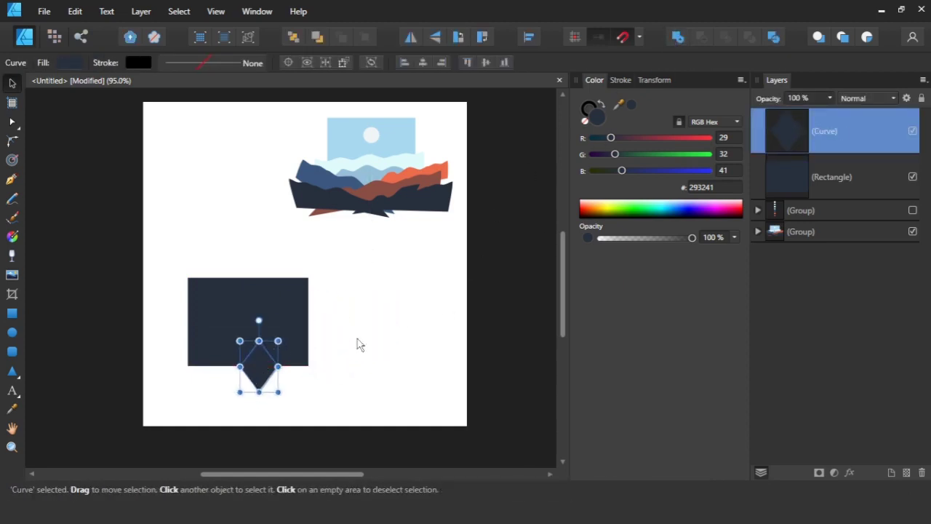
# Widen the rectangle evenly, convert it to curves, and select its four corner nodes.
pyautogui.moveTo(349, 254); pyautogui.dragTo(163, 413)
pyautogui.click(377, 311)
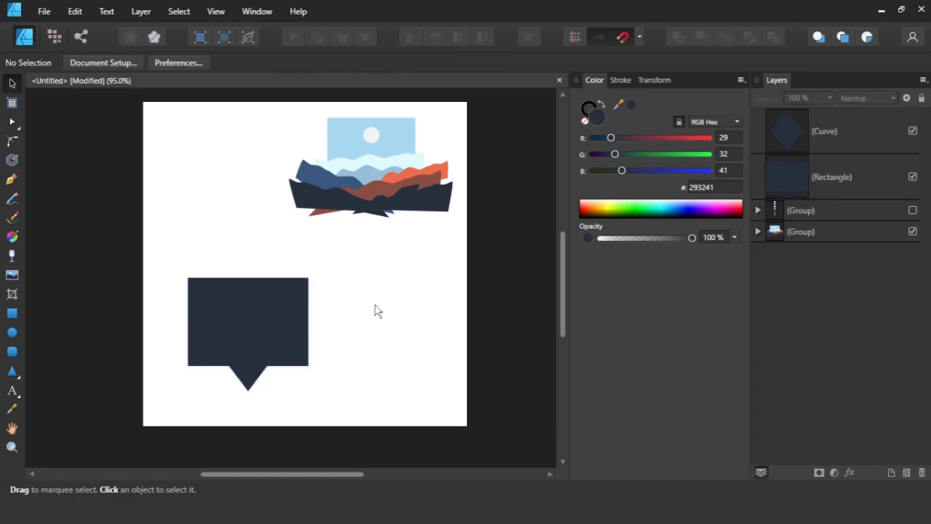
pyautogui.click(274, 320)
pyautogui.moveTo(309, 321); pyautogui.dragTo(318, 329)
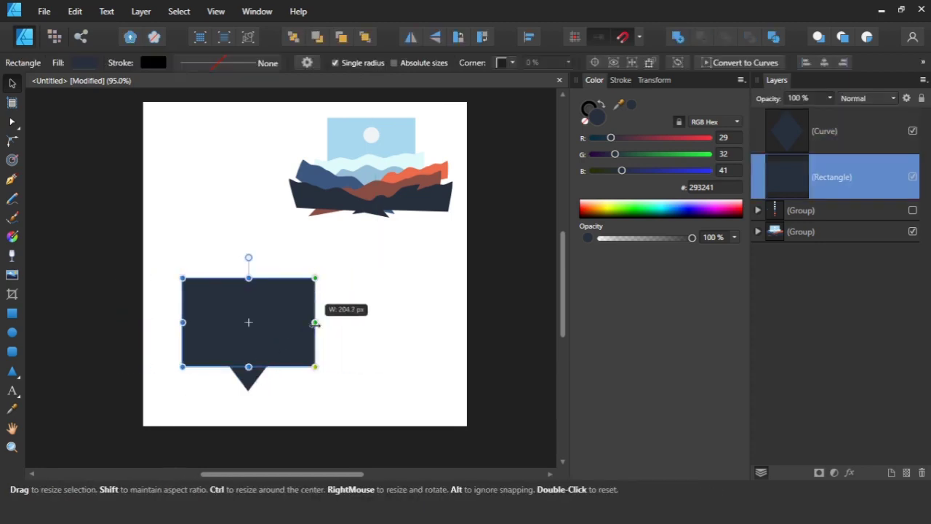
pyautogui.click(372, 320)
pyautogui.click(302, 322)
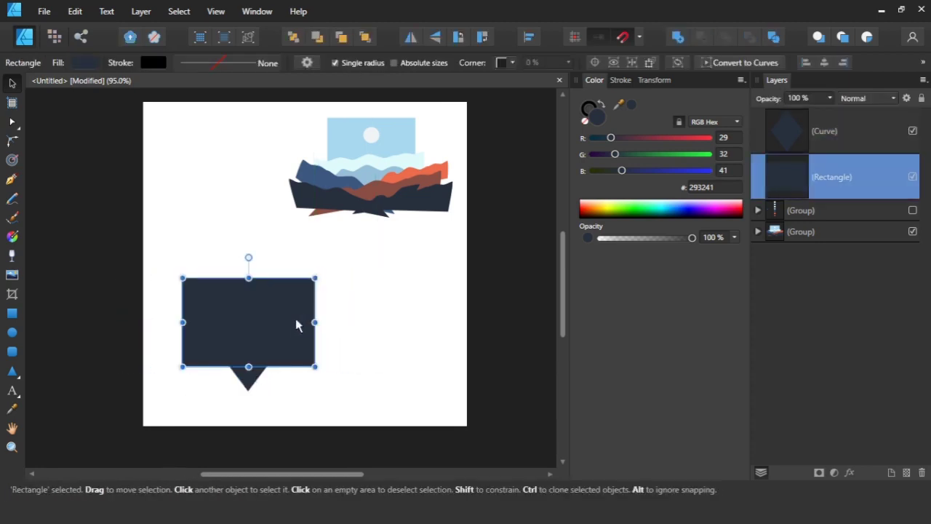
pyautogui.click(739, 62)
pyautogui.keyDown('shift'); pyautogui.click(248, 380); pyautogui.keyUp('shift')
pyautogui.click(282, 298)
pyautogui.click(12, 125)
pyautogui.moveTo(166, 266); pyautogui.dragTo(342, 379)
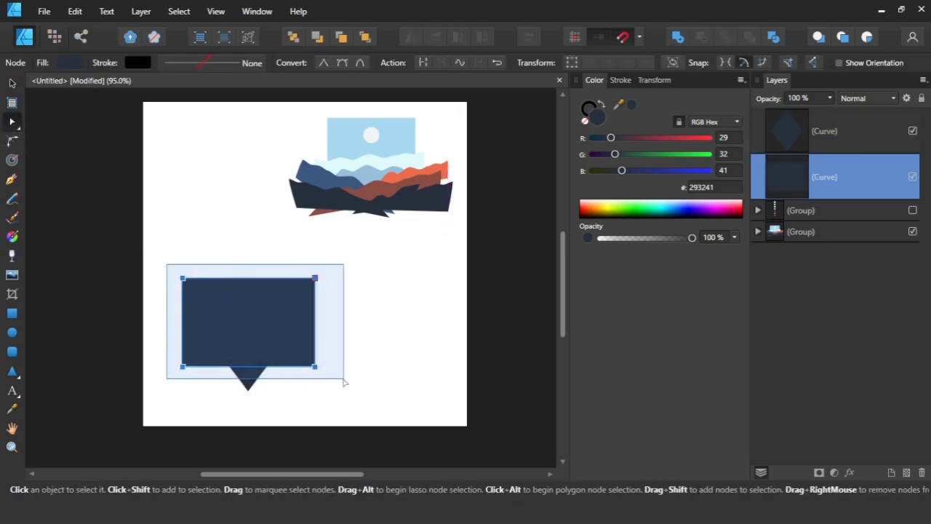
# Round the rectangle's four corners and the pointer's bottom tip.
pyautogui.click(13, 142)
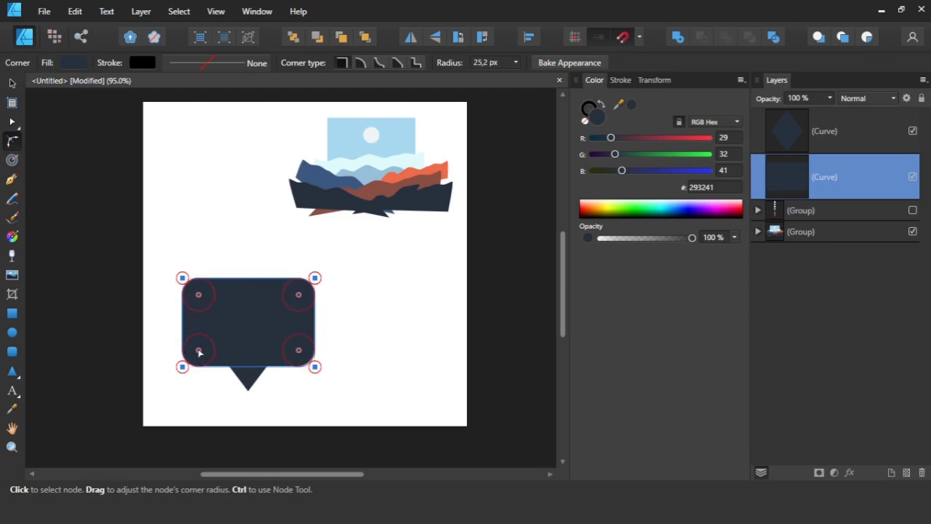
pyautogui.click(250, 381)
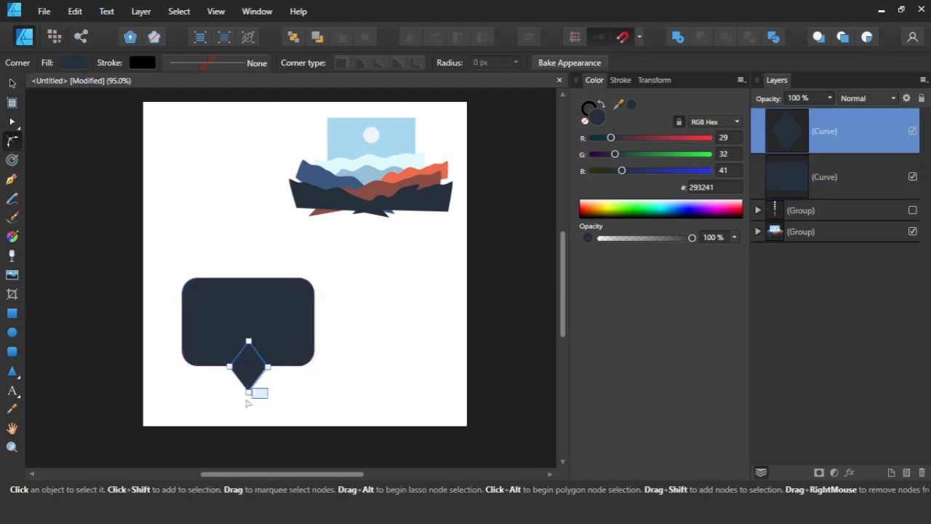
pyautogui.moveTo(246, 395); pyautogui.dragTo(256, 390)
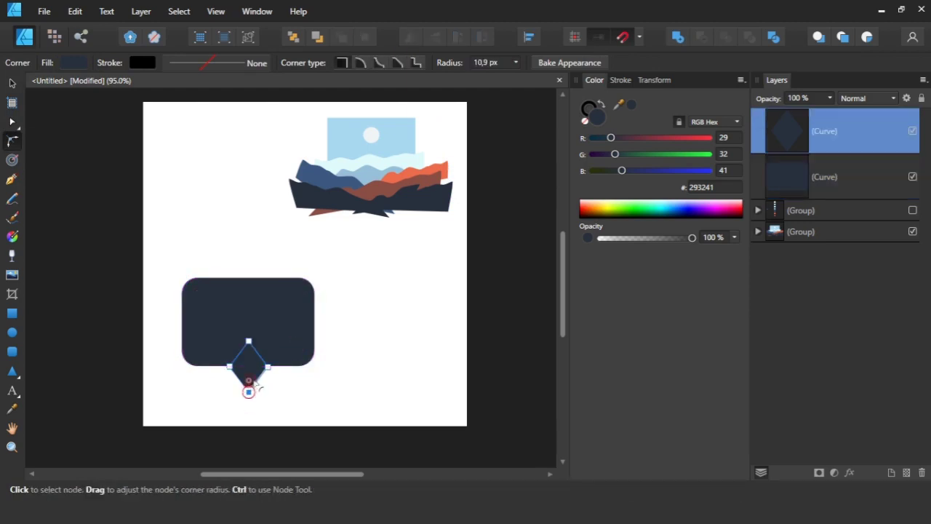
pyautogui.click(291, 391)
pyautogui.click(249, 382)
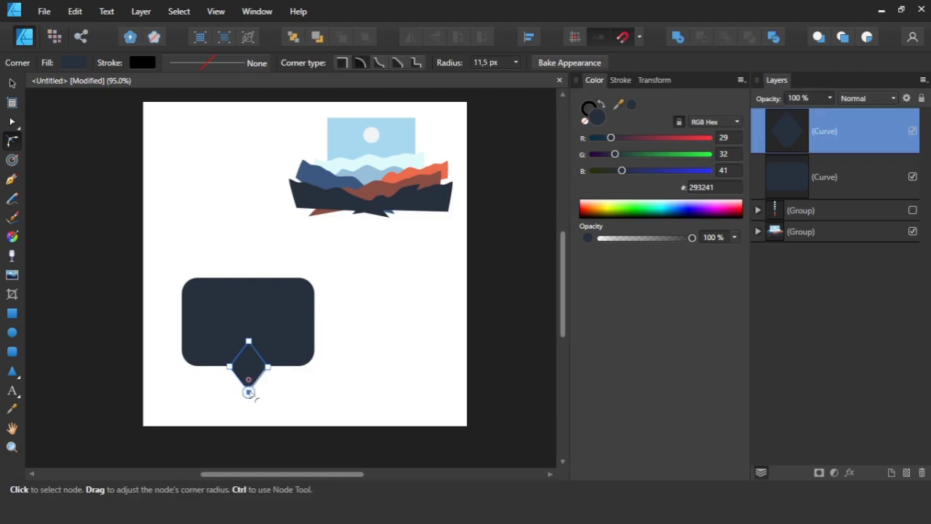
pyautogui.click(287, 396)
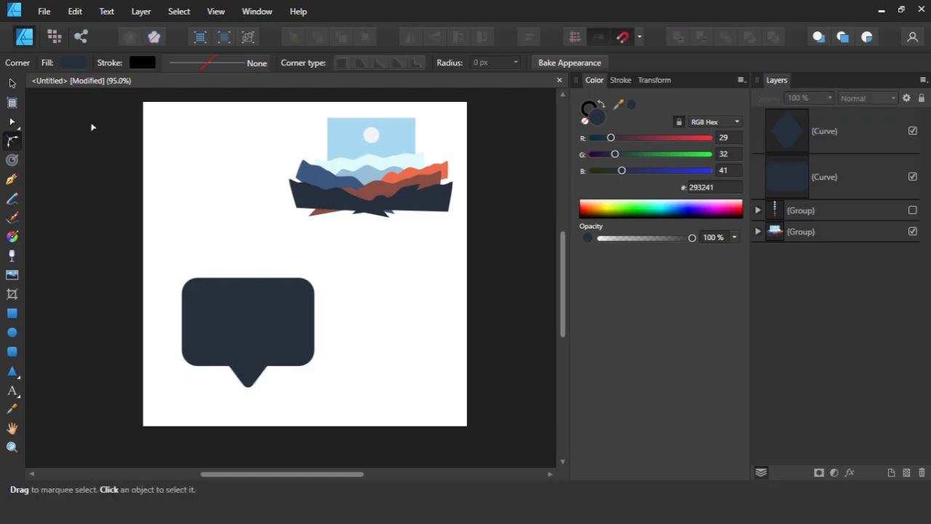
# Merge the rectangle and diamond pointer into one shape with Add.
pyautogui.click(12, 83)
pyautogui.moveTo(161, 255); pyautogui.dragTo(324, 411)
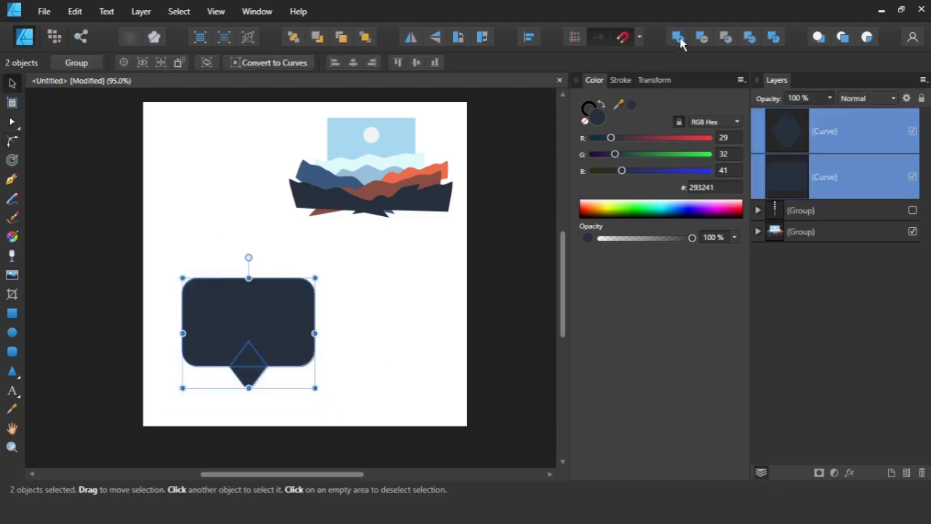
pyautogui.click(681, 40)
pyautogui.scroll(2, 249, 360)
pyautogui.scroll(3, 247, 381)
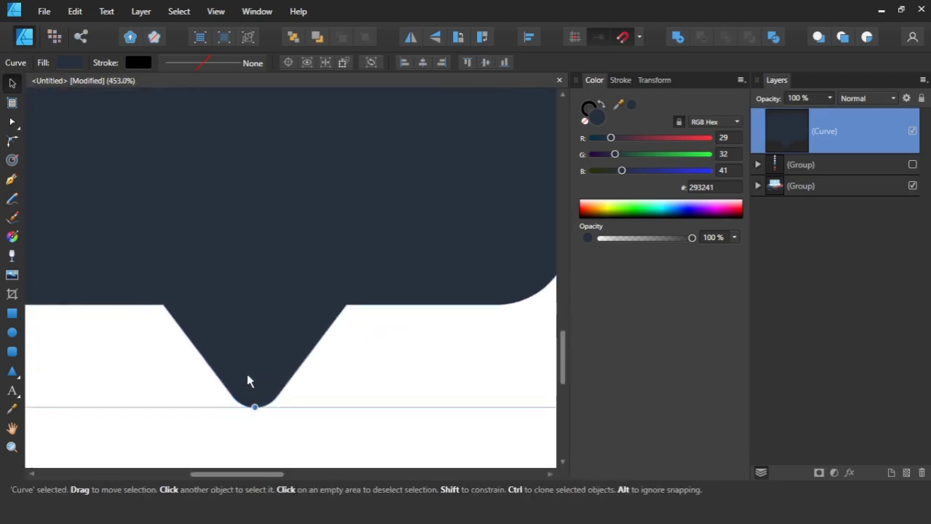
# Round both joints where the pointer meets the body with a 39 px radius.
pyautogui.click(12, 124)
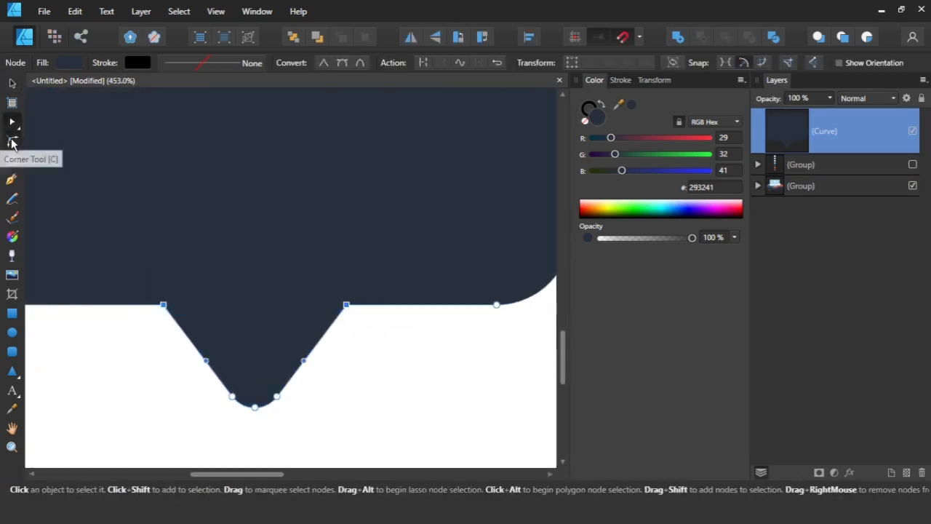
pyautogui.click(12, 142)
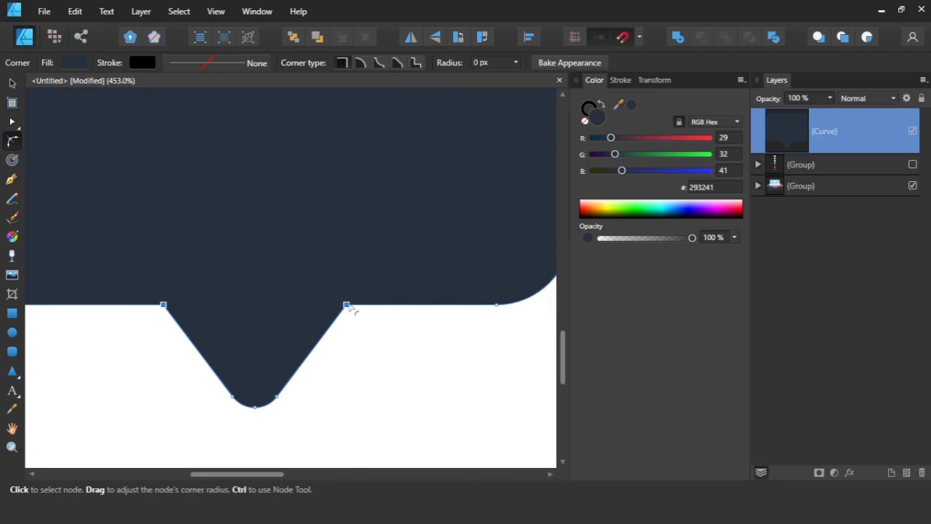
pyautogui.click(363, 296)
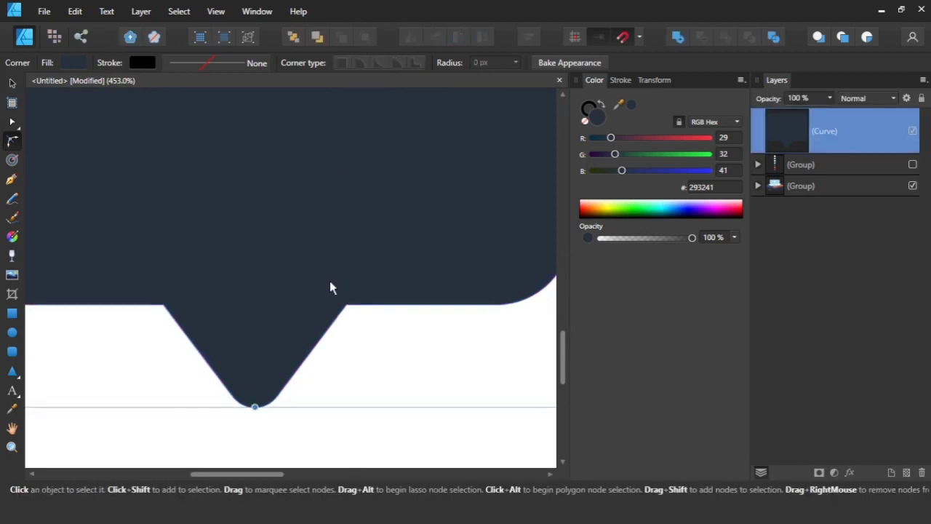
pyautogui.press('v')
pyautogui.press('a')
pyautogui.moveTo(347, 305); pyautogui.dragTo(354, 319)
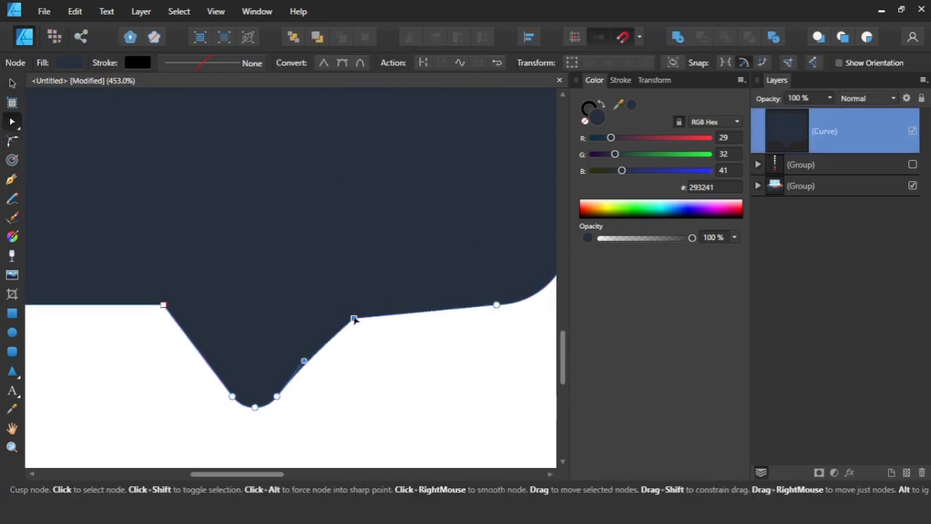
pyautogui.hotkey('ctrl', 'z')
pyautogui.click(11, 141)
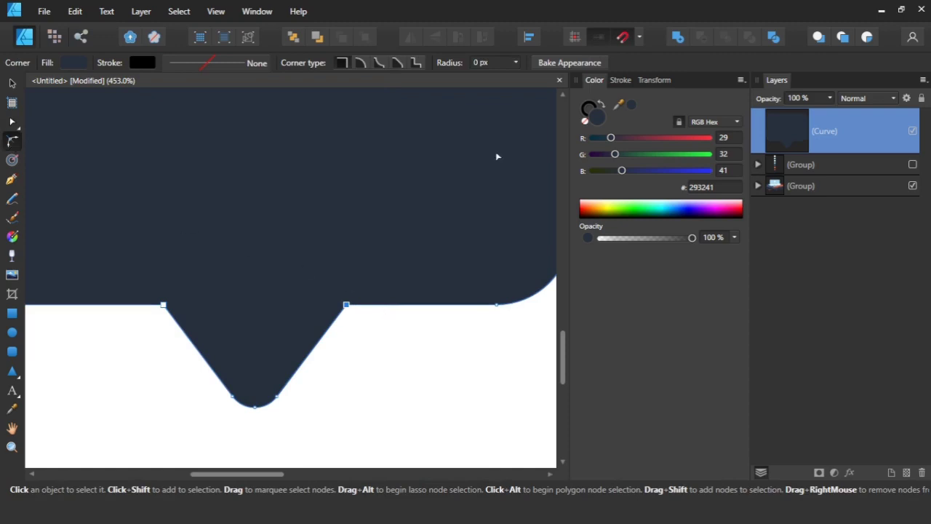
pyautogui.press('Return')
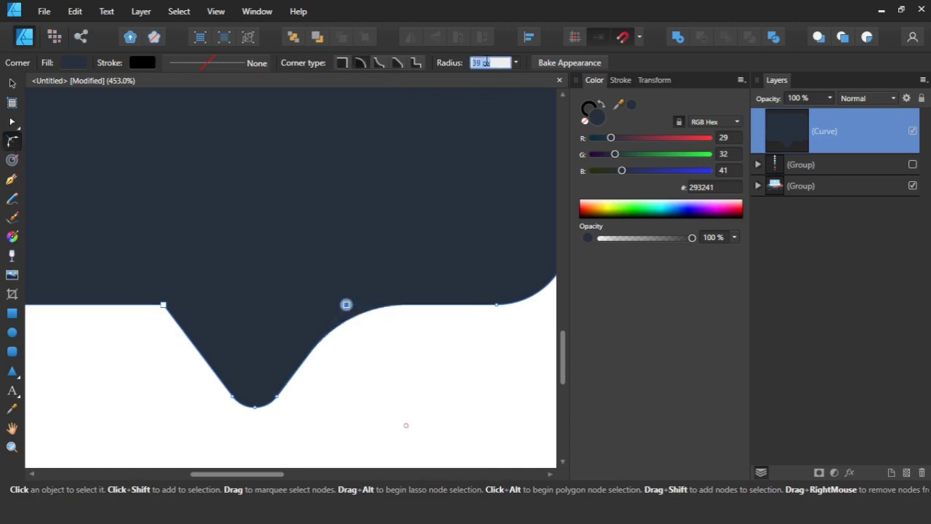
pyautogui.click(227, 278)
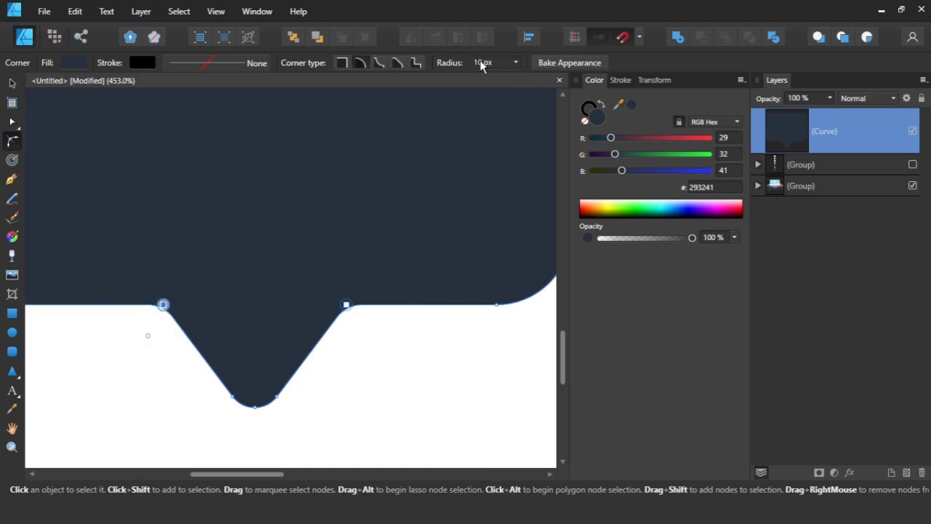
pyautogui.click(386, 234)
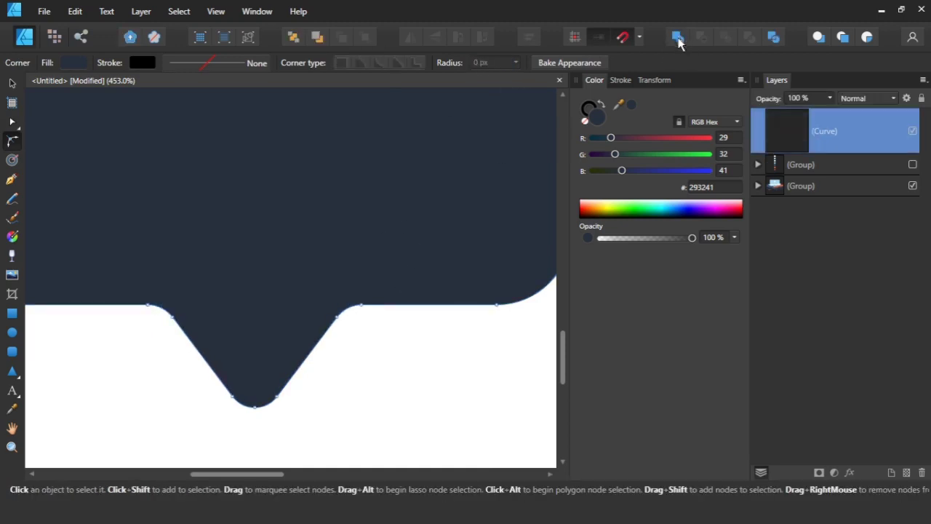
# Move the speech bubble beside the landscape.
pyautogui.click(397, 328)
pyautogui.press('v')
pyautogui.moveTo(476, 154); pyautogui.dragTo(327, 272)
pyautogui.moveTo(187, 384); pyautogui.dragTo(269, 339)
pyautogui.scroll(2, 276, 363)
pyautogui.moveTo(281, 384)
pyautogui.mouseDown()
pyautogui.moveTo(125, 276)
pyautogui.moveTo(118, 286)
pyautogui.mouseUp()
pyautogui.click(334, 378)
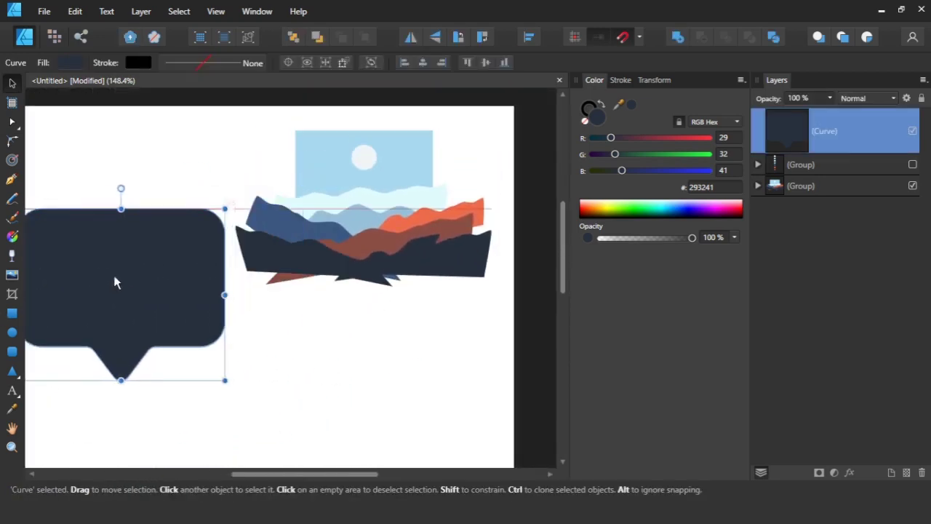
# Move the landscape down-left and the speech bubble above it, deleting the extra bubble copy.
pyautogui.moveTo(223, 342); pyautogui.dragTo(496, 152)
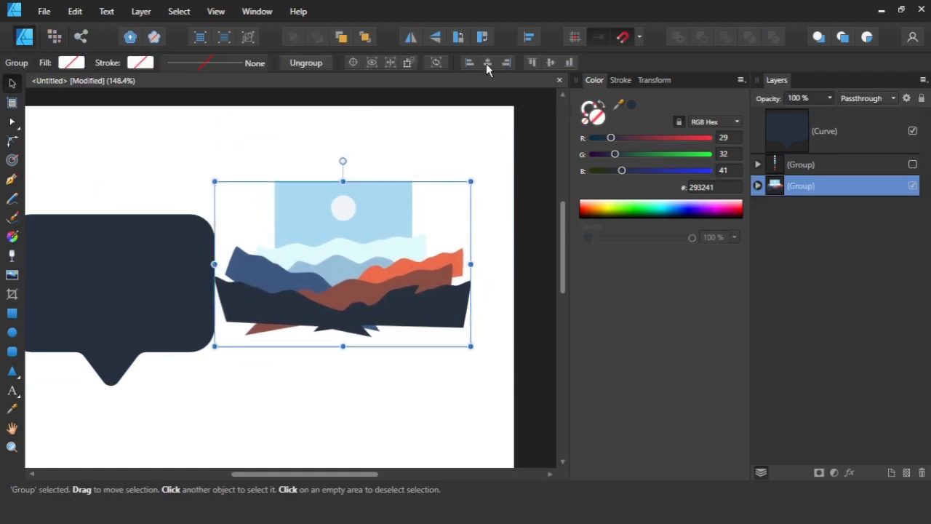
pyautogui.moveTo(389, 189); pyautogui.dragTo(286, 339)
pyautogui.click(168, 298)
pyautogui.moveTo(127, 266)
pyautogui.mouseDown()
pyautogui.moveTo(261, 198)
pyautogui.moveTo(409, 193)
pyautogui.moveTo(158, 208)
pyautogui.mouseUp()
pyautogui.click(368, 205)
pyautogui.press('Delete')
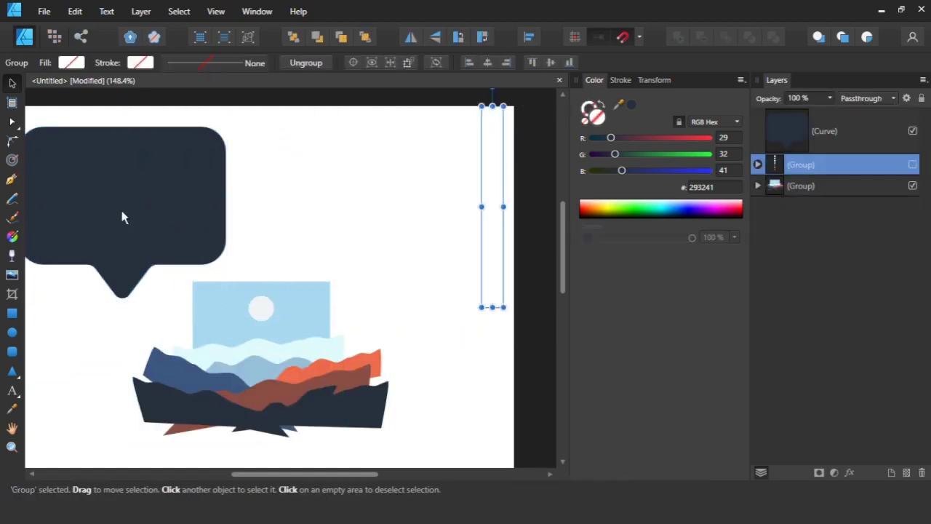
pyautogui.click(123, 211)
# Make the speech bubble an unfilled outline with a 0.6 pt stroke.
pyautogui.click(585, 121)
pyautogui.click(591, 106)
pyautogui.click(621, 80)
pyautogui.moveTo(614, 122); pyautogui.dragTo(620, 121)
pyautogui.click(207, 229)
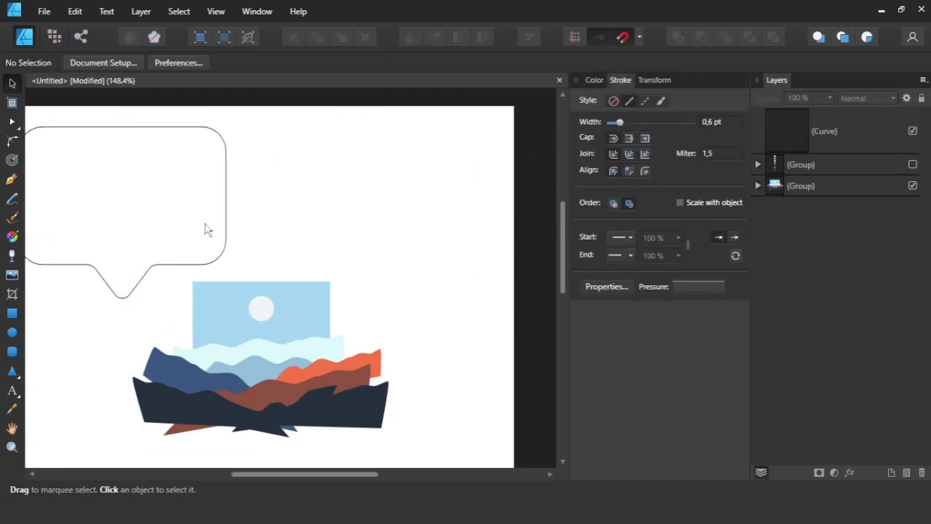
# Move and shrink the bubble outline to frame the landscape image.
pyautogui.moveTo(225, 234); pyautogui.dragTo(329, 316)
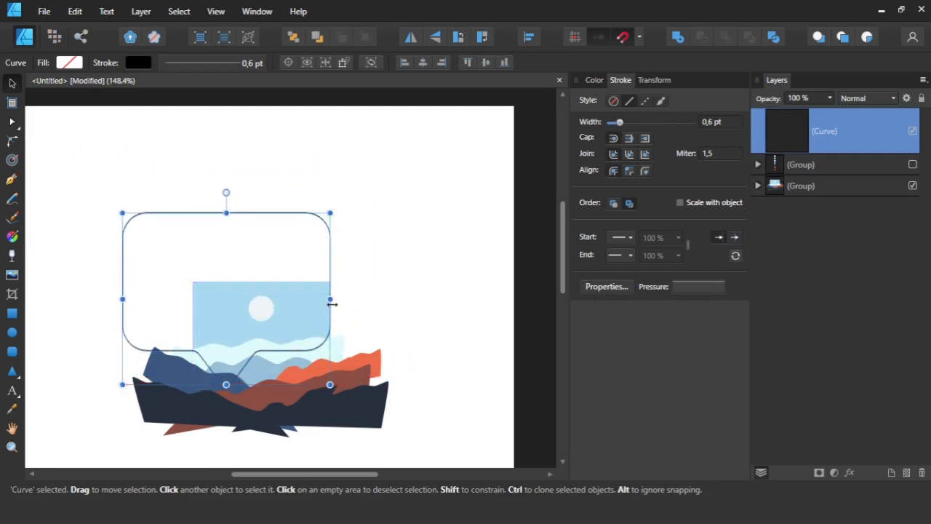
pyautogui.moveTo(122, 212); pyautogui.dragTo(193, 270)
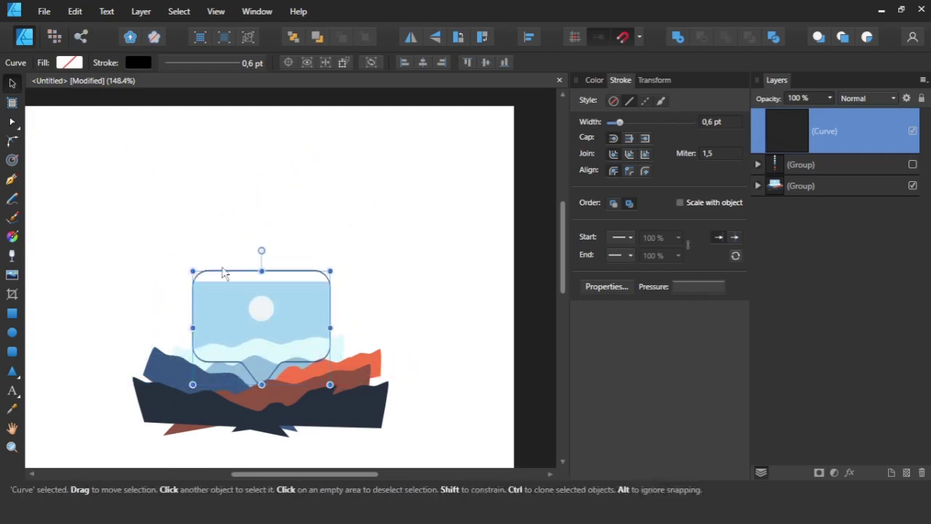
pyautogui.keyDown('ctrl'); pyautogui.scroll(2, 223, 273); pyautogui.keyUp('ctrl')
pyautogui.scroll(-2, 254, 339)
pyautogui.moveTo(320, 181); pyautogui.dragTo(310, 256)
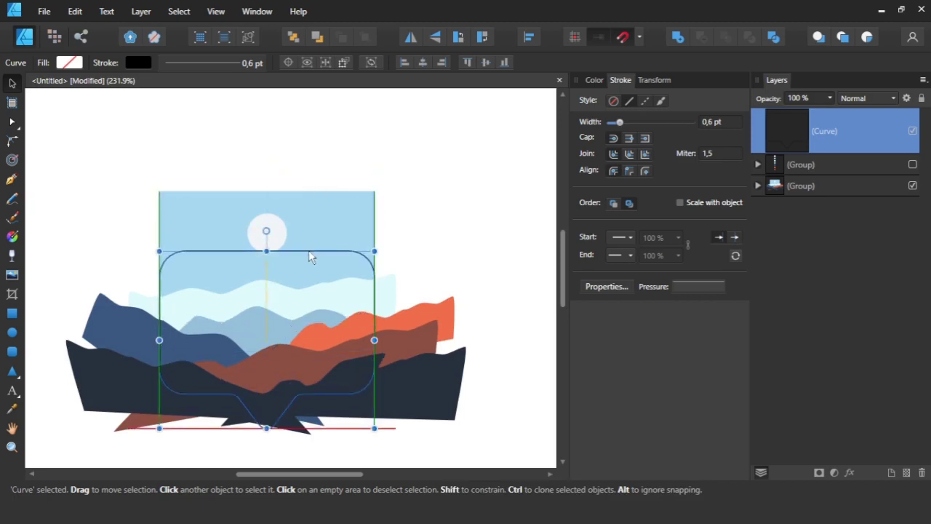
pyautogui.moveTo(309, 256); pyautogui.dragTo(315, 223)
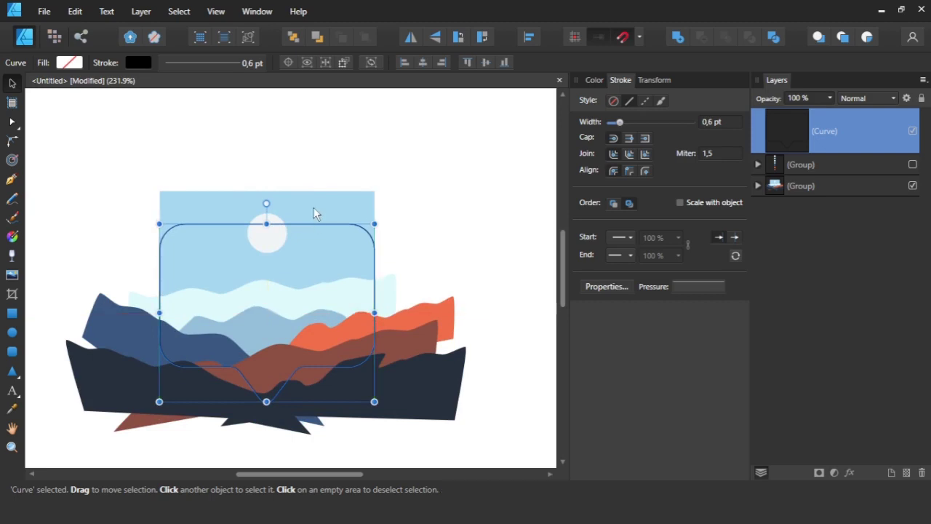
# Trim the landscape group's top and bottom to the bubble's 112 px height.
pyautogui.click(315, 214)
pyautogui.moveTo(265, 191); pyautogui.dragTo(267, 222)
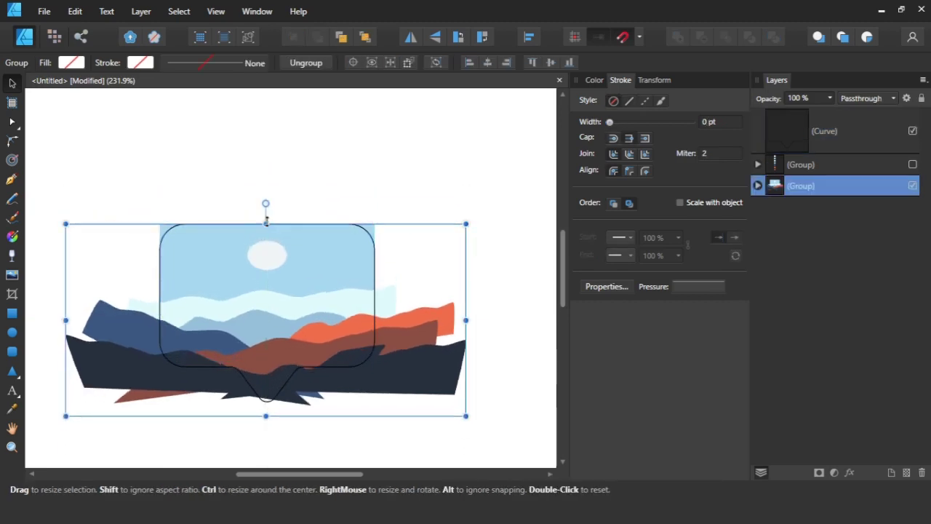
pyautogui.moveTo(265, 415); pyautogui.dragTo(265, 401)
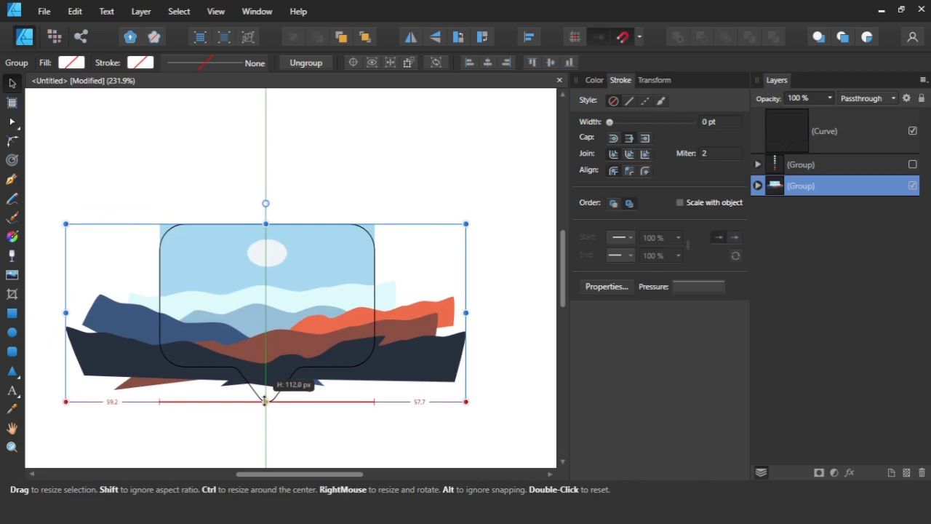
pyautogui.click(243, 432)
# Ungroup the landscape into its separate shapes.
pyautogui.keyDown('ctrl'); pyautogui.scroll(2, 243, 406); pyautogui.keyUp('ctrl')
pyautogui.scroll(2, 297, 201)
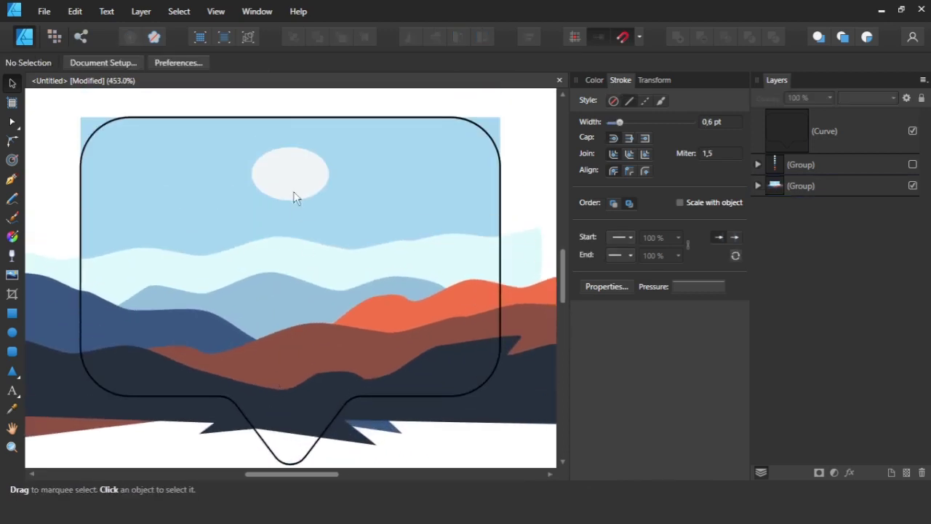
pyautogui.click(290, 188)
pyautogui.rightClick(290, 188)
pyautogui.click(269, 224)
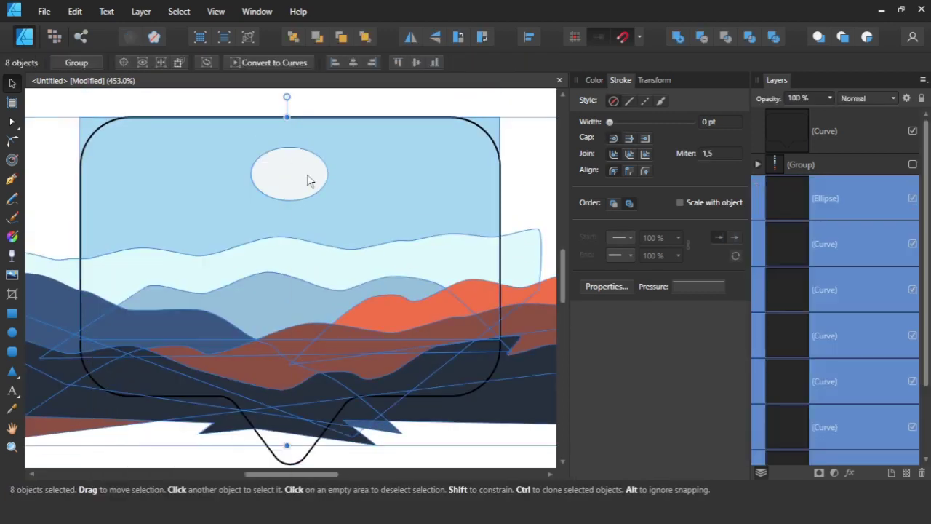
# Resize the moon ellipse to a 20 px circle and centre it in the sky.
pyautogui.click(286, 187)
pyautogui.click(654, 80)
pyautogui.write('25')
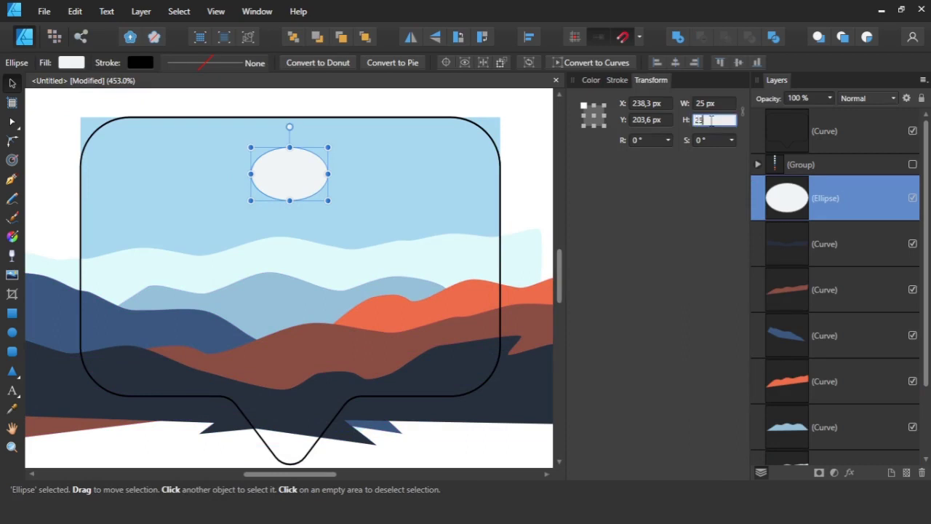
pyautogui.press('Return')
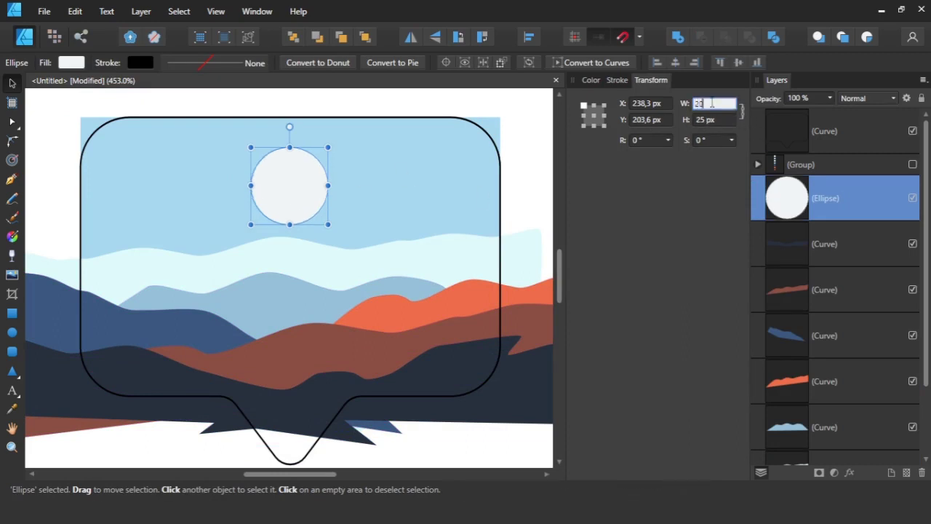
pyautogui.press('Return')
pyautogui.click(466, 111)
pyautogui.click(289, 182)
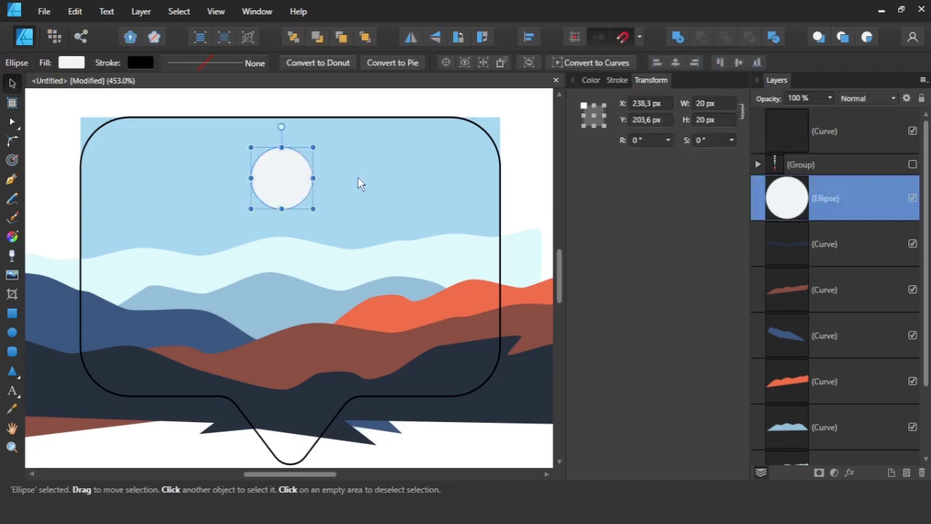
pyautogui.keyDown('shift'); pyautogui.click(357, 182); pyautogui.keyUp('shift')
pyautogui.click(297, 193)
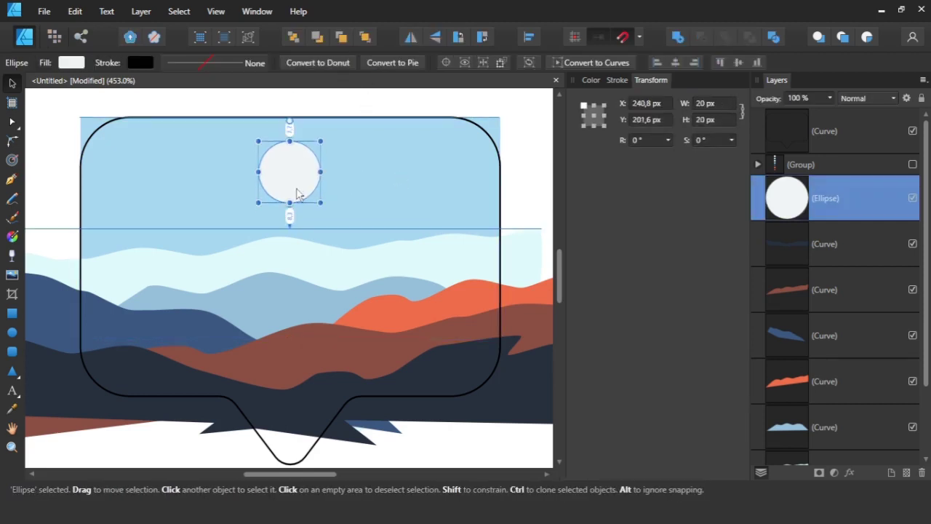
pyautogui.click(342, 109)
# Drag the dark navy hills' bottom node down into the bubble's tail.
pyautogui.scroll(-3, 305, 225)
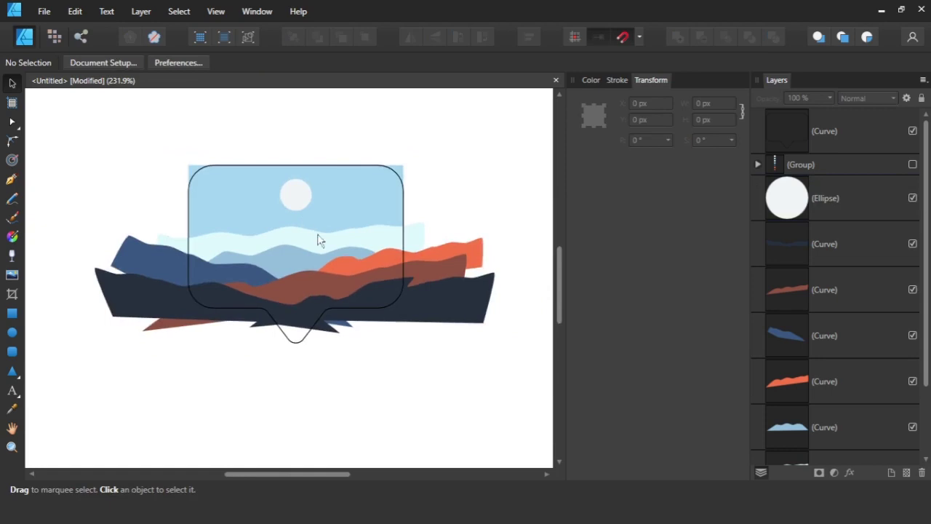
pyautogui.scroll(3, 308, 312)
pyautogui.click(309, 306)
pyautogui.press('a')
pyautogui.moveTo(287, 333); pyautogui.dragTo(287, 378)
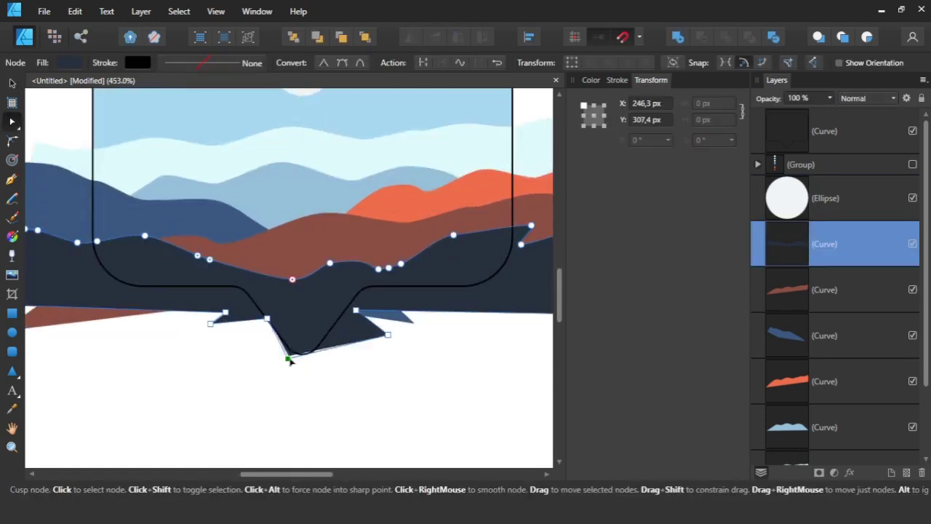
pyautogui.click(255, 339)
pyautogui.click(250, 391)
pyautogui.scroll(-5, 250, 391)
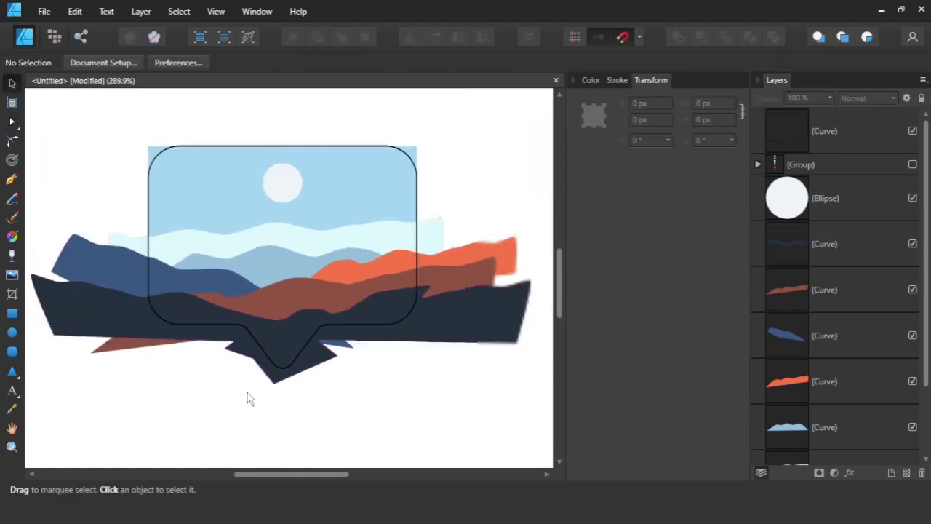
pyautogui.click(846, 132)
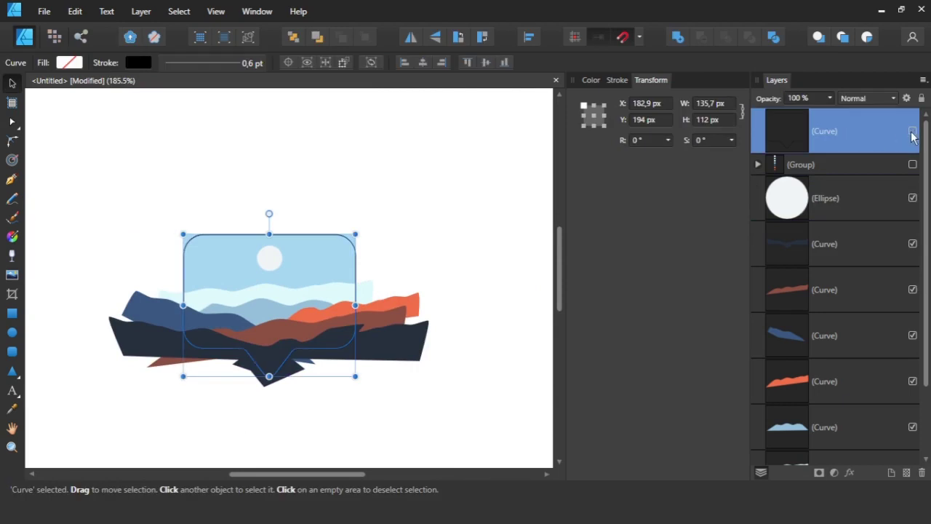
# Regroup all the landscape shapes and unhide the bubble outline curve.
pyautogui.moveTo(491, 187); pyautogui.dragTo(108, 440)
pyautogui.rightClick(262, 307)
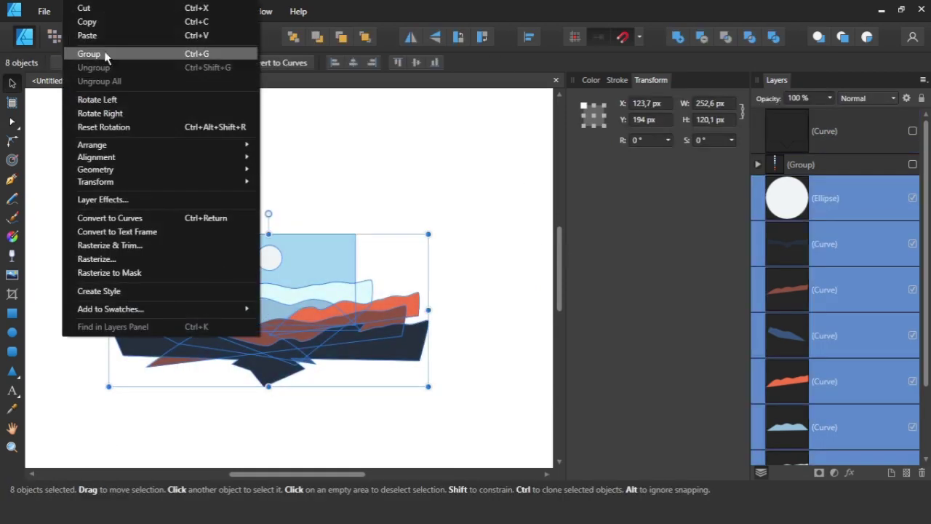
pyautogui.click(105, 56)
pyautogui.click(912, 131)
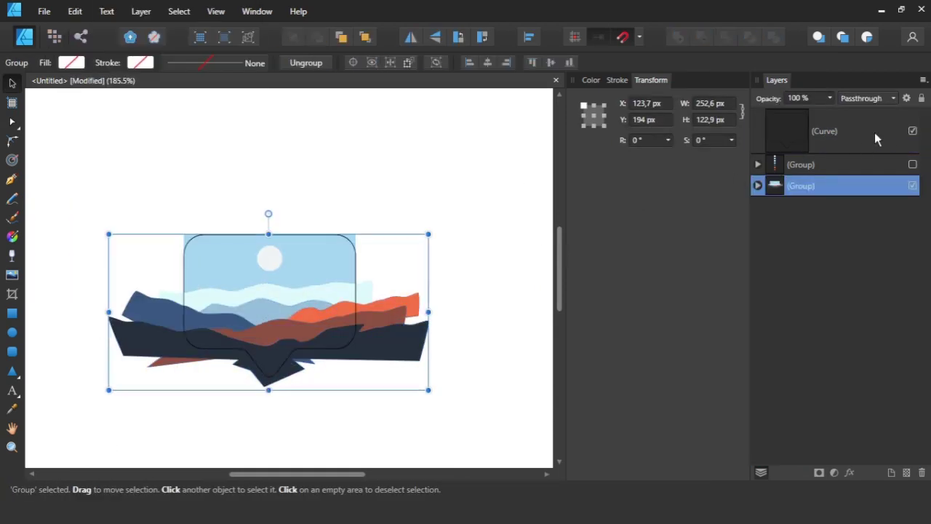
pyautogui.click(805, 137)
# Fill the bubble green and duplicate it toward the top of the canvas.
pyautogui.click(590, 80)
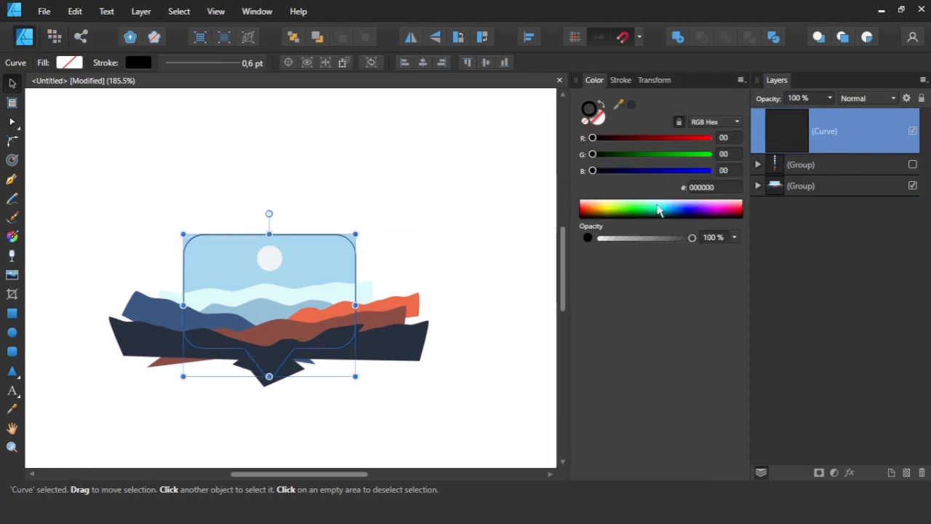
pyautogui.click(699, 211)
pyautogui.click(599, 121)
pyautogui.click(643, 211)
pyautogui.moveTo(304, 308)
pyautogui.mouseDown()
pyautogui.moveTo(328, 241)
pyautogui.moveTo(376, 182)
pyautogui.mouseUp()
# Clip the landscape group inside the lower bubble in the Layers panel.
pyautogui.click(301, 303)
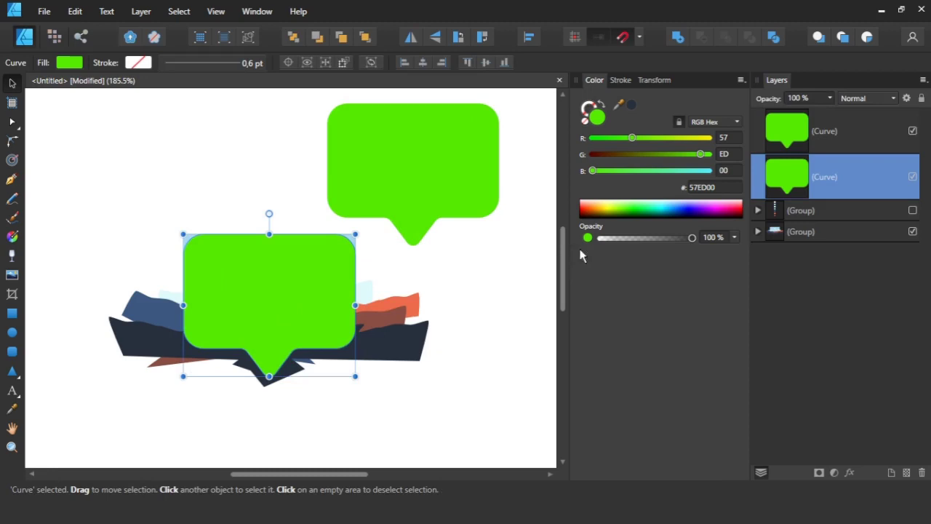
pyautogui.click(819, 232)
pyautogui.click(829, 186)
pyautogui.moveTo(837, 235); pyautogui.dragTo(862, 174)
# Place the bubble copy beside the landscape, fill 00C807, with a 10 pt black outline.
pyautogui.click(530, 296)
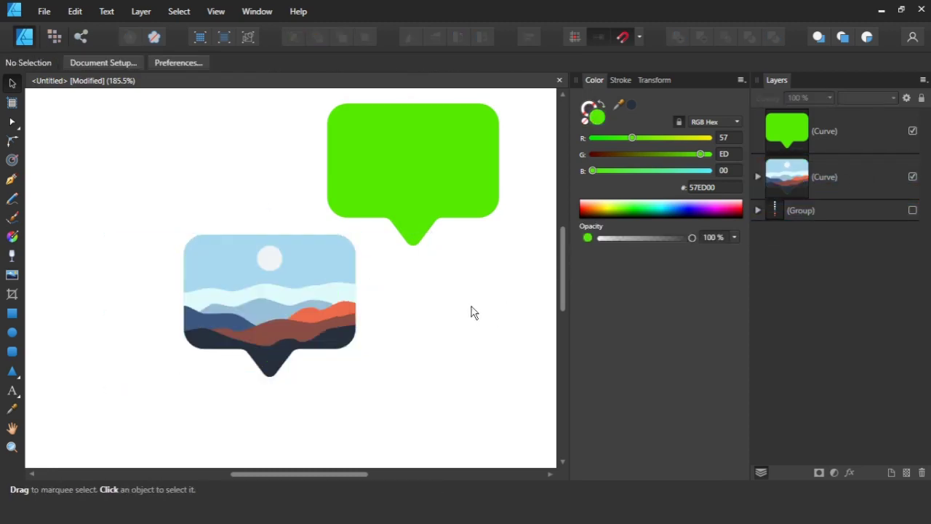
pyautogui.moveTo(412, 152); pyautogui.dragTo(444, 284)
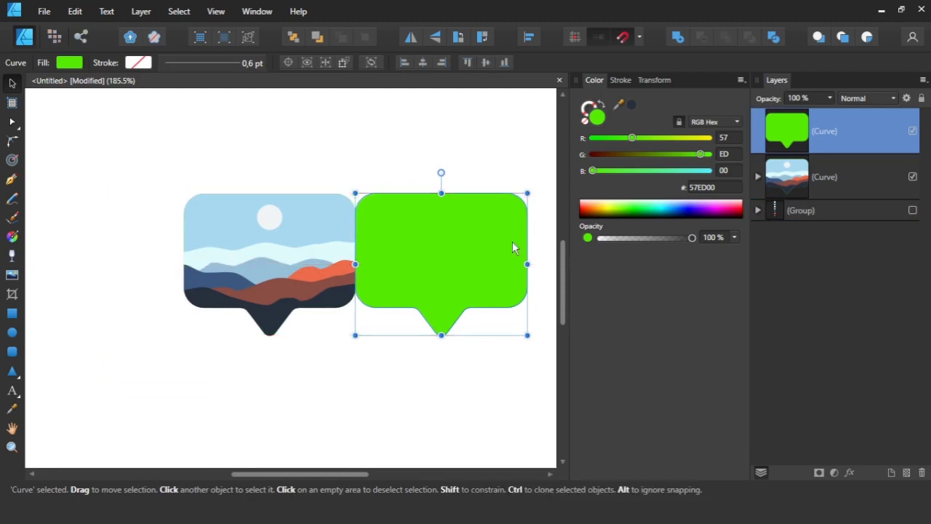
pyautogui.click(630, 216)
pyautogui.click(634, 210)
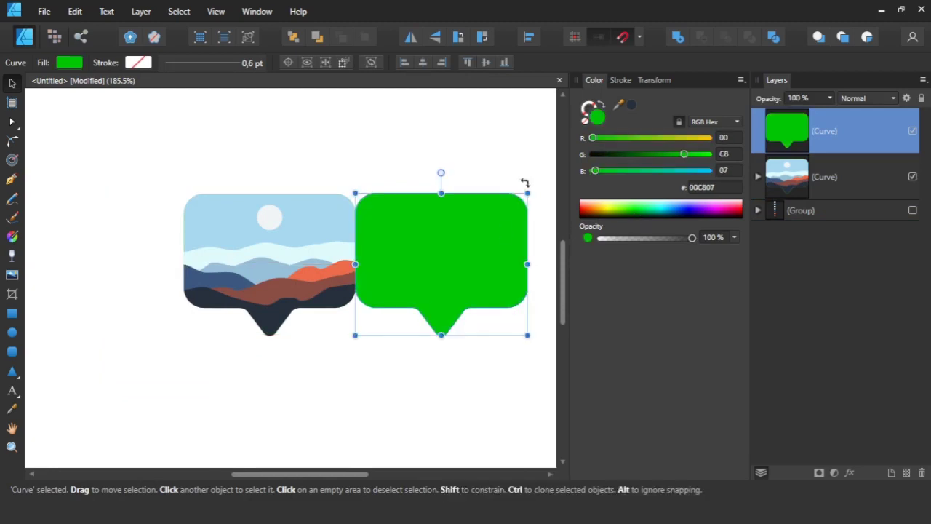
pyautogui.click(620, 80)
pyautogui.click(715, 123)
pyautogui.write('0')
pyautogui.press('Return')
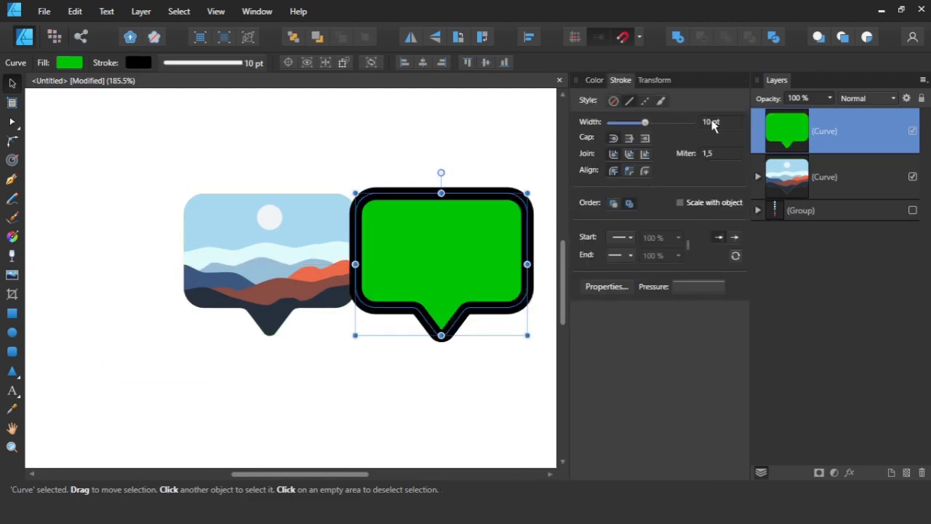
# Move the landscape bubble further left.
pyautogui.click(399, 185)
pyautogui.scroll(-3, 298, 255)
pyautogui.scroll(3, 298, 255)
pyautogui.moveTo(305, 258); pyautogui.dragTo(241, 260)
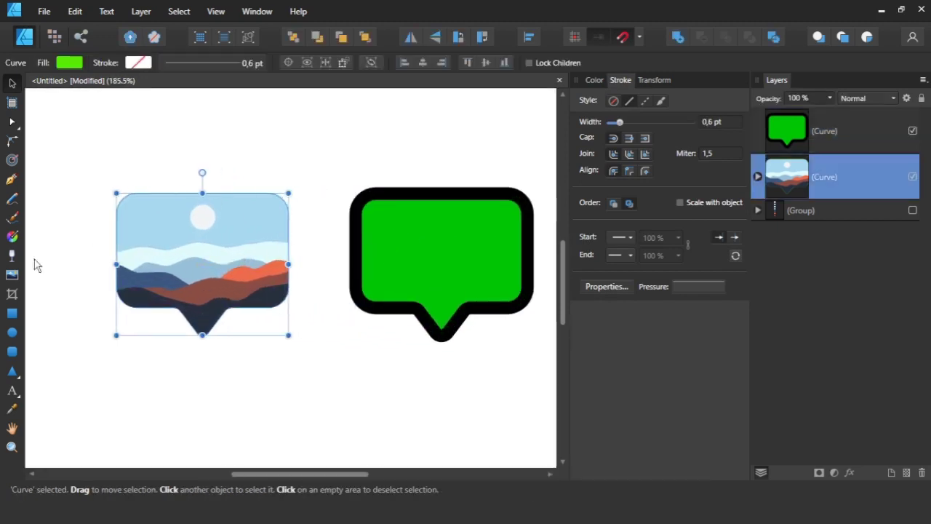
pyautogui.click(411, 240)
# Draw a large rectangle across both bubbles and send it to the back.
pyautogui.click(11, 312)
pyautogui.moveTo(71, 147); pyautogui.dragTo(553, 384)
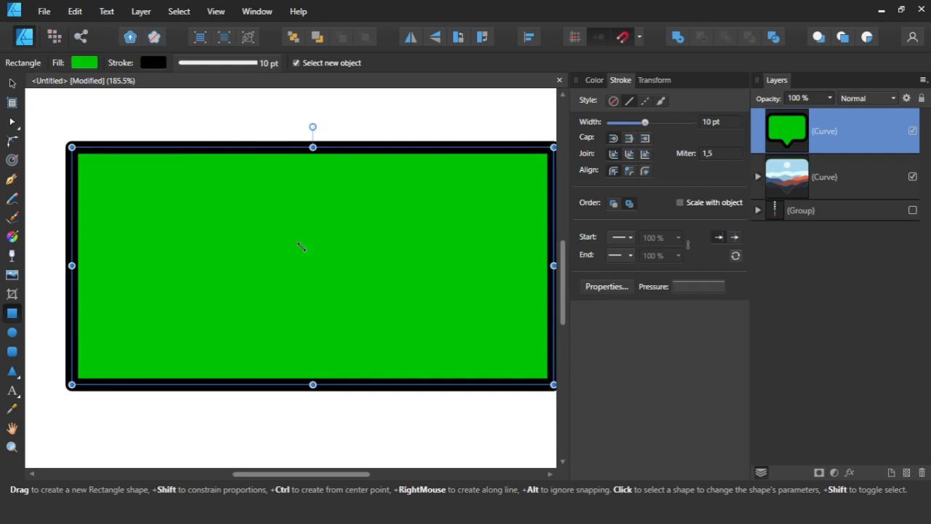
pyautogui.rightClick(301, 250)
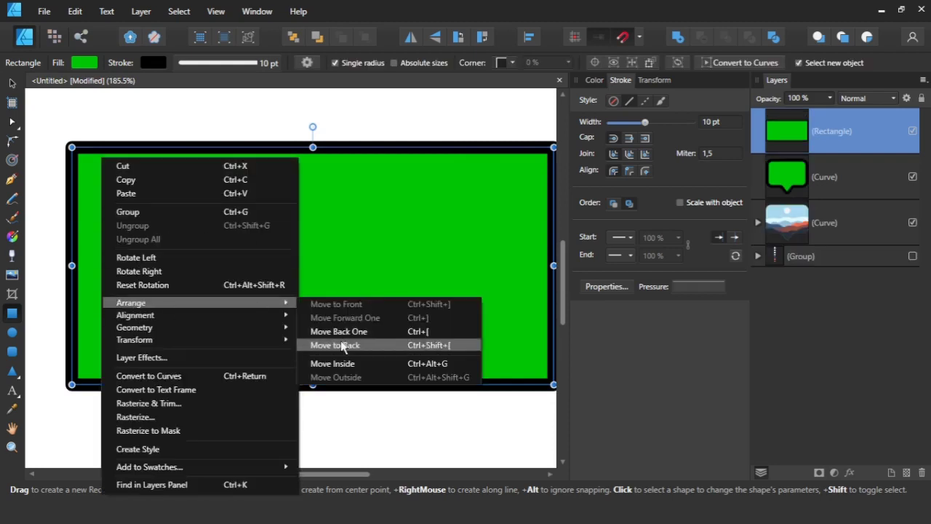
pyautogui.click(342, 346)
pyautogui.press('v')
pyautogui.click(448, 255)
# Make the right bubble blue 2458FF with a white outline.
pyautogui.click(594, 80)
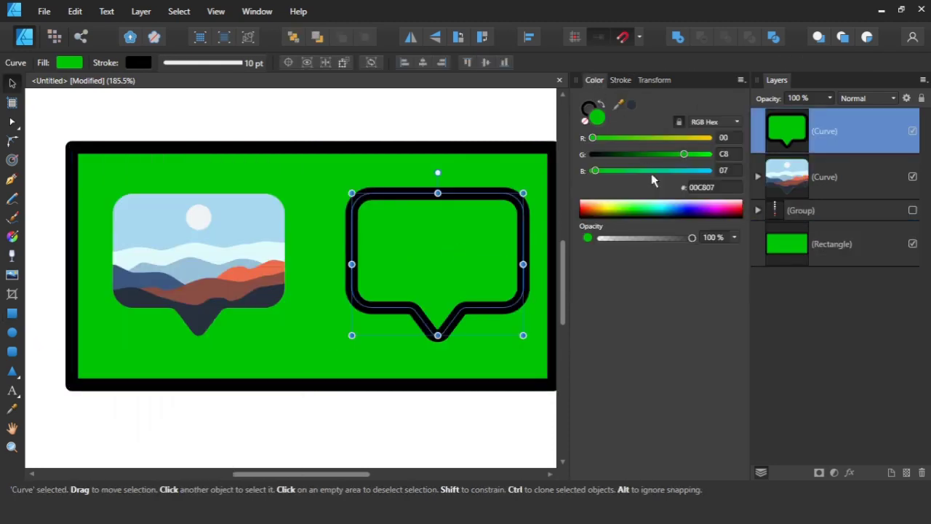
pyautogui.click(684, 209)
pyautogui.click(589, 108)
pyautogui.click(618, 203)
# Stack the landscape bubble above the blue bubble and centre them on each other.
pyautogui.moveTo(834, 150)
pyautogui.mouseDown()
pyautogui.moveTo(859, 148)
pyautogui.moveTo(857, 201)
pyautogui.mouseUp()
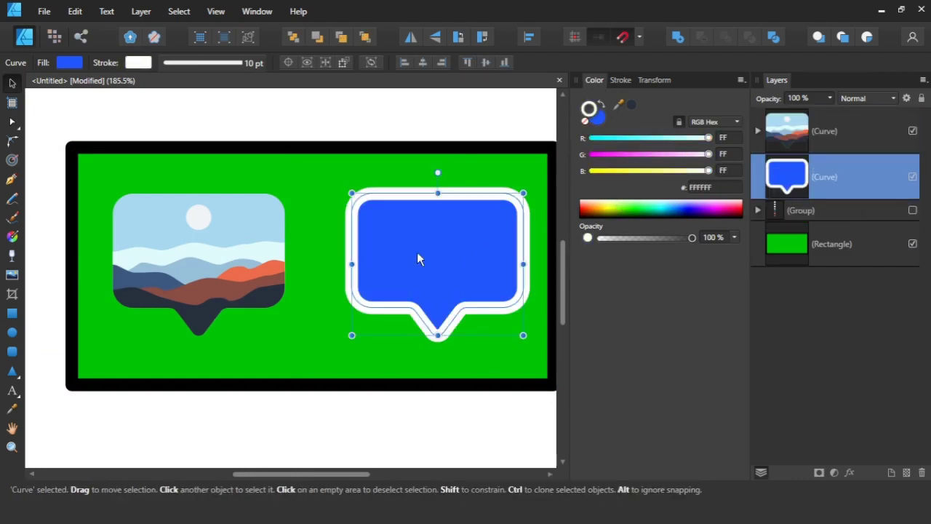
pyautogui.keyDown('shift'); pyautogui.click(864, 131); pyautogui.keyUp('shift')
pyautogui.click(258, 62)
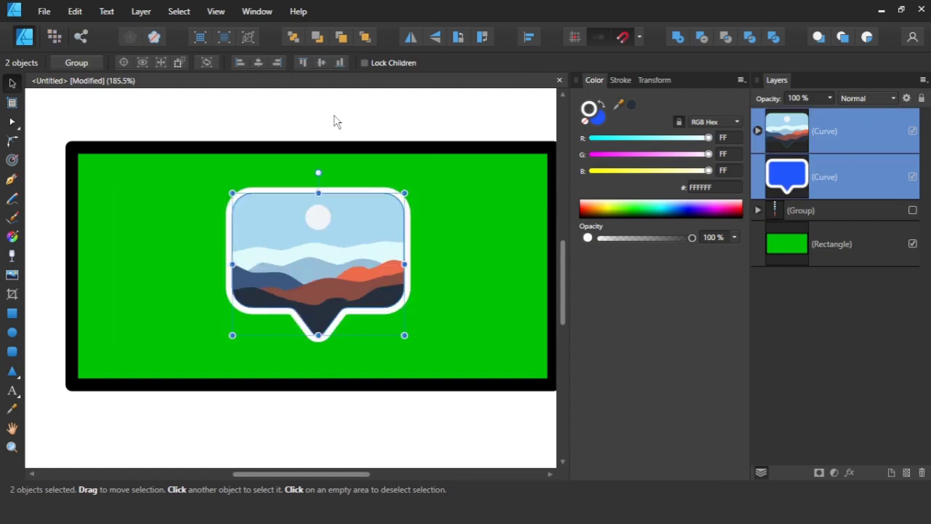
pyautogui.click(339, 118)
# Widen the blue bubble's white outline, ending at 13 pt after trying several widths.
pyautogui.click(879, 180)
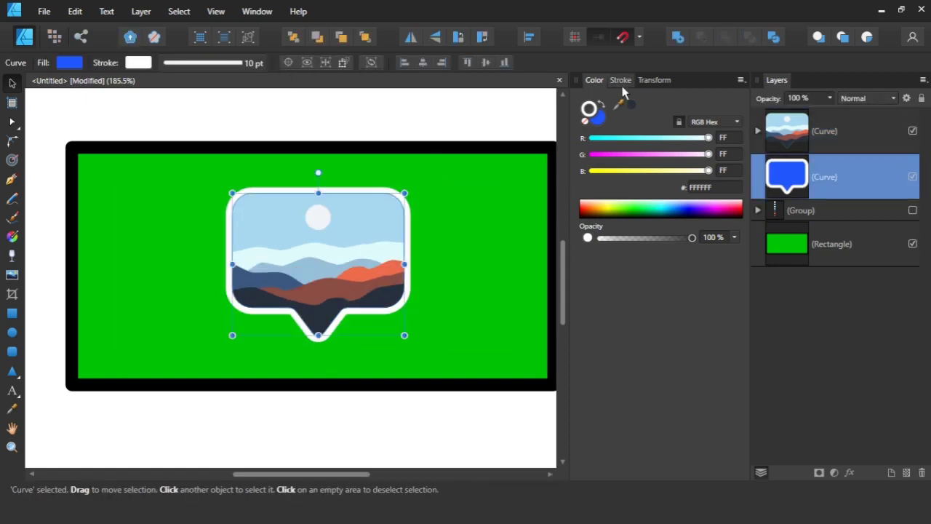
pyautogui.click(621, 80)
pyautogui.write('12')
pyautogui.press('Return')
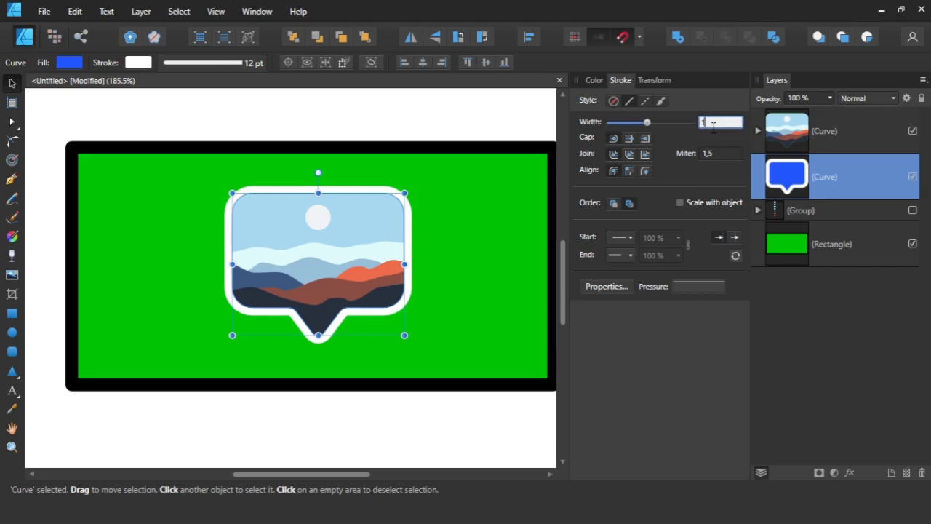
pyautogui.write('5')
pyautogui.press('Return')
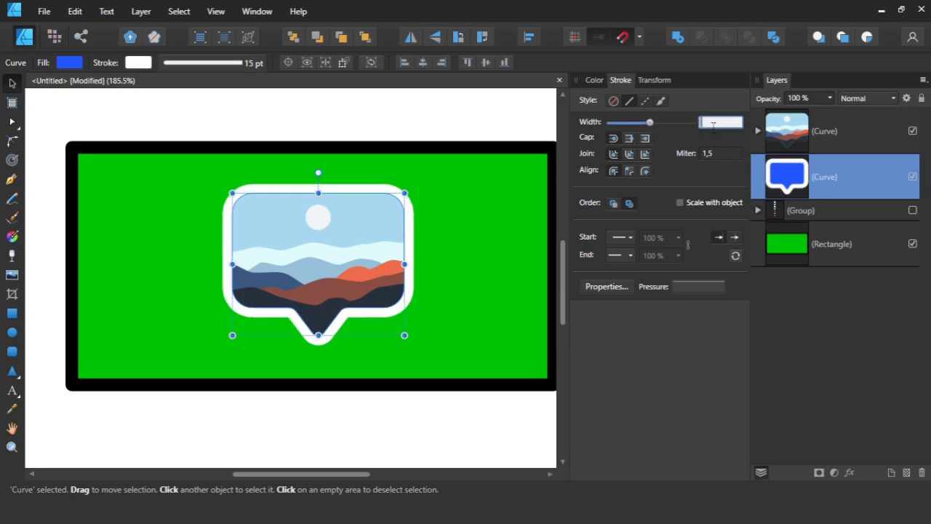
pyautogui.press('Return')
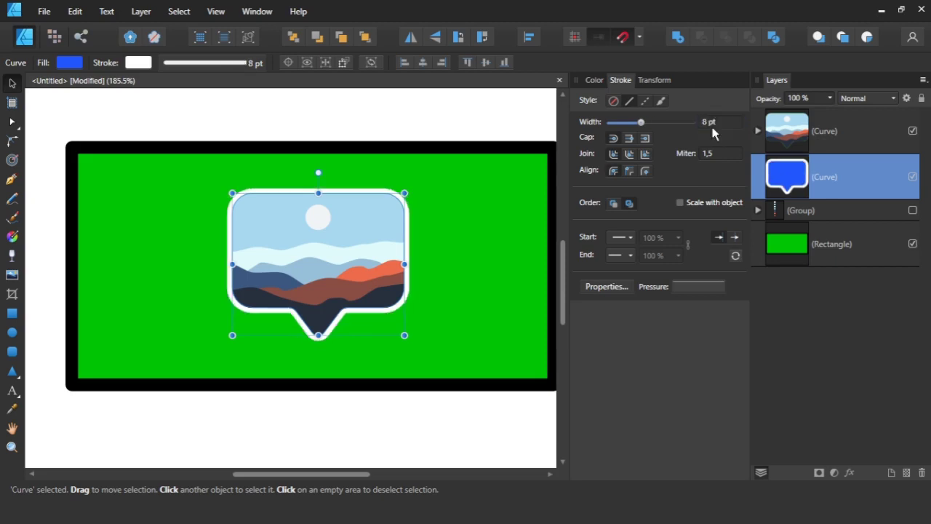
pyautogui.press('Return')
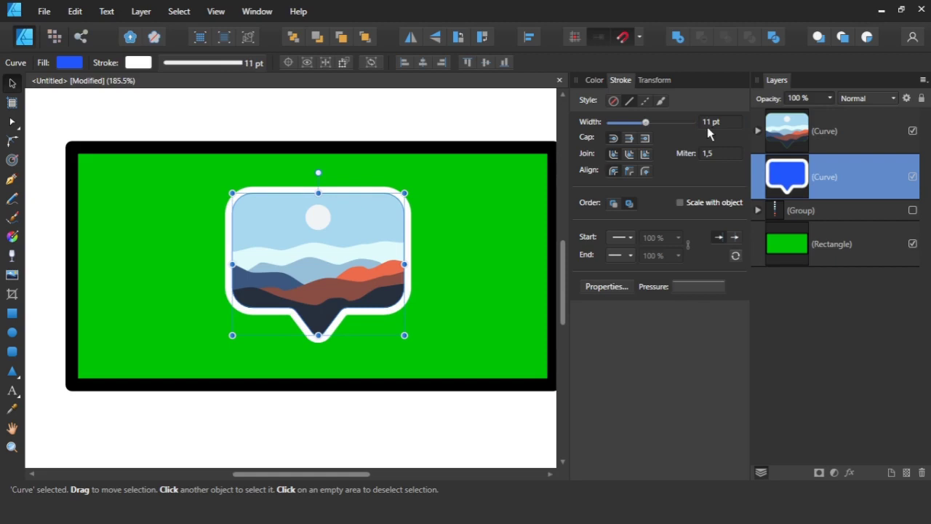
pyautogui.write('13')
pyautogui.press('Return')
pyautogui.click(489, 122)
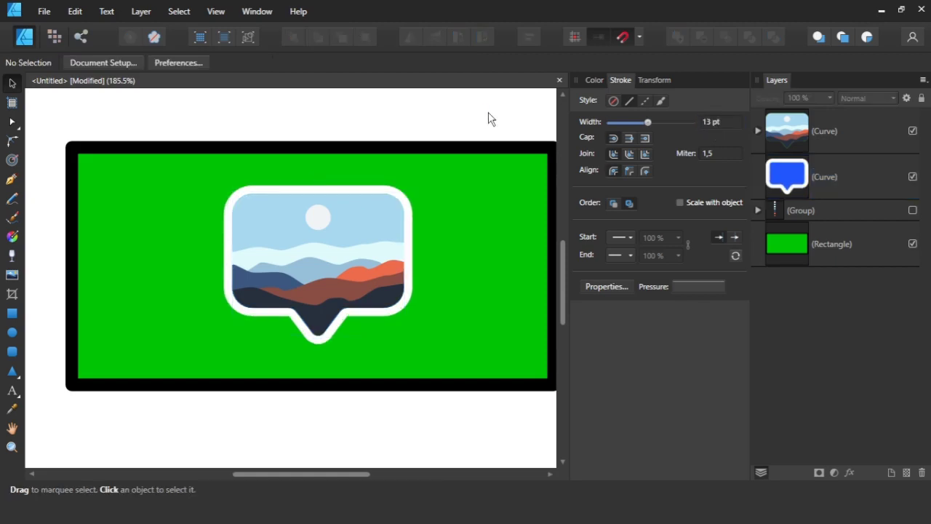
# Expand the bubble's outline stroke and merge it into one solid white shape.
pyautogui.click(865, 189)
pyautogui.moveTo(303, 242); pyautogui.dragTo(406, 242)
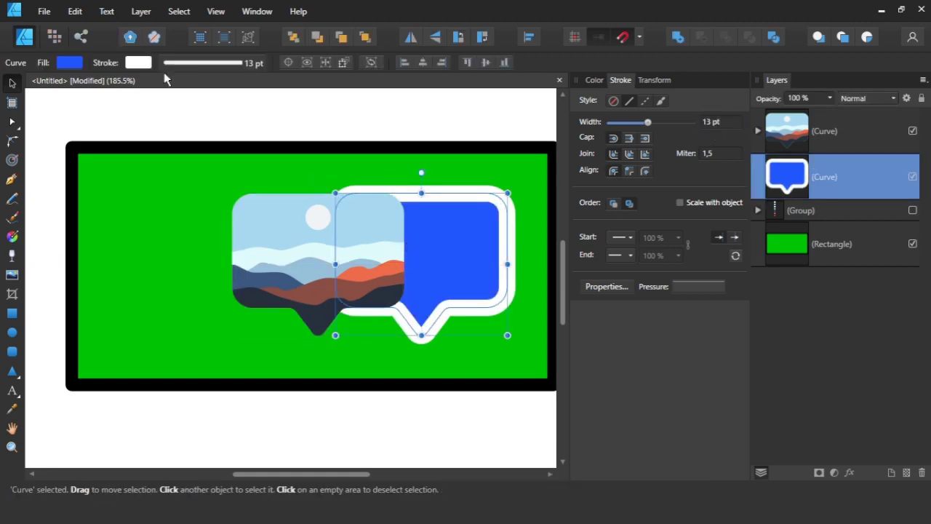
pyautogui.click(142, 12)
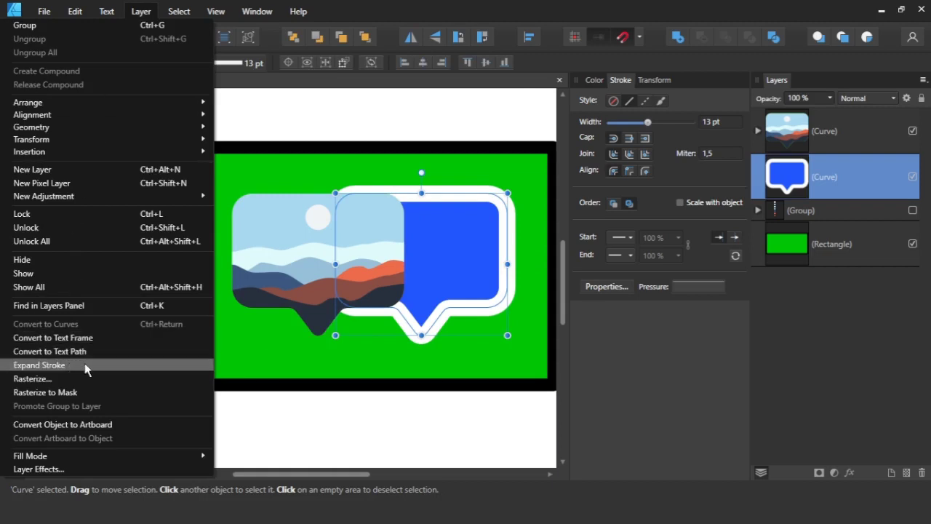
pyautogui.click(51, 363)
pyautogui.keyDown('shift'); pyautogui.click(863, 227); pyautogui.keyUp('shift')
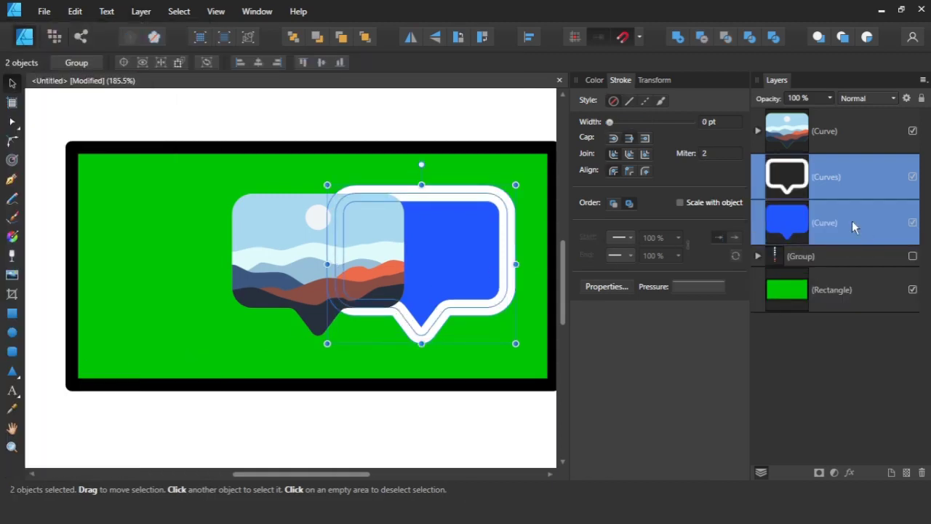
pyautogui.click(678, 38)
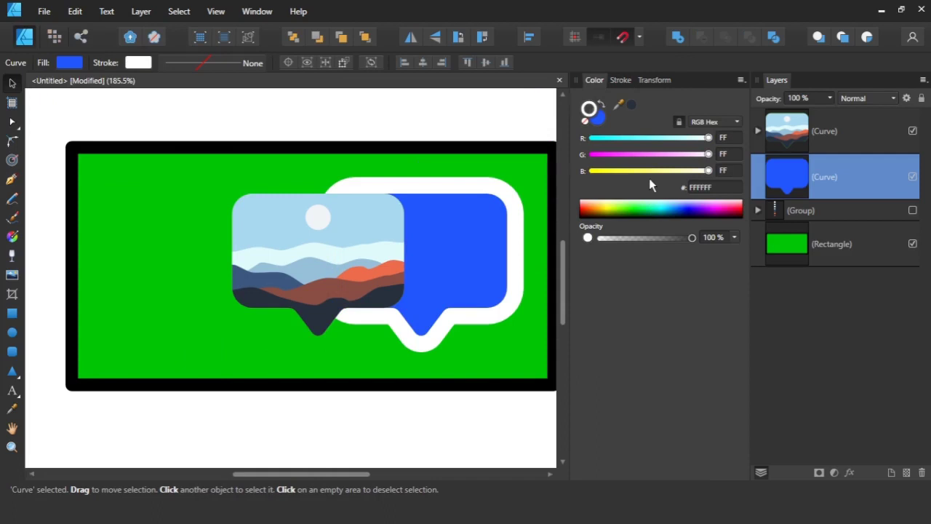
pyautogui.click(585, 121)
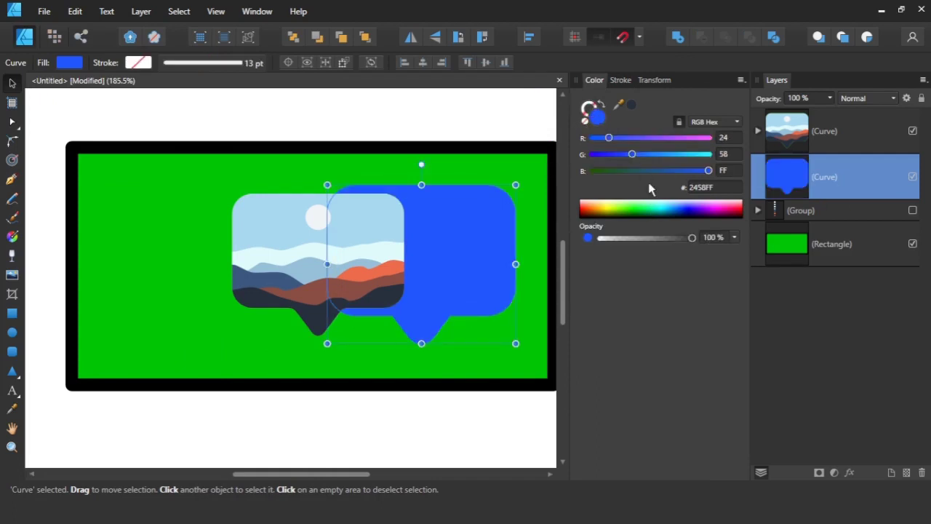
# Centre the white shape on the landscape bubble and group the two.
pyautogui.keyDown('shift'); pyautogui.click(354, 205); pyautogui.keyUp('shift')
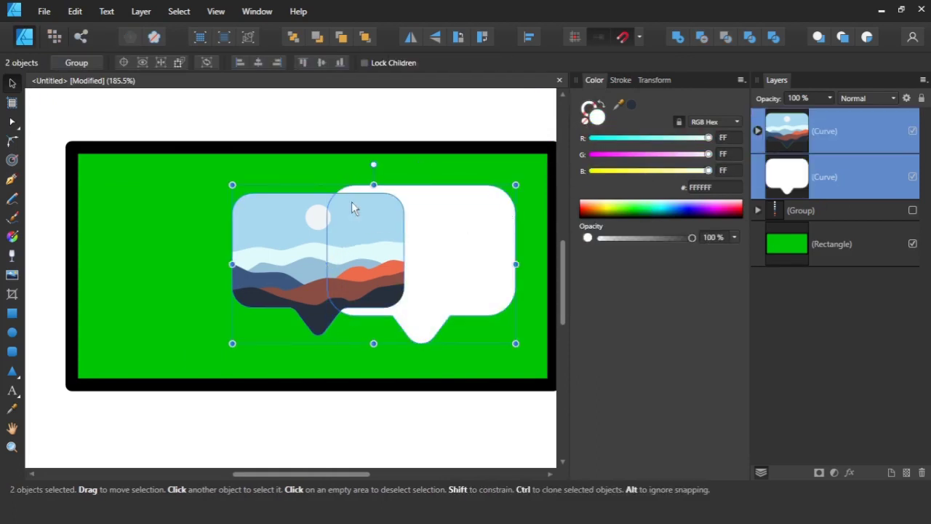
pyautogui.click(260, 63)
pyautogui.click(308, 119)
pyautogui.moveTo(242, 106); pyautogui.dragTo(506, 358)
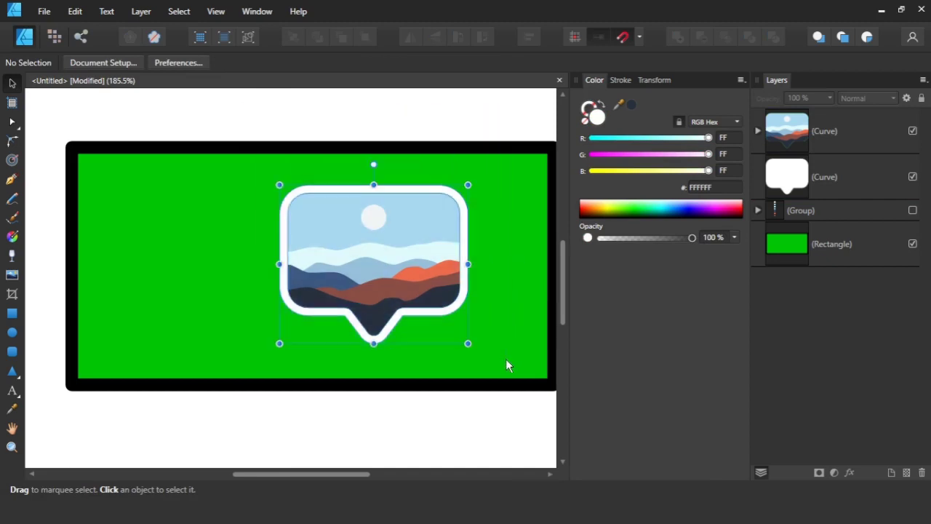
pyautogui.rightClick(365, 258)
pyautogui.click(191, 54)
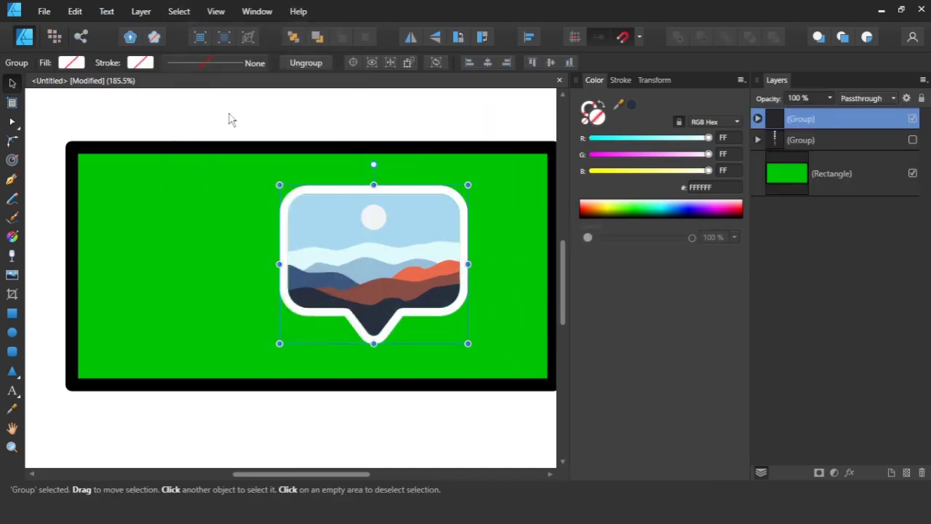
# Stretch the background rectangle to all page edges and remove its black outline.
pyautogui.click(228, 118)
pyautogui.click(226, 231)
pyautogui.hotkey('ctrl', '0')
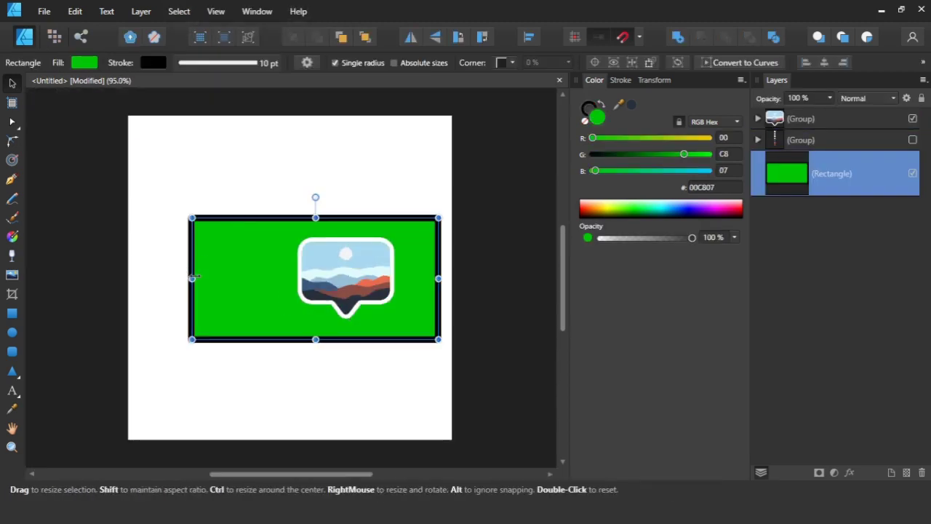
pyautogui.moveTo(191, 277); pyautogui.dragTo(129, 277)
pyautogui.moveTo(440, 277); pyautogui.dragTo(453, 277)
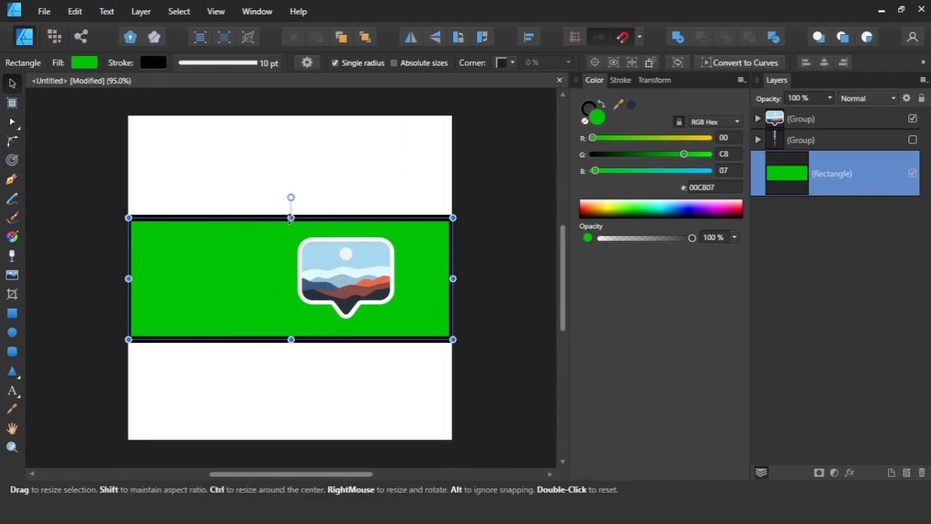
pyautogui.moveTo(291, 218); pyautogui.dragTo(291, 119)
pyautogui.moveTo(291, 339); pyautogui.dragTo(291, 440)
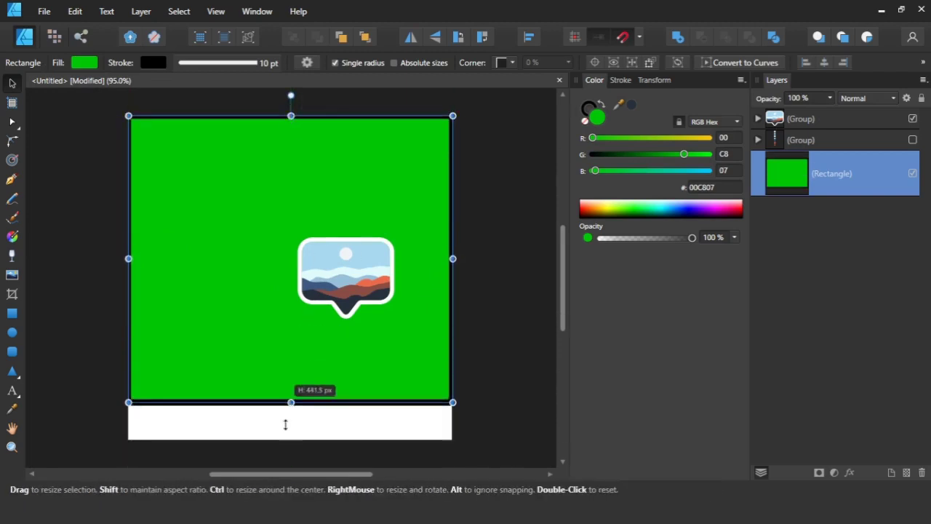
pyautogui.click(588, 107)
pyautogui.click(598, 118)
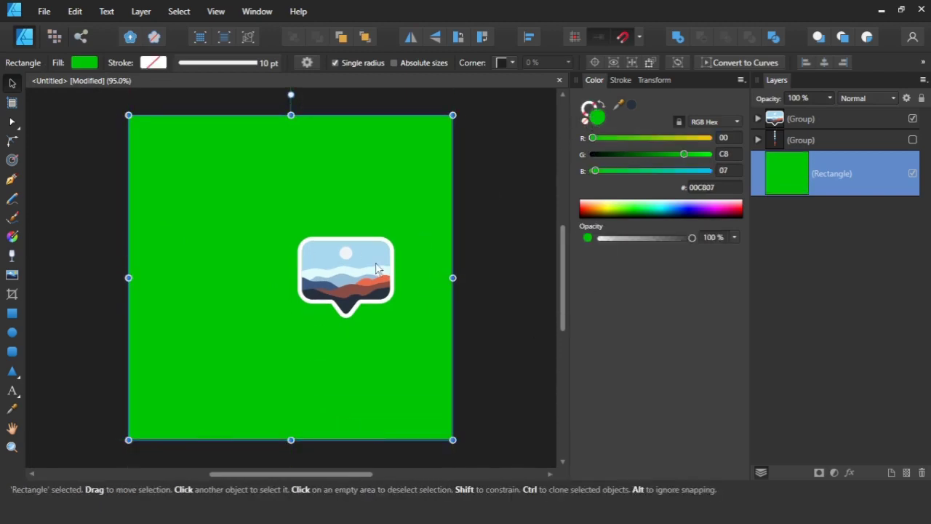
# Resize the icon group to 200 px wide and centre it on the page.
pyautogui.click(345, 276)
pyautogui.click(488, 63)
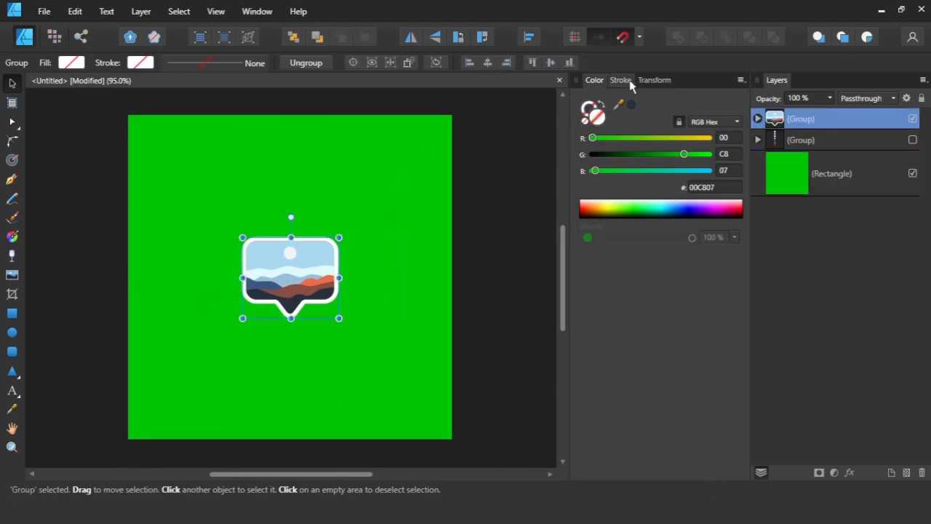
pyautogui.click(651, 81)
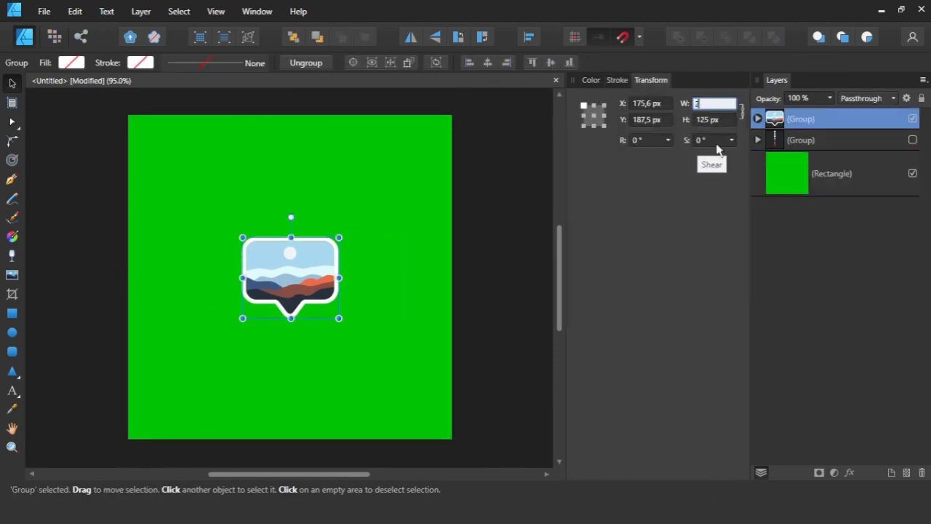
pyautogui.press('Return')
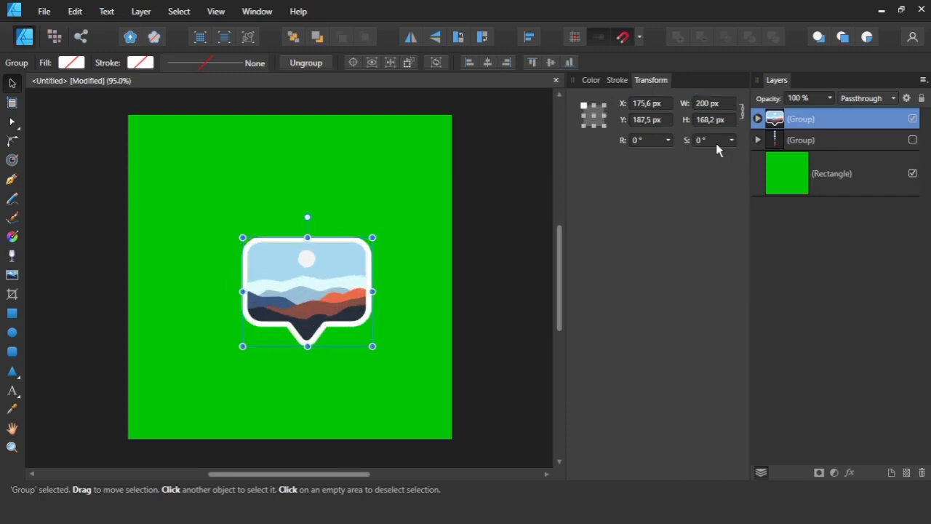
pyautogui.click(487, 63)
pyautogui.click(551, 62)
pyautogui.click(517, 197)
# Recolour the background rectangle dark slate by sampling the landscape with the Color Picker.
pyautogui.click(794, 183)
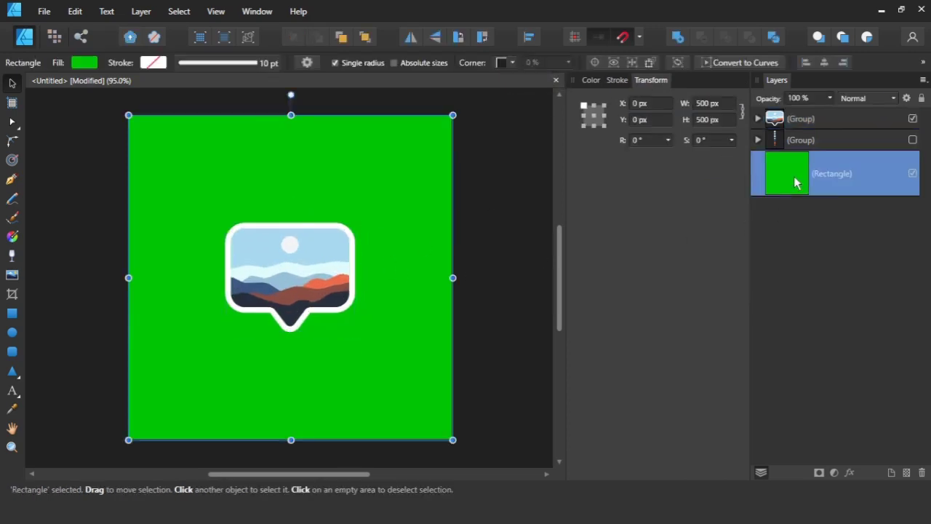
pyautogui.click(13, 408)
pyautogui.click(290, 245)
pyautogui.moveTo(317, 245)
pyautogui.mouseDown()
pyautogui.moveTo(298, 282)
pyautogui.moveTo(291, 266)
pyautogui.moveTo(260, 291)
pyautogui.moveTo(523, 254)
pyautogui.mouseUp()
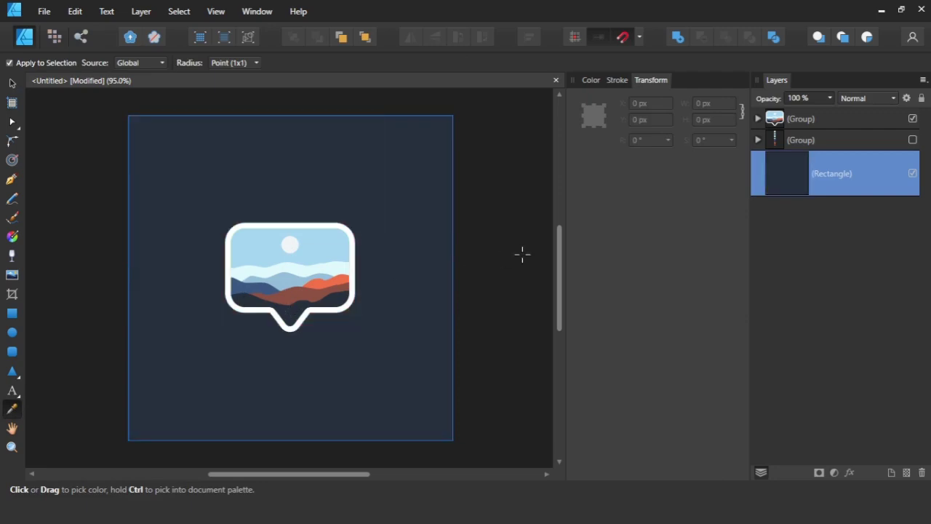
# Set the background to the sampled sky blue and ungroup the icon.
pyautogui.click(322, 241)
pyautogui.press('v')
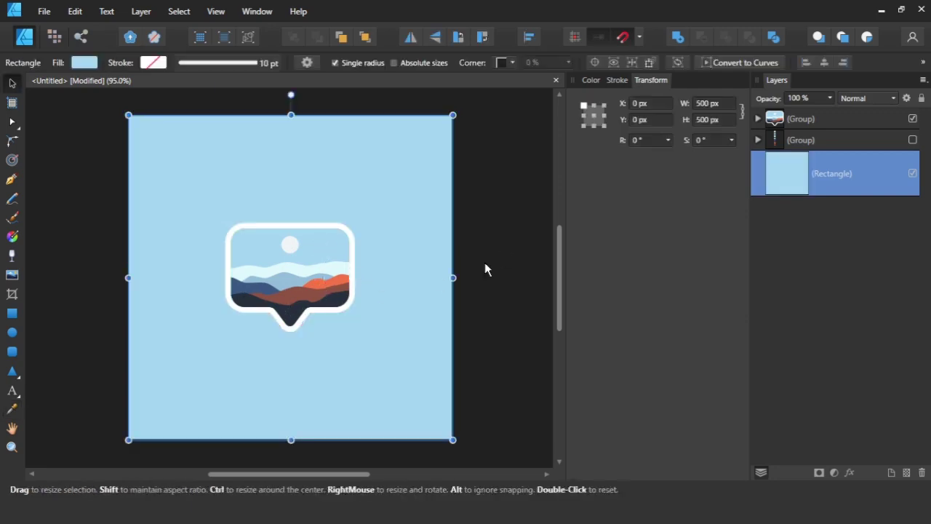
pyautogui.click(494, 265)
pyautogui.click(825, 125)
pyautogui.rightClick(306, 254)
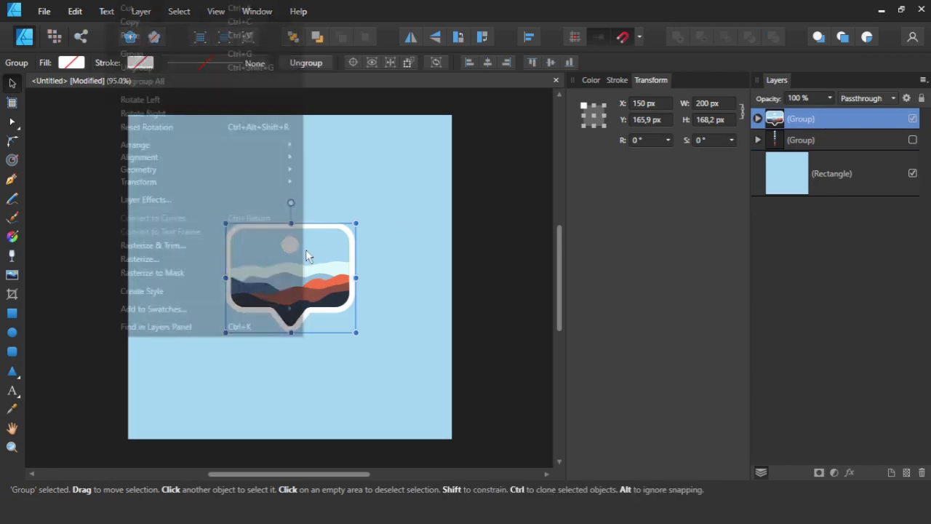
pyautogui.click(161, 70)
# Copy and paste the white backing shape to make a duplicate.
pyautogui.click(858, 178)
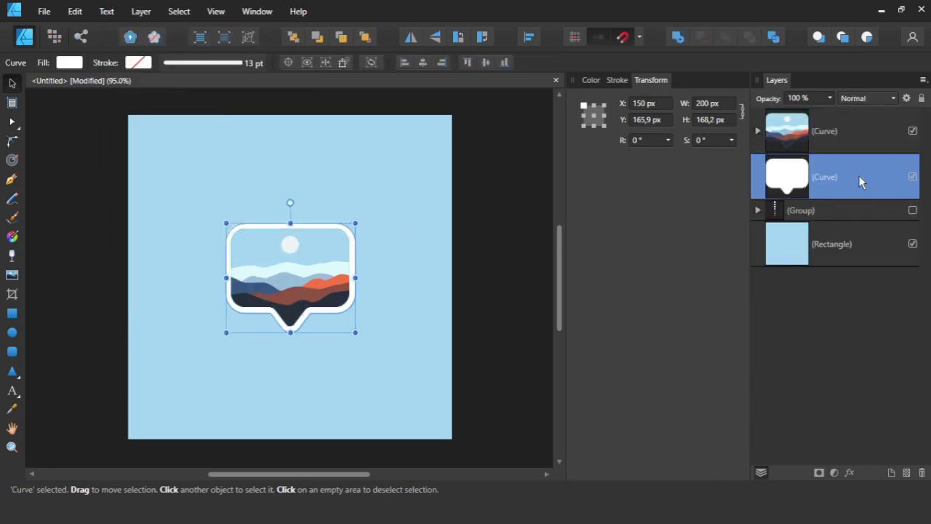
pyautogui.click(75, 12)
pyautogui.click(75, 13)
pyautogui.click(76, 13)
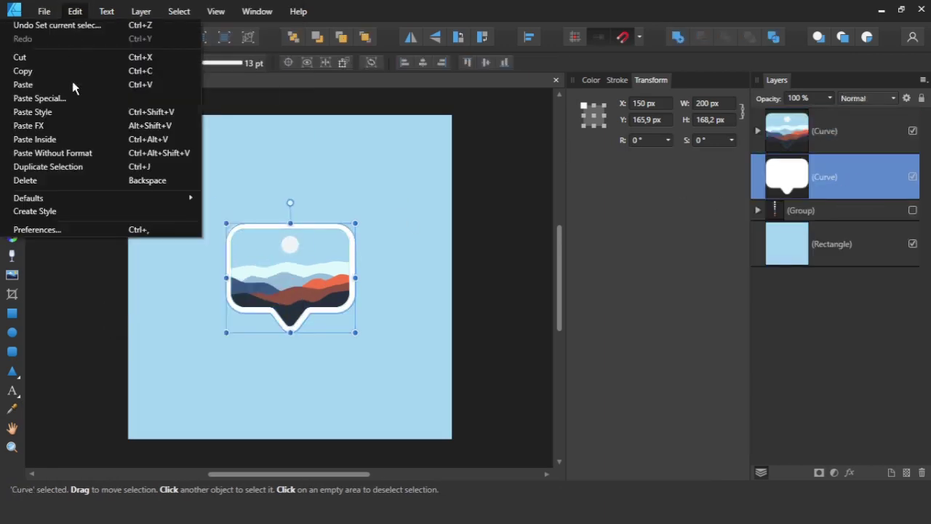
pyautogui.click(61, 84)
pyautogui.click(854, 216)
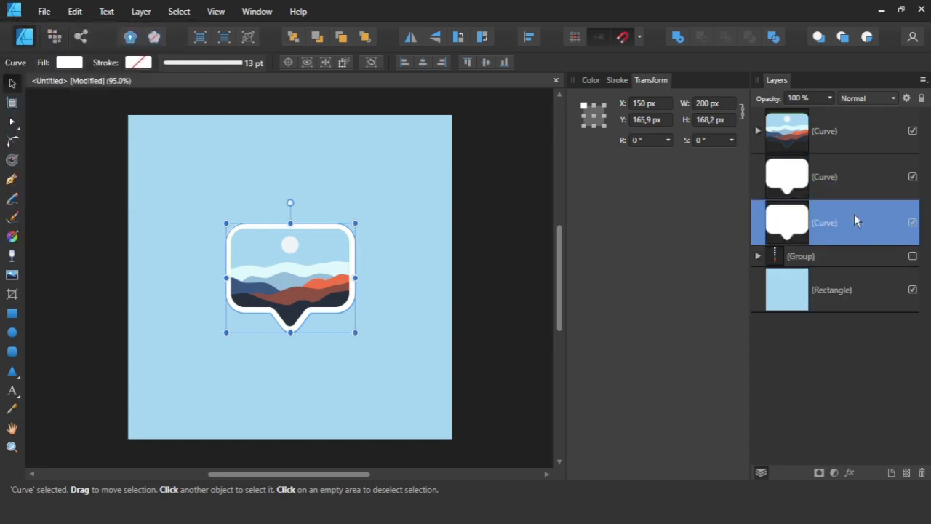
pyautogui.click(591, 80)
pyautogui.scroll(3, 362, 296)
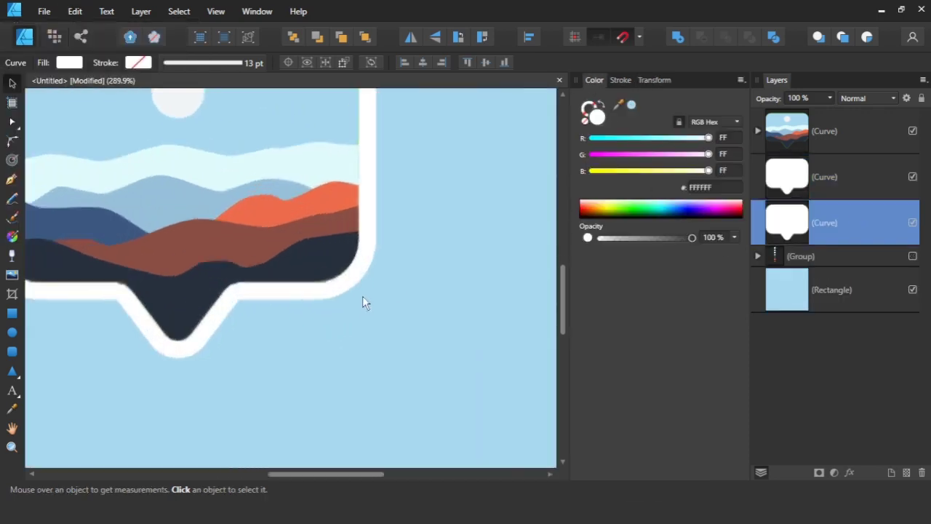
# Fill the duplicate black and nudge it down and right as an offset shadow.
pyautogui.scroll(2, 362, 296)
pyautogui.click(650, 217)
pyautogui.hotkey('shift', 'Right')
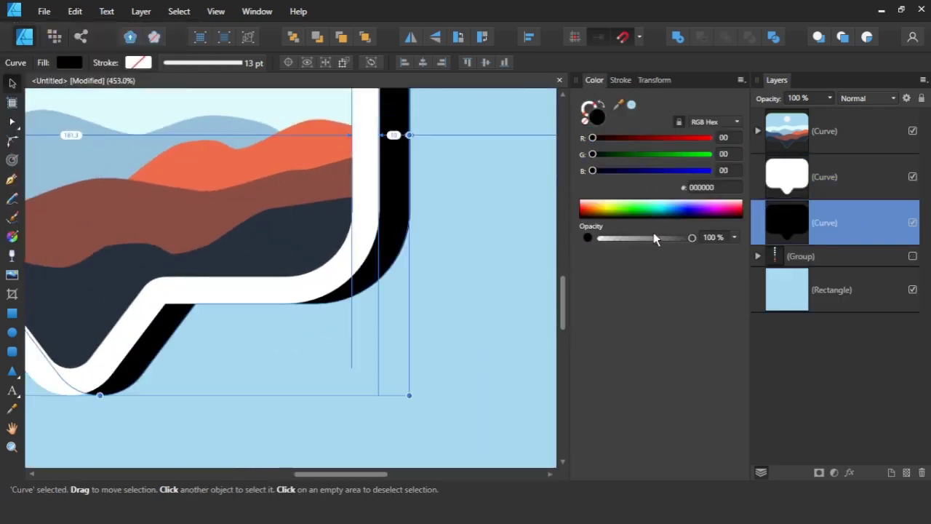
pyautogui.hotkey('shift', 'Down')
pyautogui.press('Left')
pyautogui.press('Left')
pyautogui.press('Left')
pyautogui.press('Up')
pyautogui.press('Up')
pyautogui.press('Up')
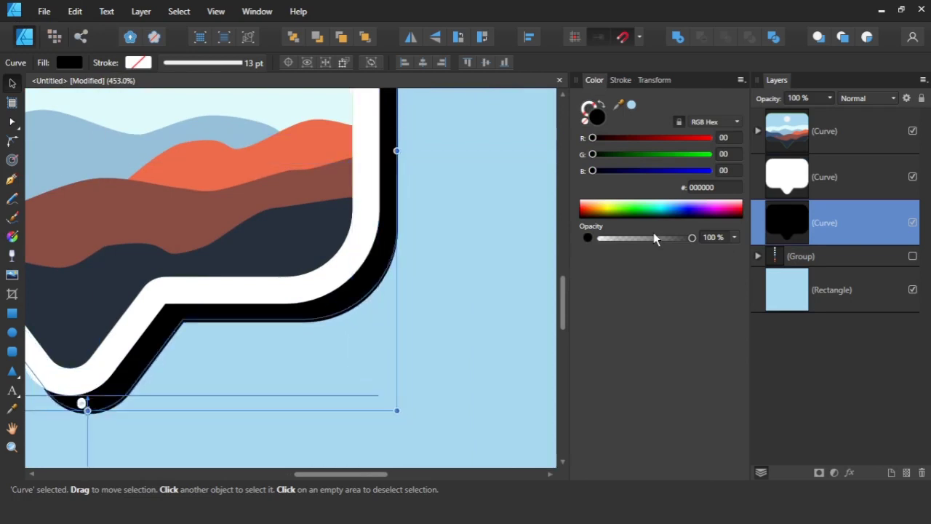
pyautogui.press('Left')
pyautogui.press('Left')
pyautogui.press('Up')
pyautogui.press('Up')
pyautogui.press('Right')
pyautogui.hotkey('ctrl', '0')
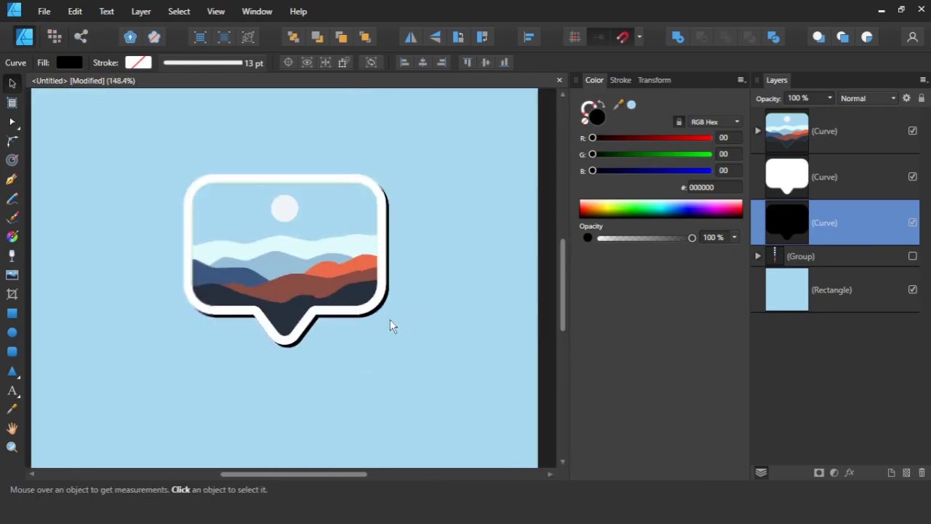
# Colour the shadow with the background blue, then lower its HSL lightness to 69.
pyautogui.keyDown('ctrl'); pyautogui.scroll(4, 346, 331); pyautogui.keyUp('ctrl')
pyautogui.keyDown('ctrl'); pyautogui.scroll(1, 346, 331); pyautogui.keyUp('ctrl')
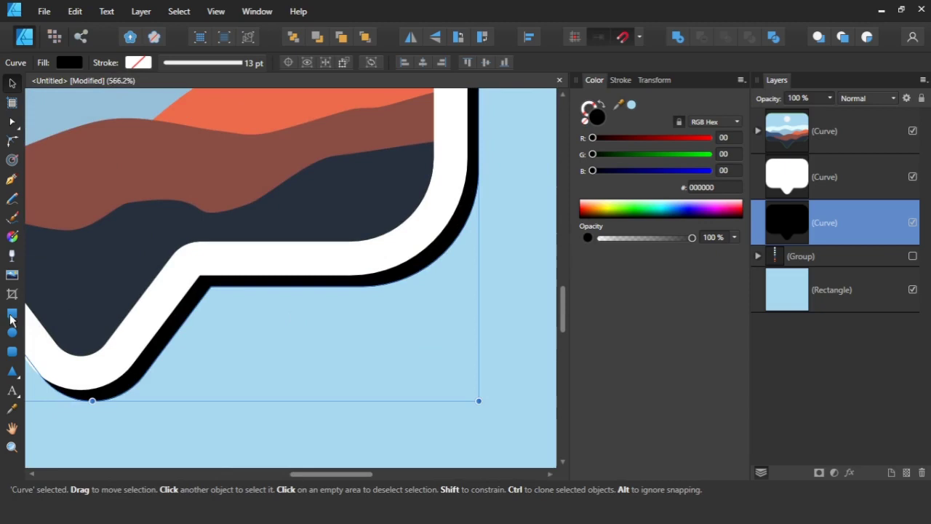
pyautogui.click(12, 410)
pyautogui.click(293, 332)
pyautogui.press('v')
pyautogui.click(716, 122)
pyautogui.click(719, 175)
pyautogui.moveTo(686, 170); pyautogui.dragTo(673, 172)
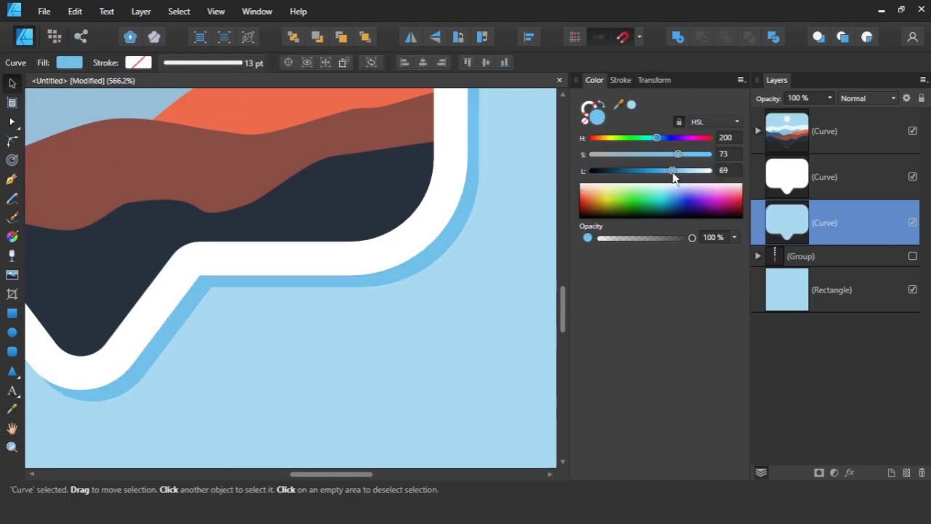
pyautogui.keyDown('ctrl'); pyautogui.scroll(-5, 396, 277); pyautogui.keyUp('ctrl')
pyautogui.keyDown('ctrl'); pyautogui.scroll(3, 403, 290); pyautogui.keyUp('ctrl')
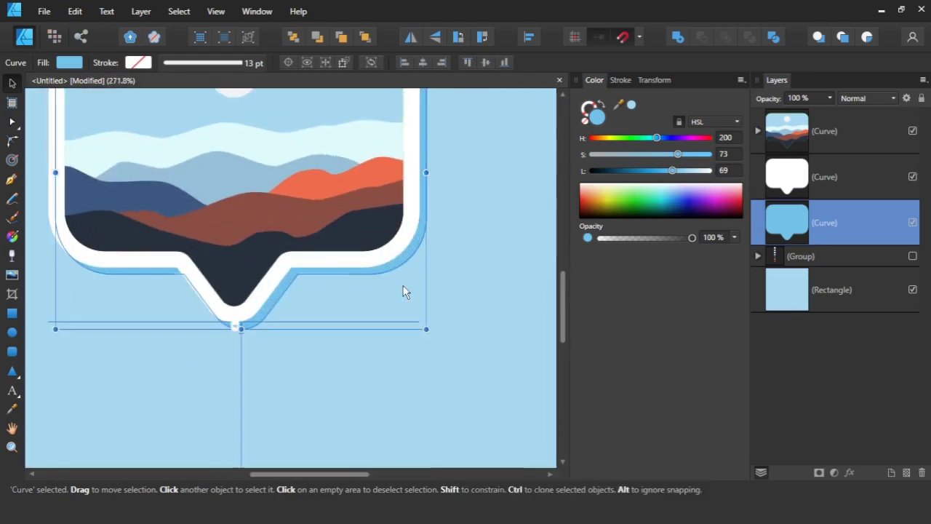
pyautogui.hotkey('ctrl', '0')
pyautogui.click(535, 270)
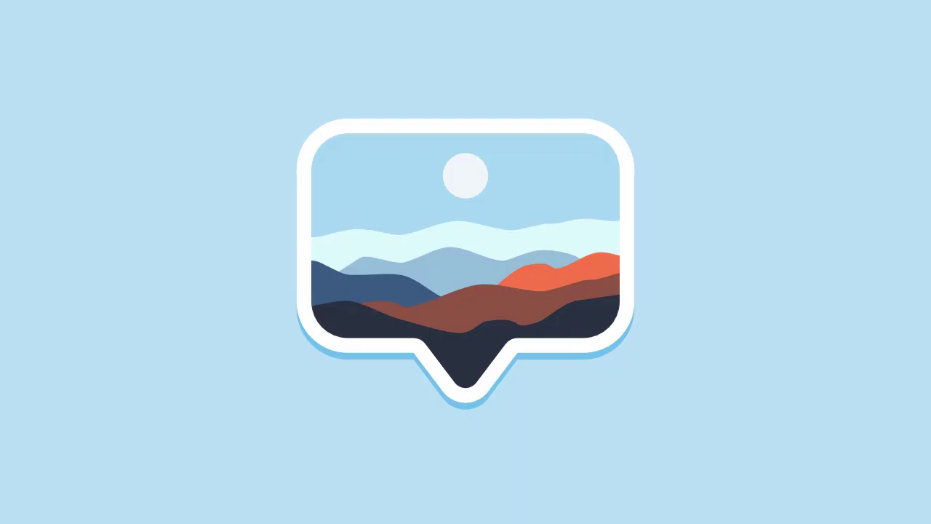